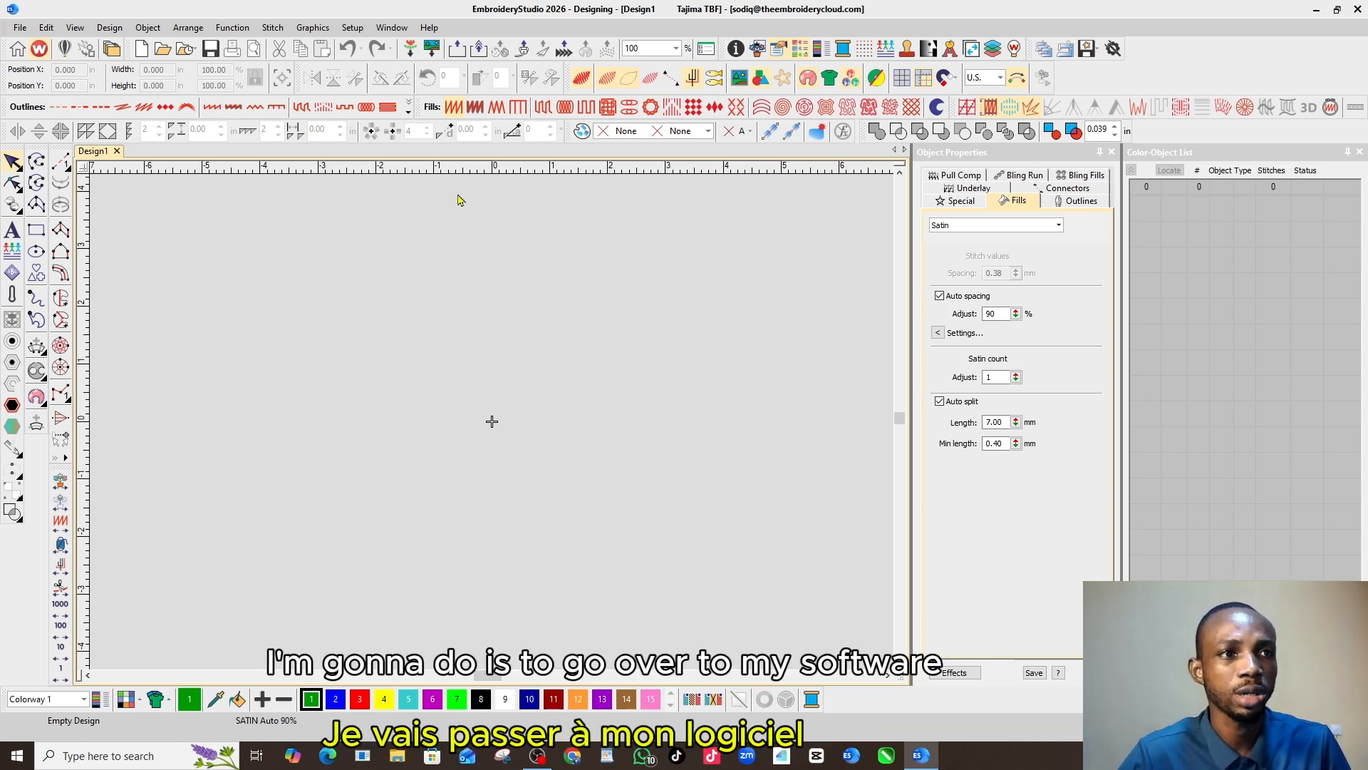
- Launch the Cross Stitch module from EmbroideryStudio and resize its window to cover the right half of the desktop
left_click(20, 27)
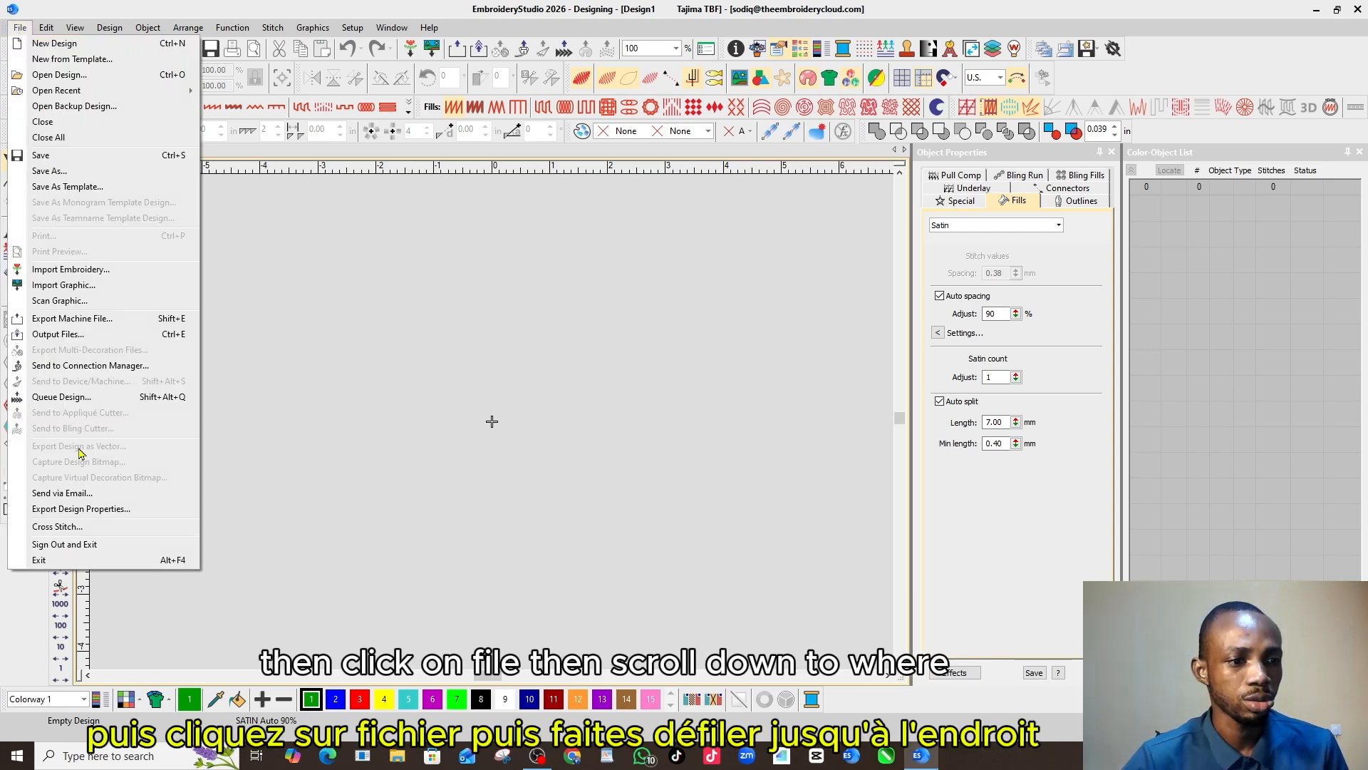
left_click(87, 526)
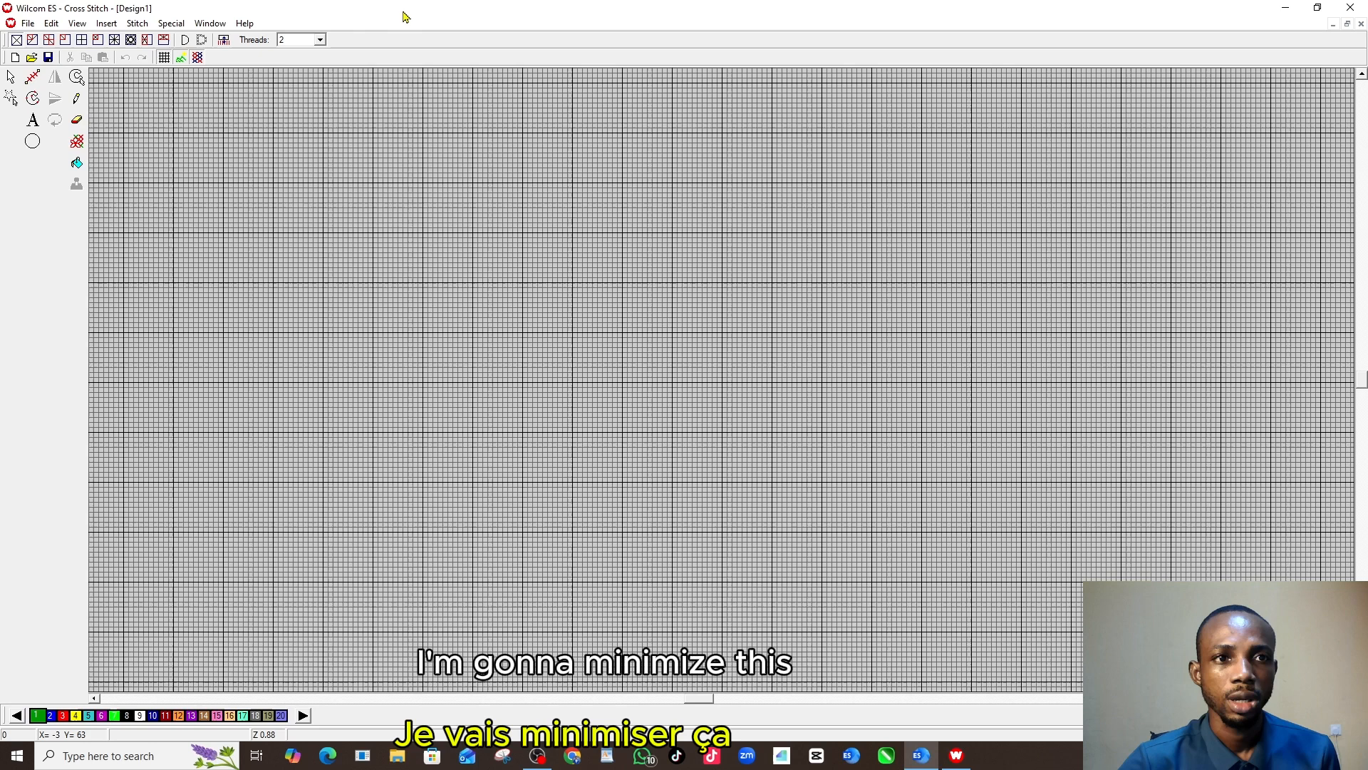
left_click_drag(406, 19, 922, 27)
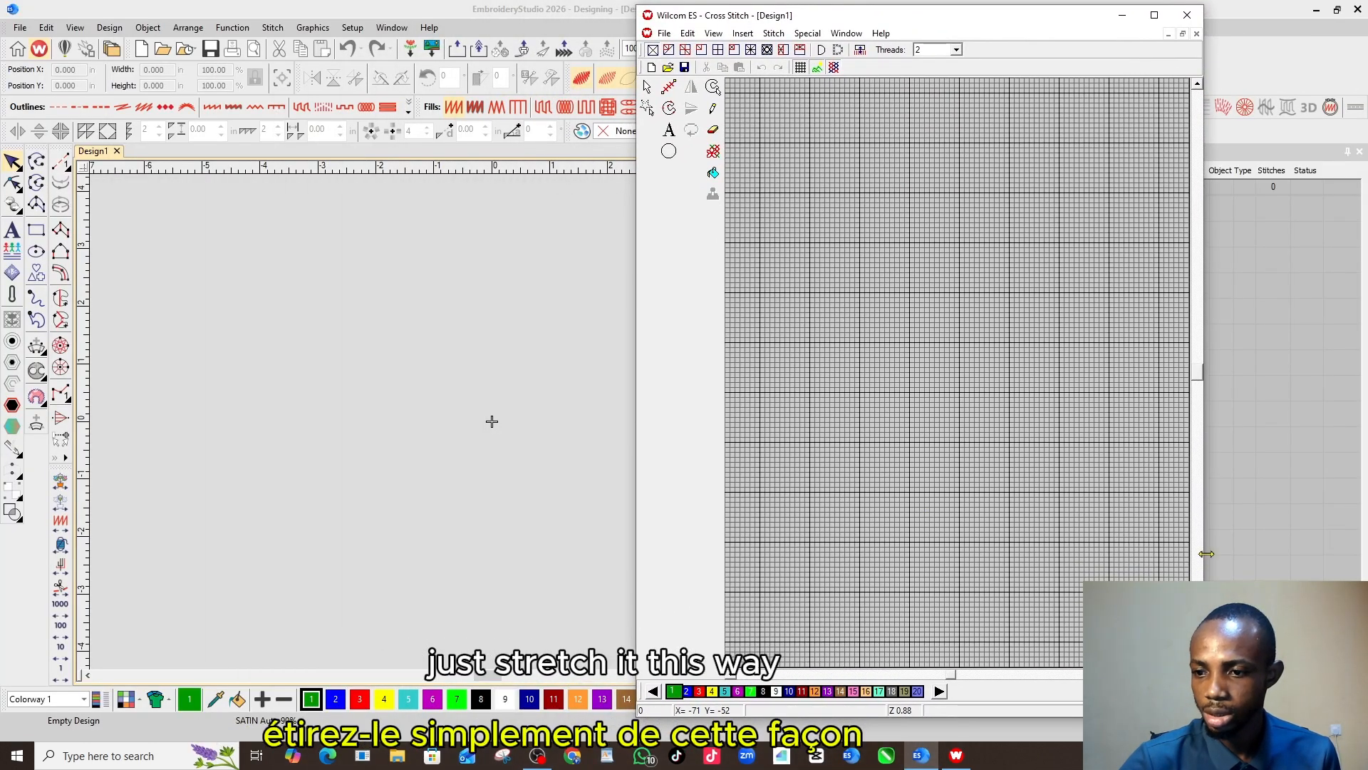
left_click_drag(1199, 563, 1359, 562)
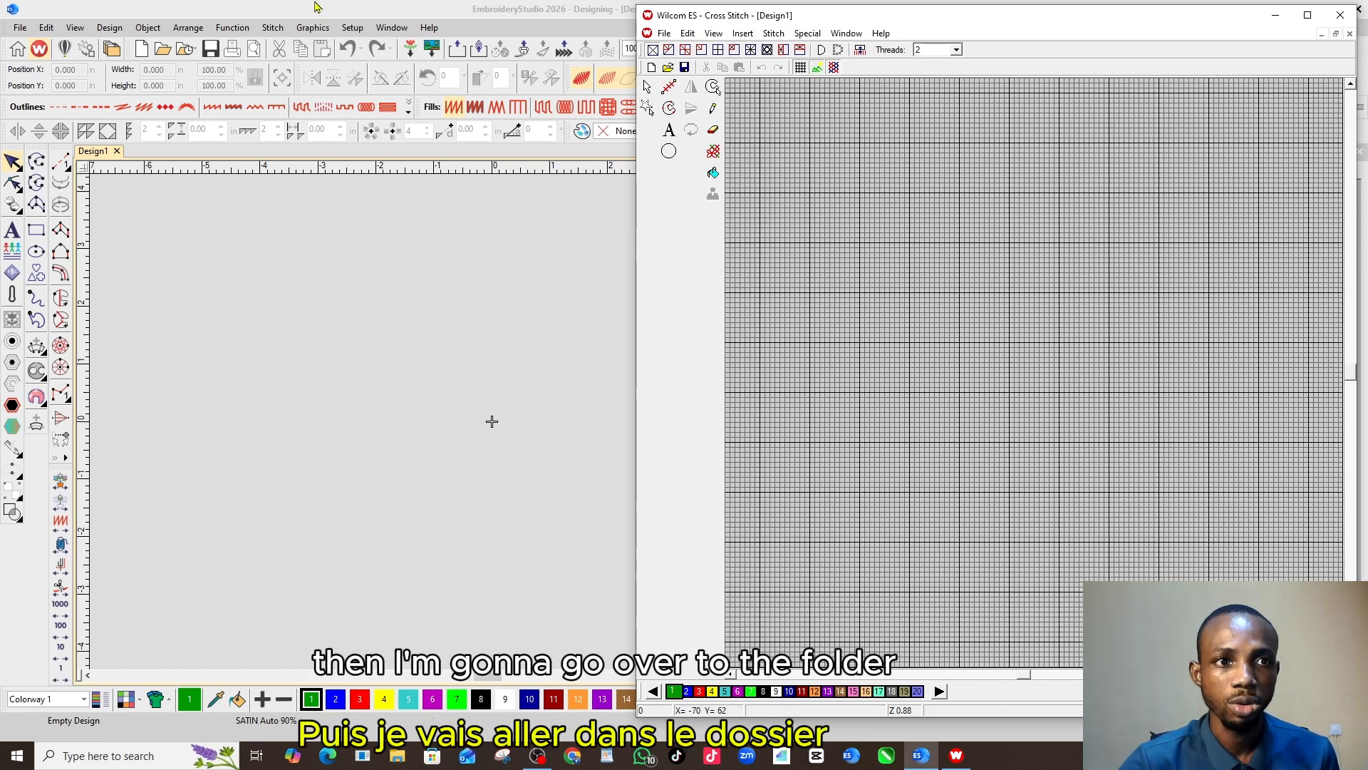
- Close the EmbroideryStudio window and open the brown kaftan photo 7b052302ec20df926add99afe6d1e1a5 from the Kaftan folder inside Nat art
double_click(363, 12)
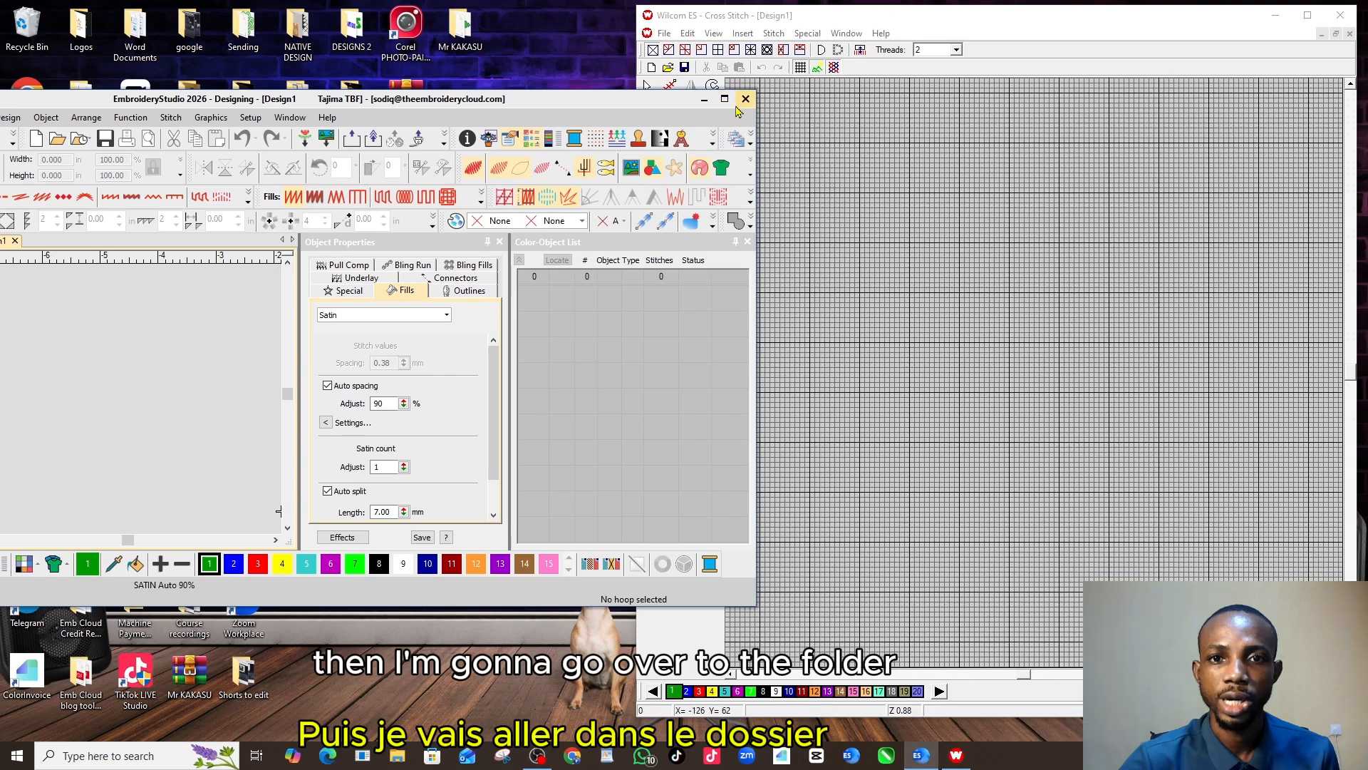
left_click(746, 98)
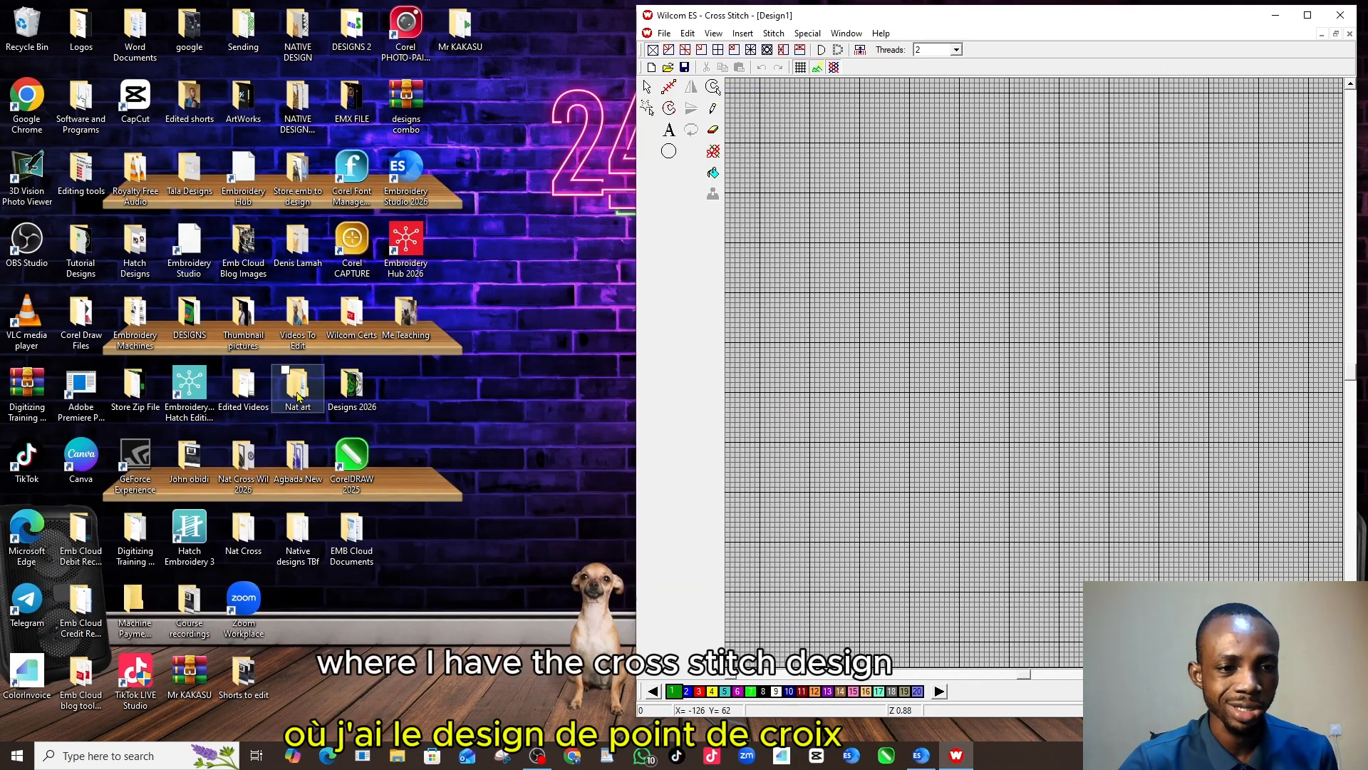
double_click(305, 384)
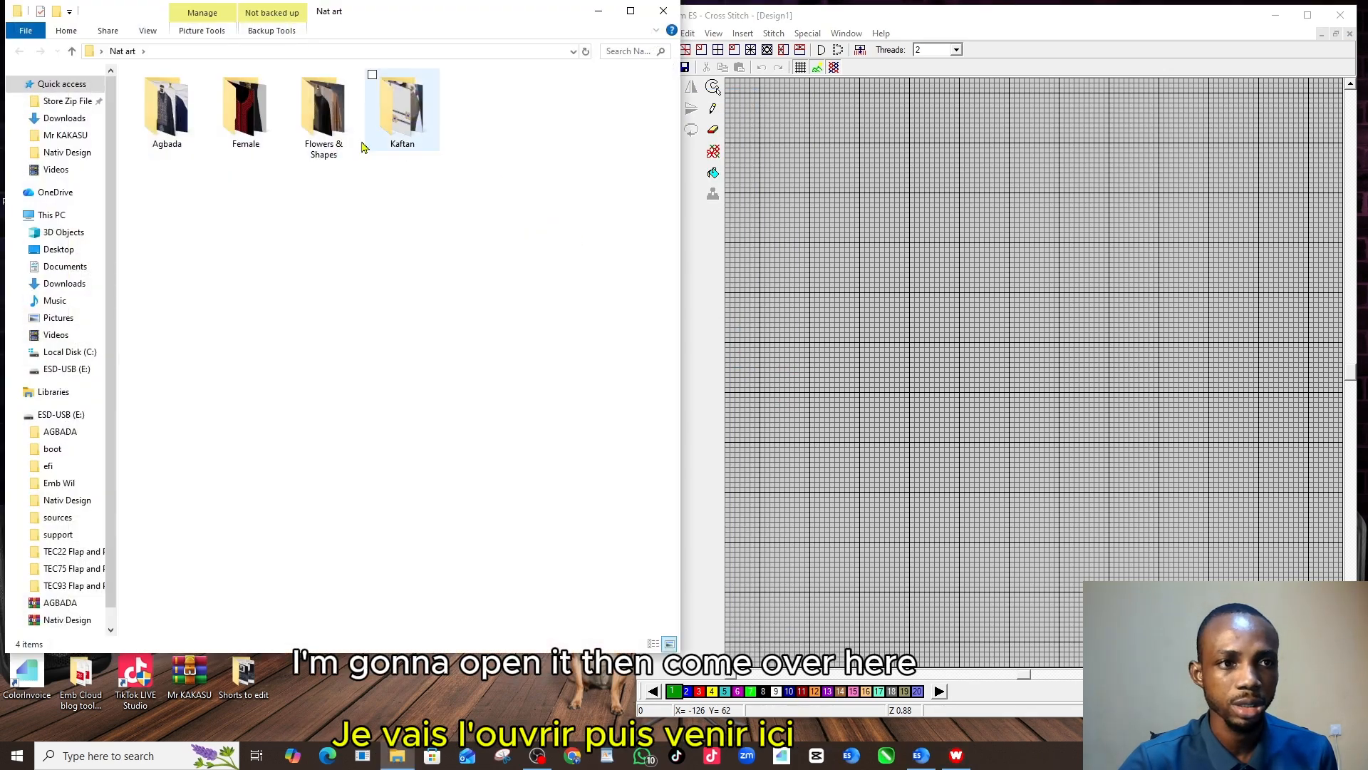
double_click(412, 127)
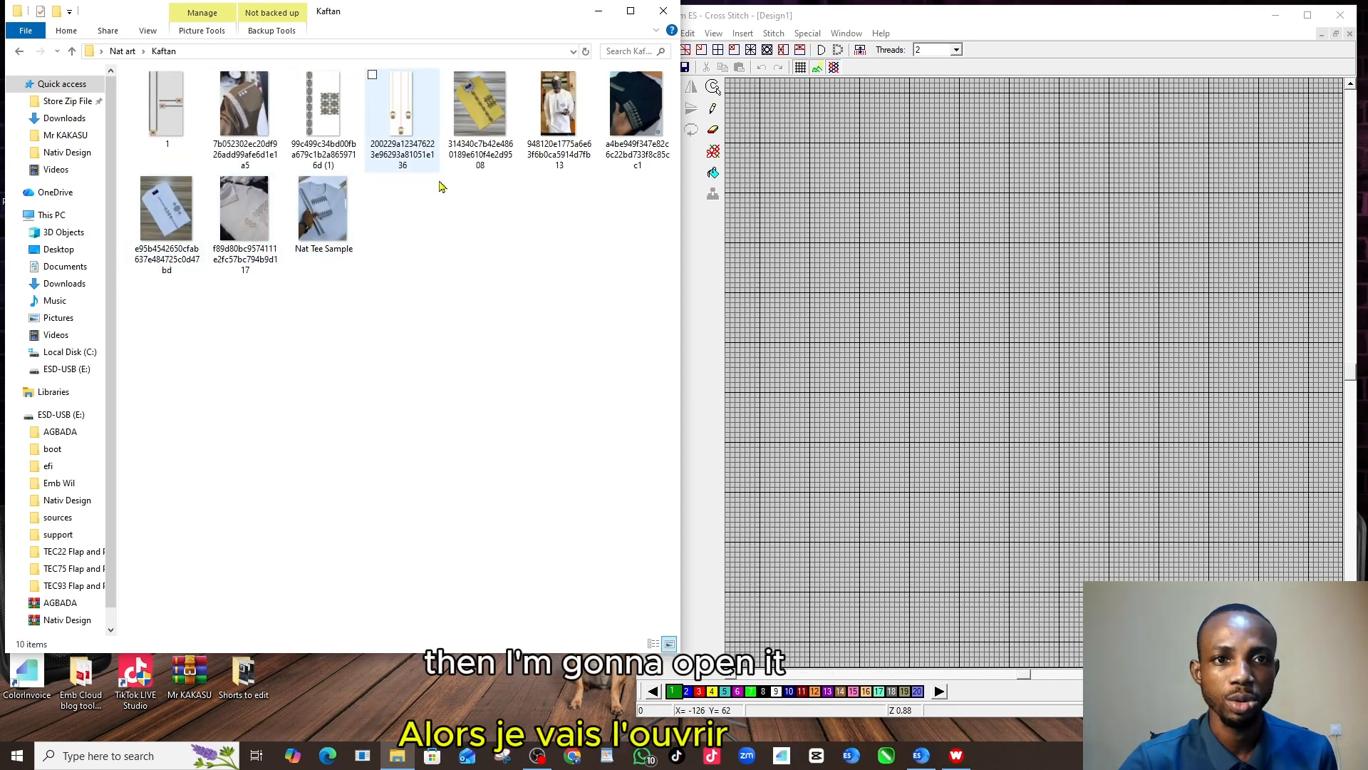
double_click(261, 128)
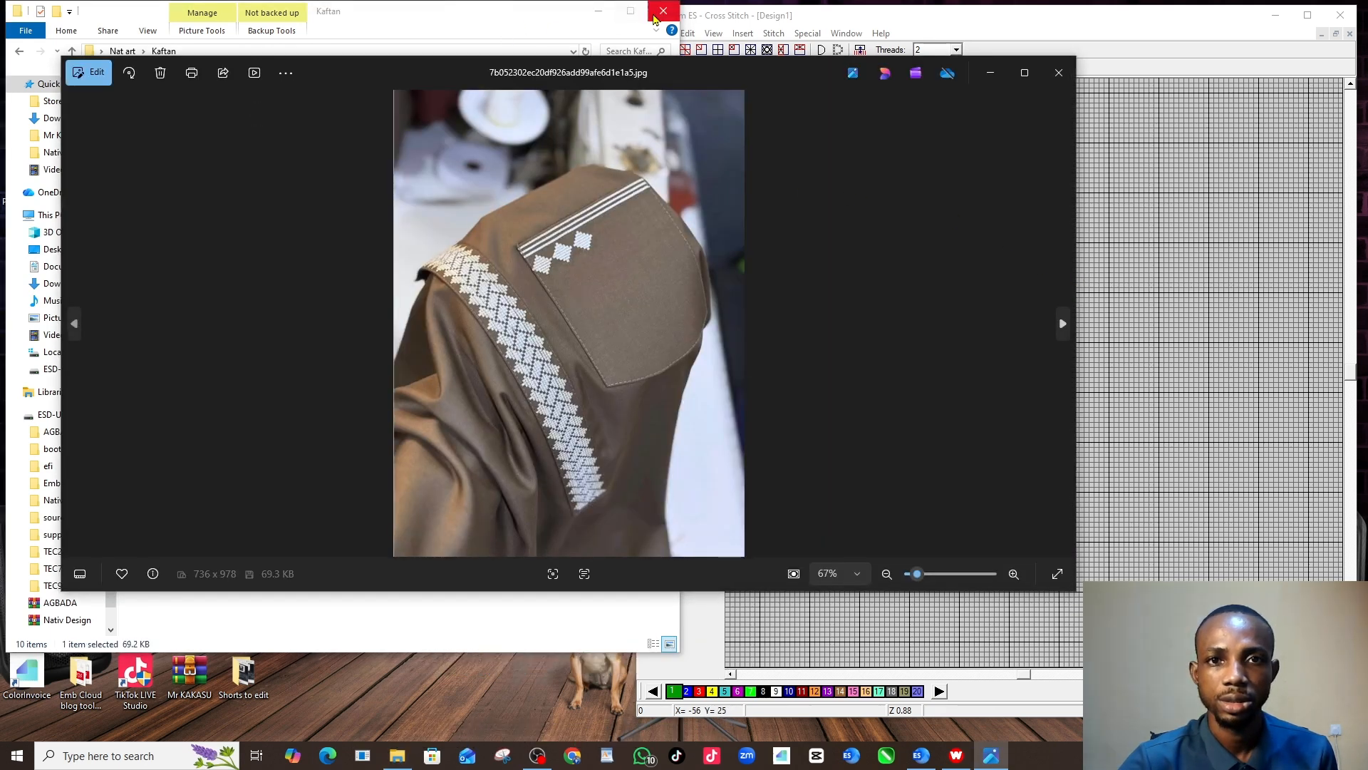
- Close the Kaftan folder and fit the photo window to the left half of the desktop at full height
left_click(663, 10)
left_click_drag(1079, 215, 606, 213)
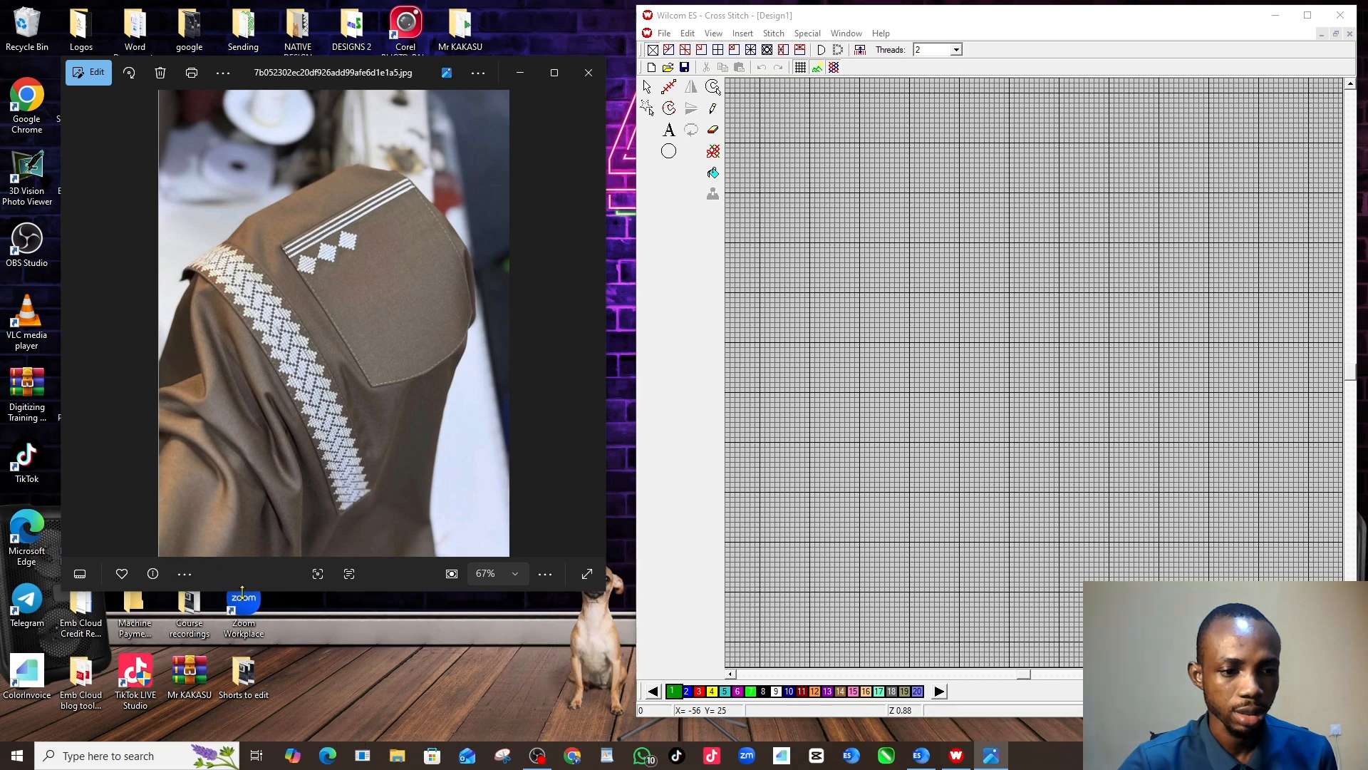
left_click_drag(237, 604, 237, 765)
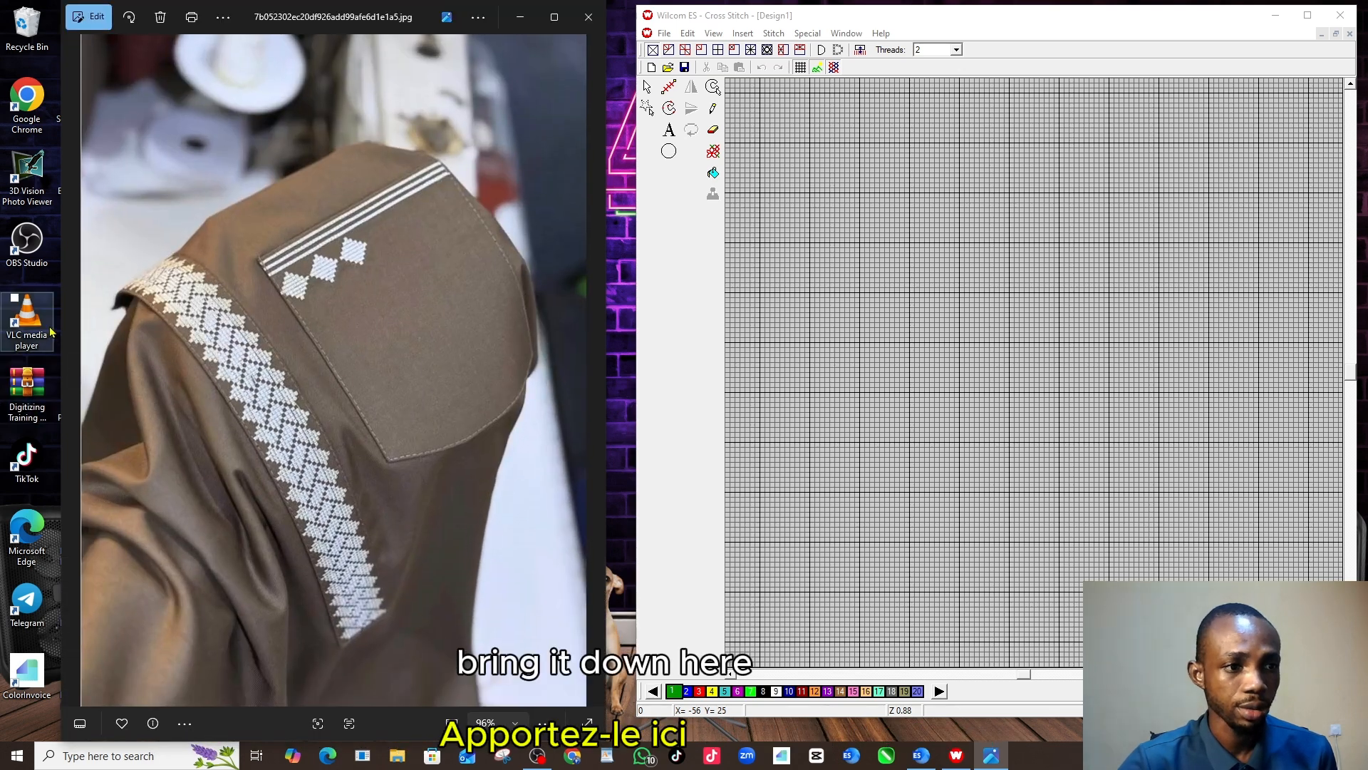
left_click_drag(67, 340, 2, 335)
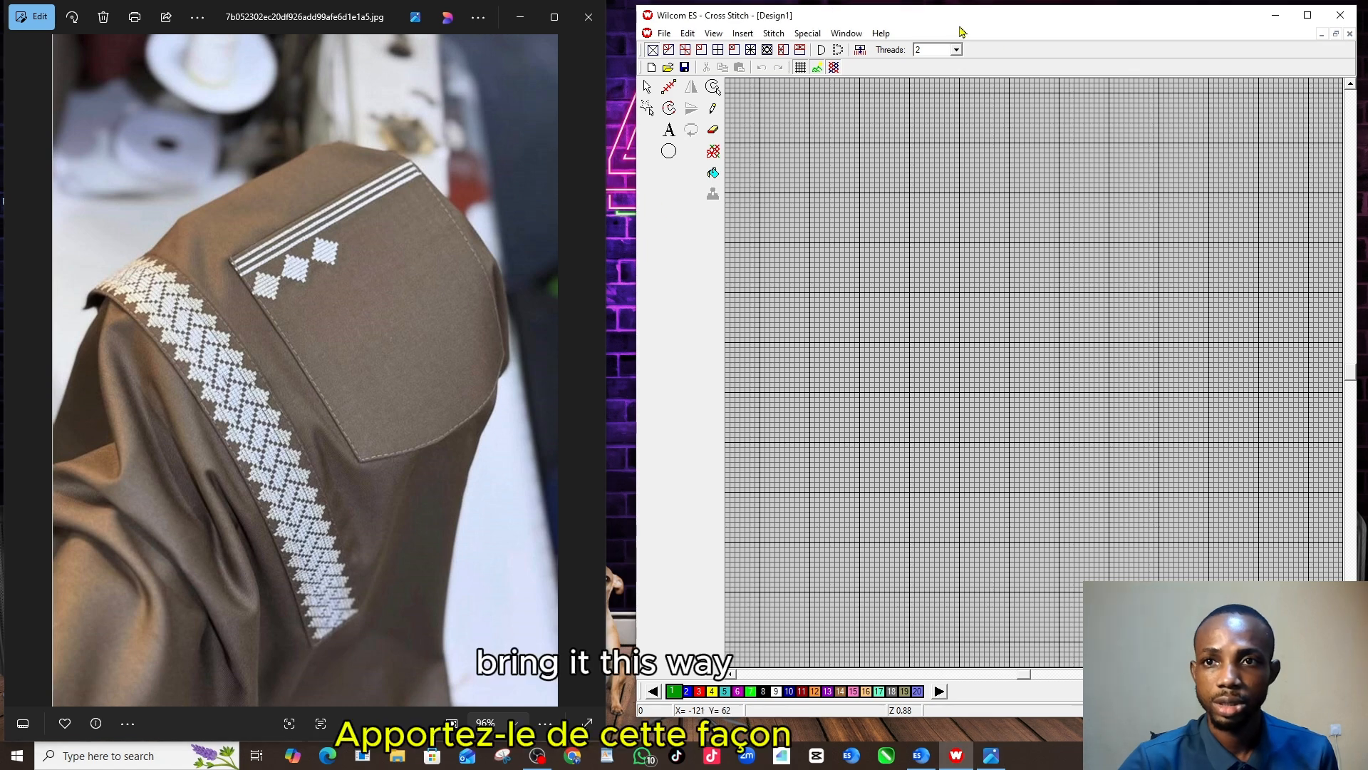
- Move and stretch the Cross Stitch window to fill all the desktop space beside the kaftan photo
left_click_drag(1046, 30, 1015, 25)
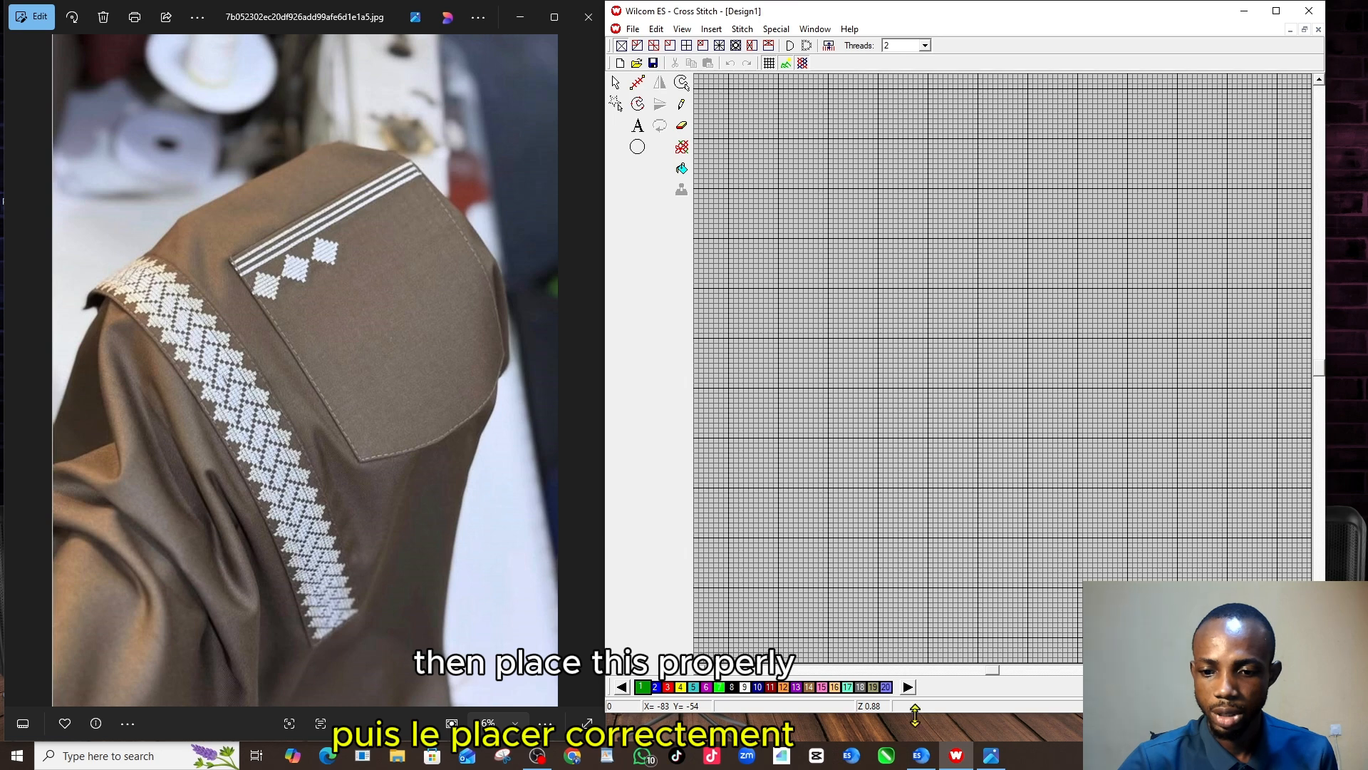
left_click_drag(915, 712, 919, 741)
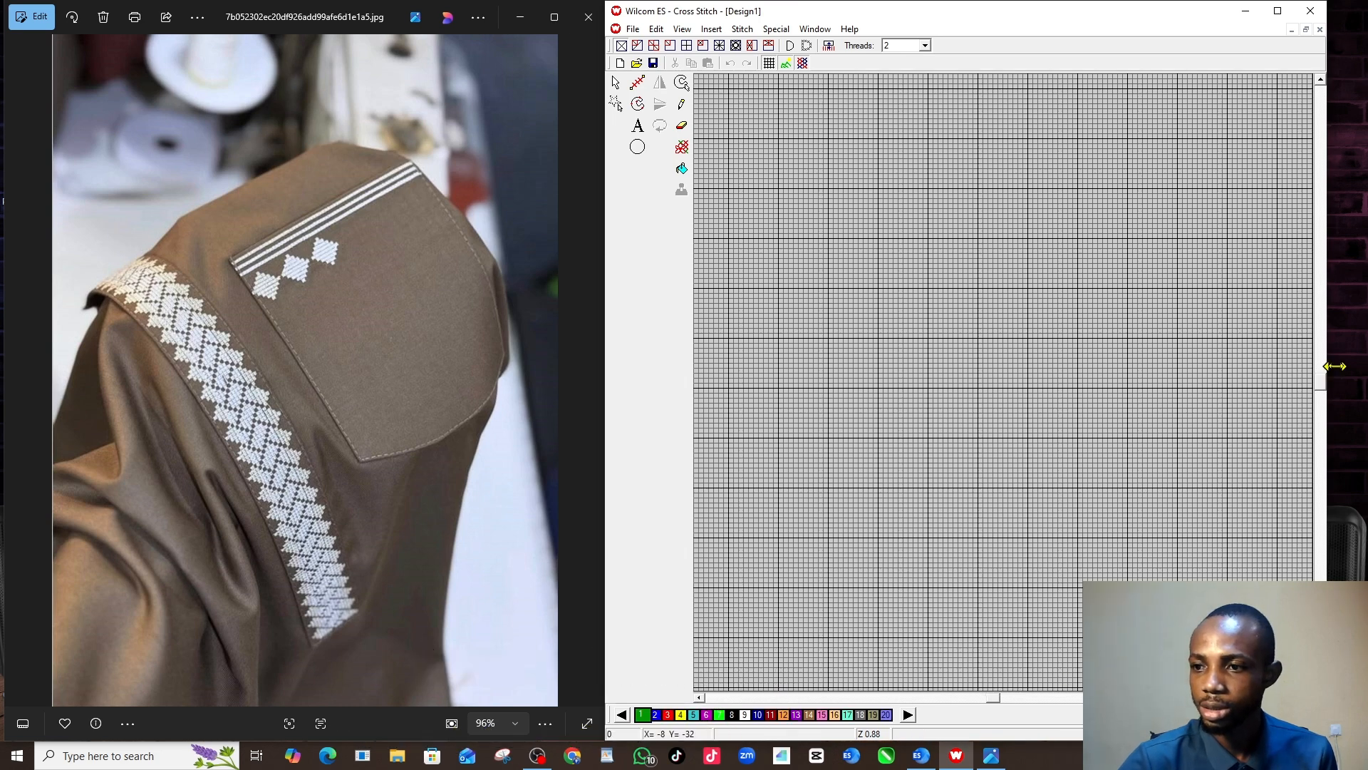
left_click_drag(1334, 366, 1367, 367)
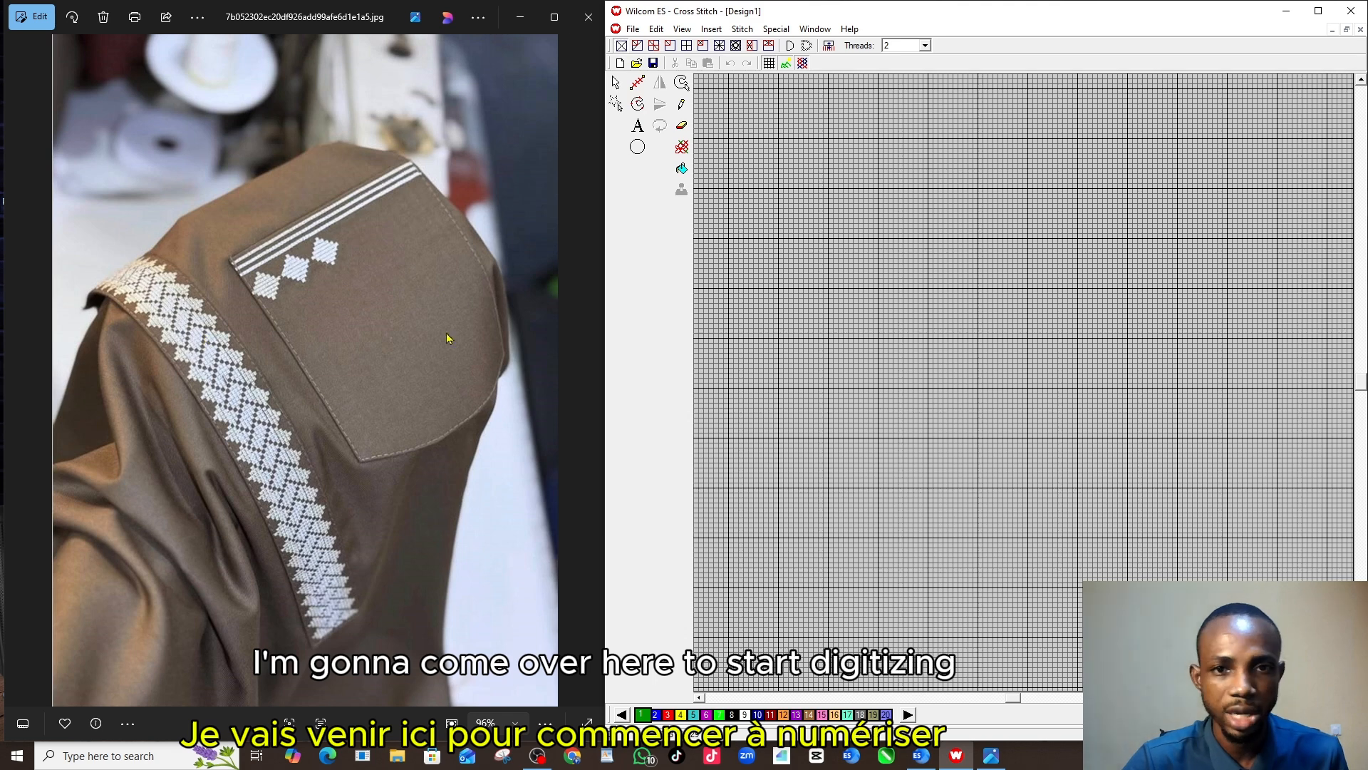
- With the pencil tool, place a descending diagonal row of five green stitches on the grid, following the diamond motif in the photo
scroll(199, 350, "up", 5)
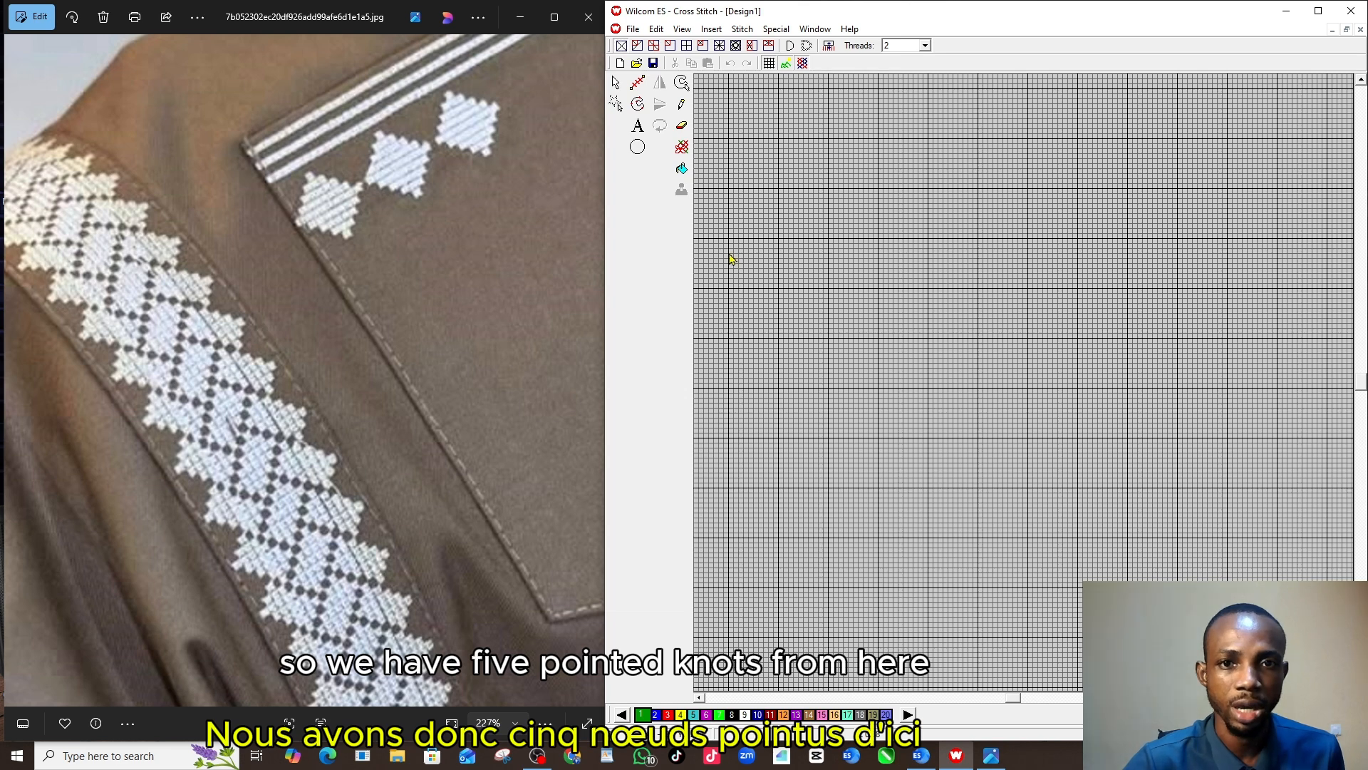
left_click(682, 107)
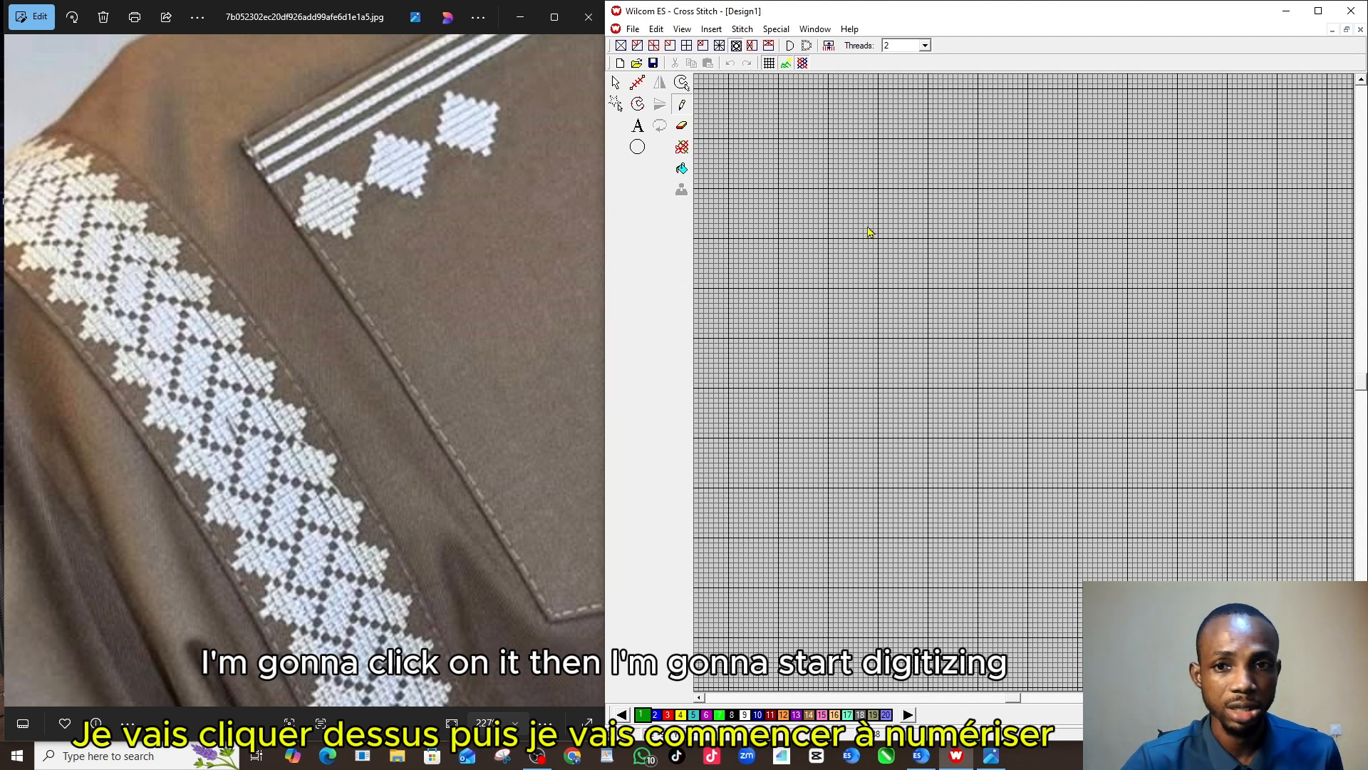
left_click(841, 208)
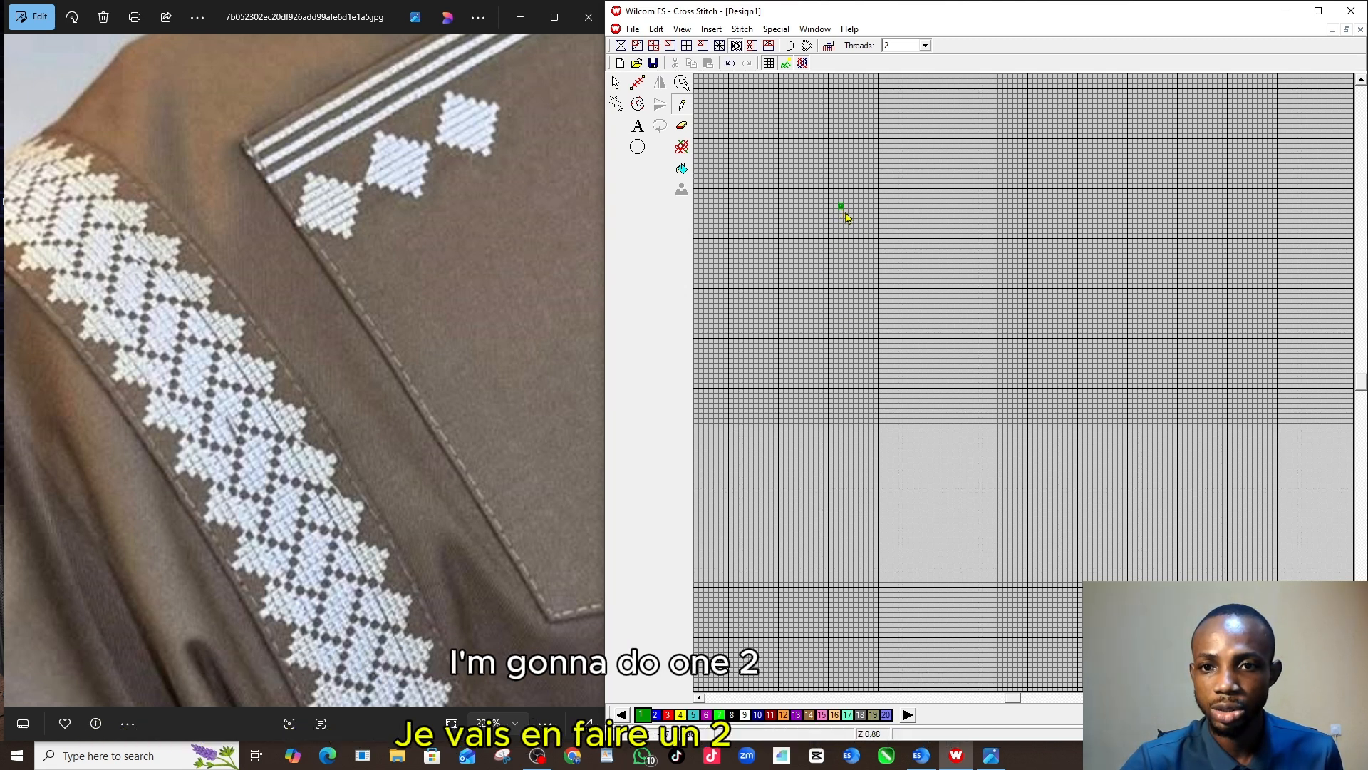
left_click(845, 212)
left_click(851, 216)
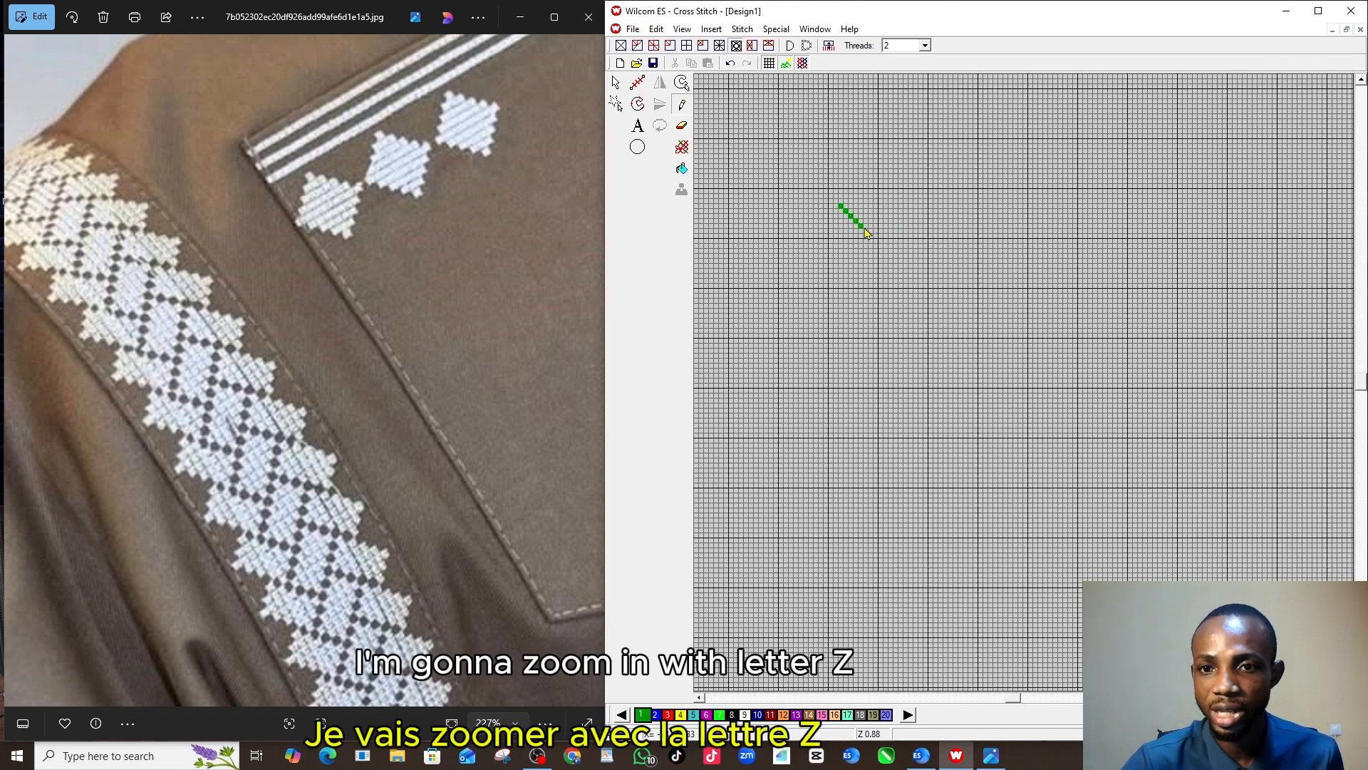
- Pencil two more parallel diagonal rows of five green stitches below the first row, each offset one square down and left
key("z")
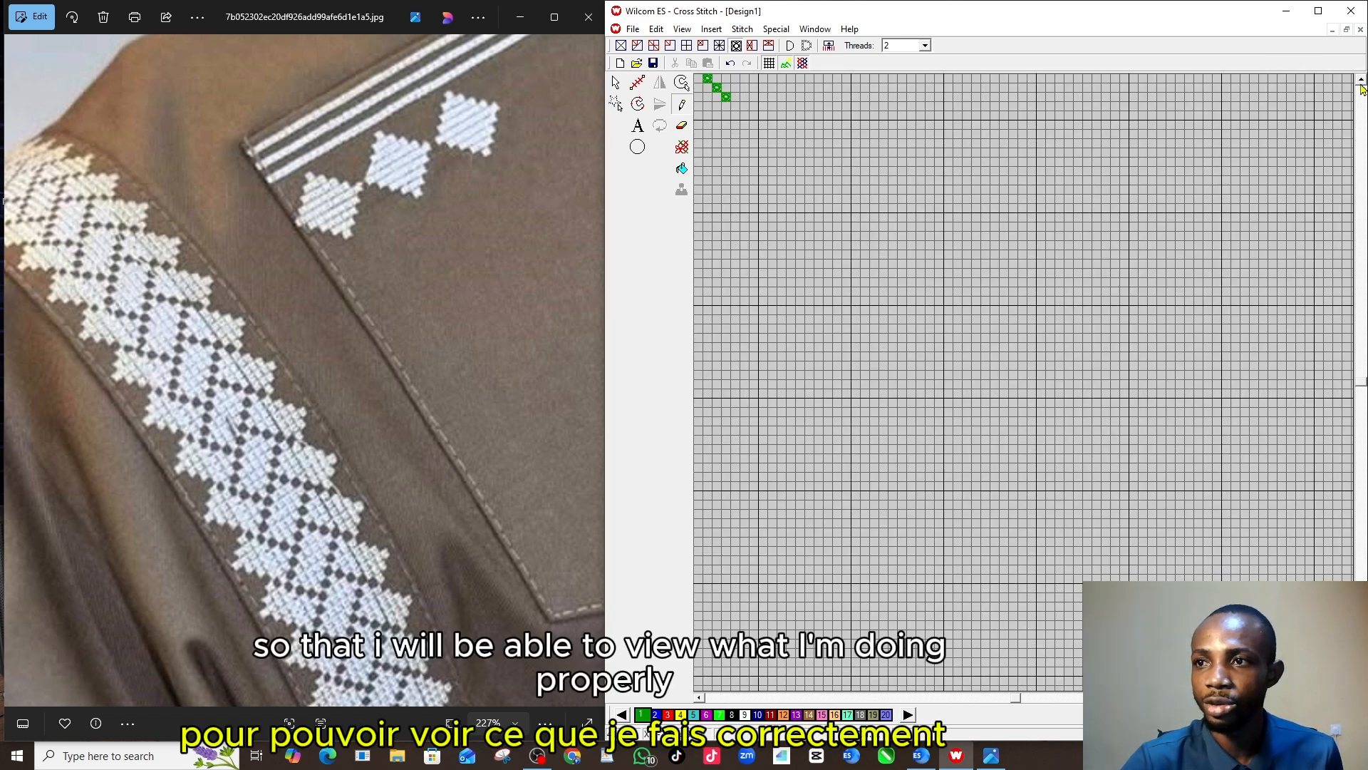
scroll(1361, 88, "up", 5)
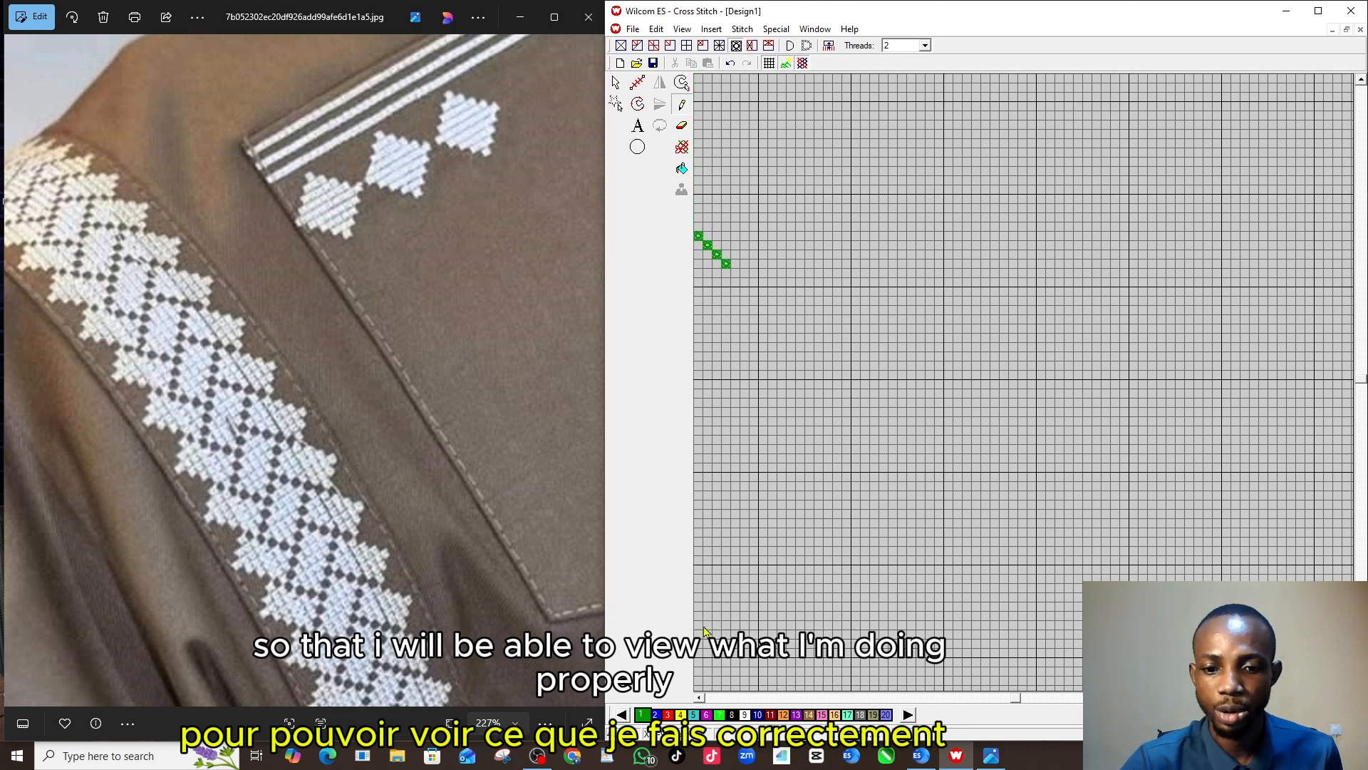
left_click(699, 698)
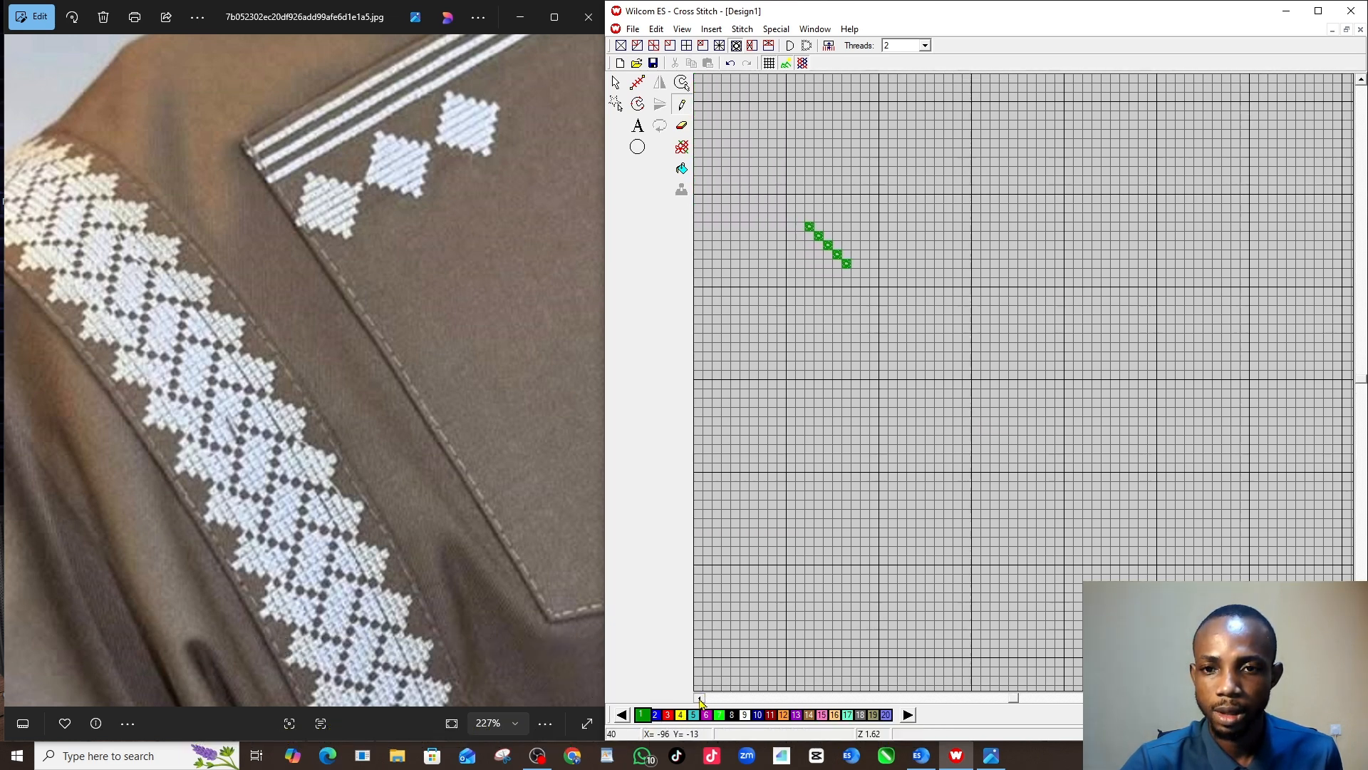
left_click(699, 698)
key("z")
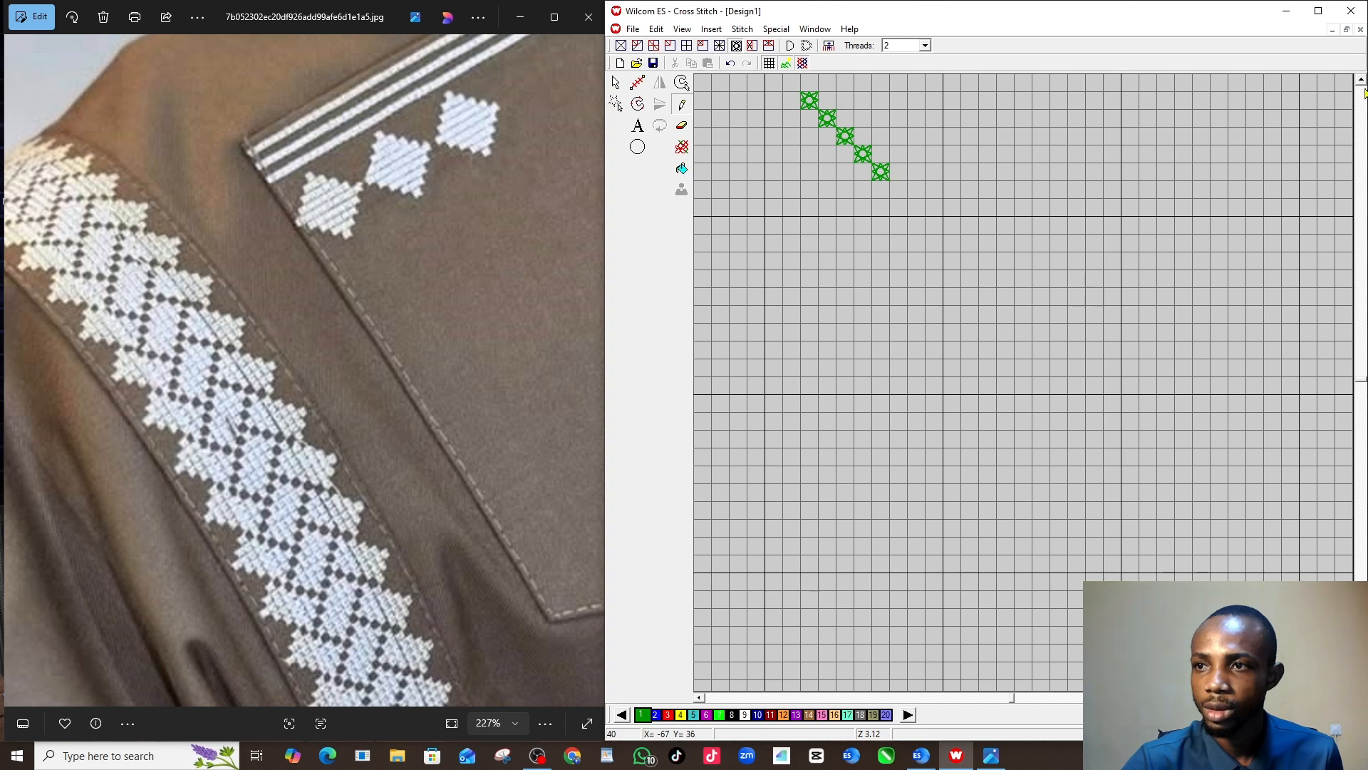
scroll(1363, 92, "up", 4)
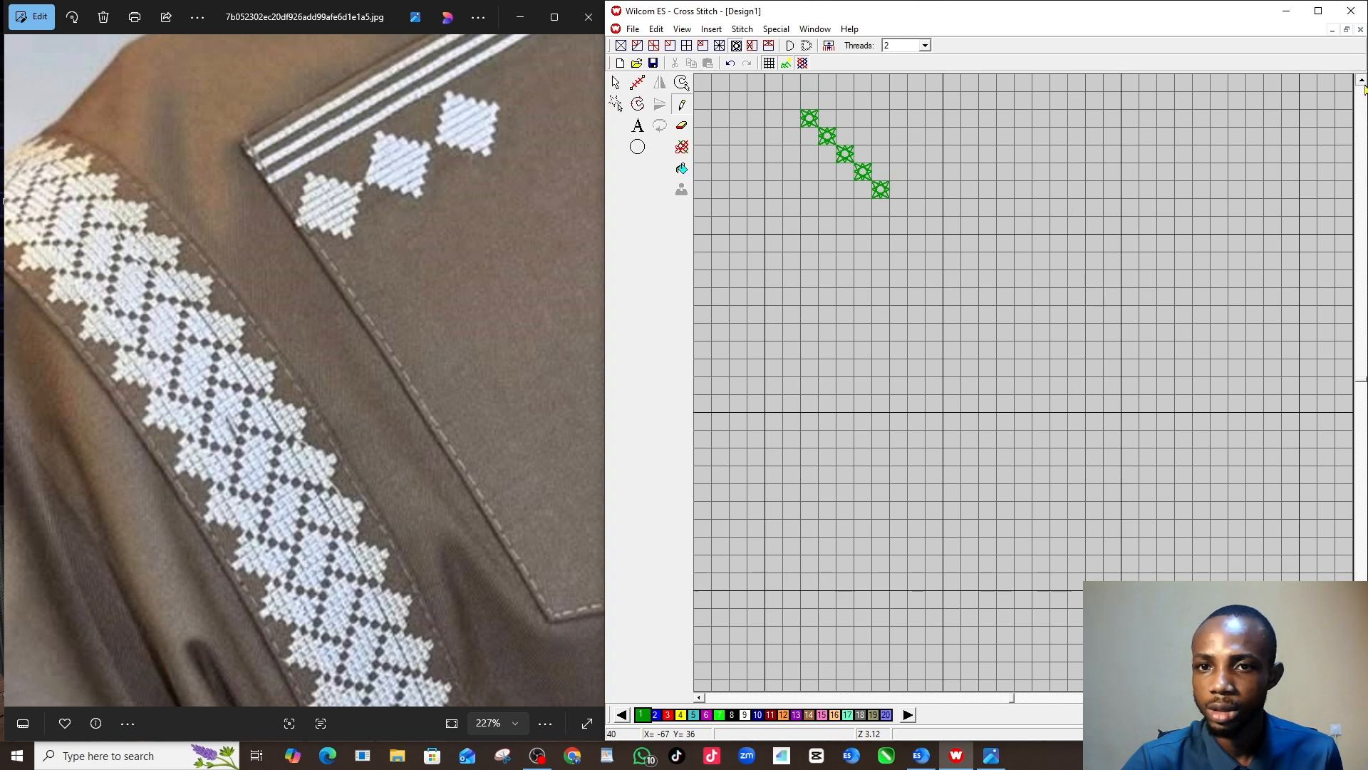
left_click(699, 698)
left_click(699, 698)
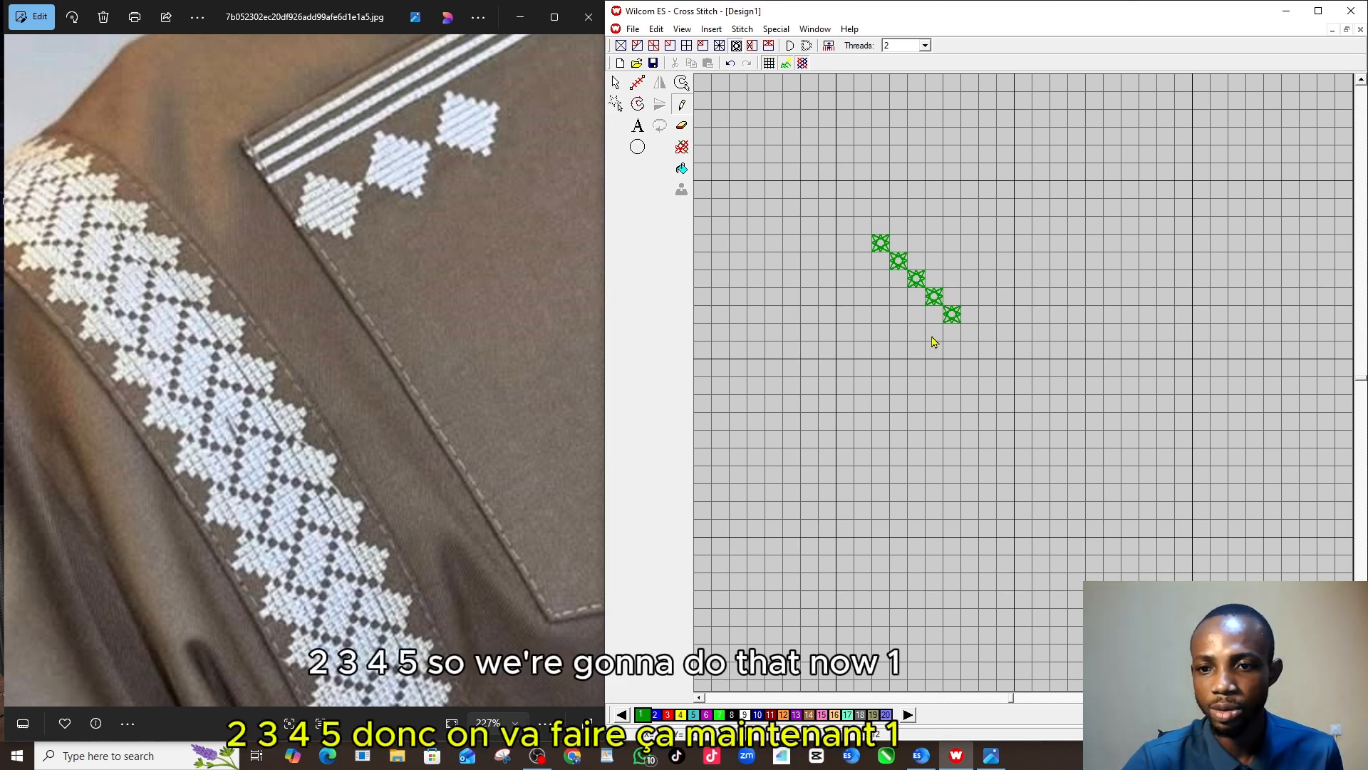
left_click(911, 316)
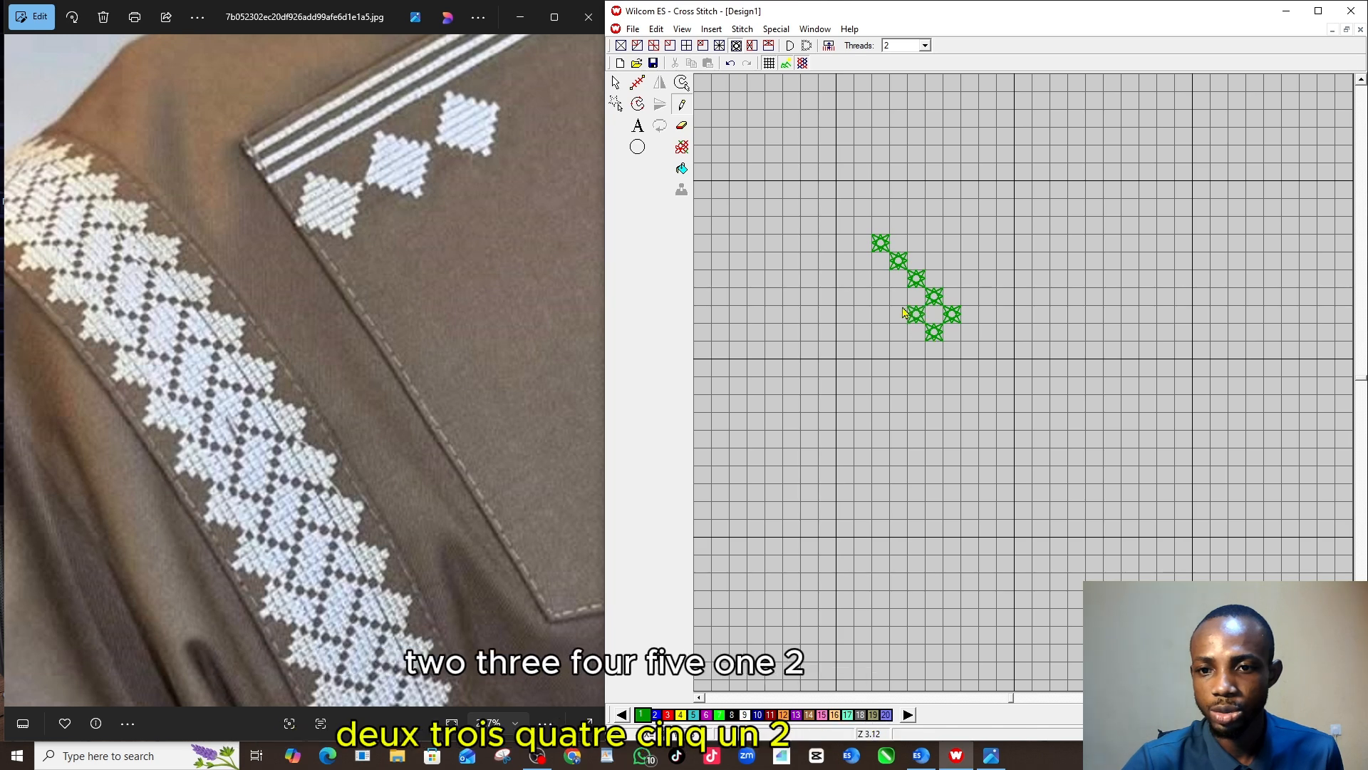
left_click(879, 280)
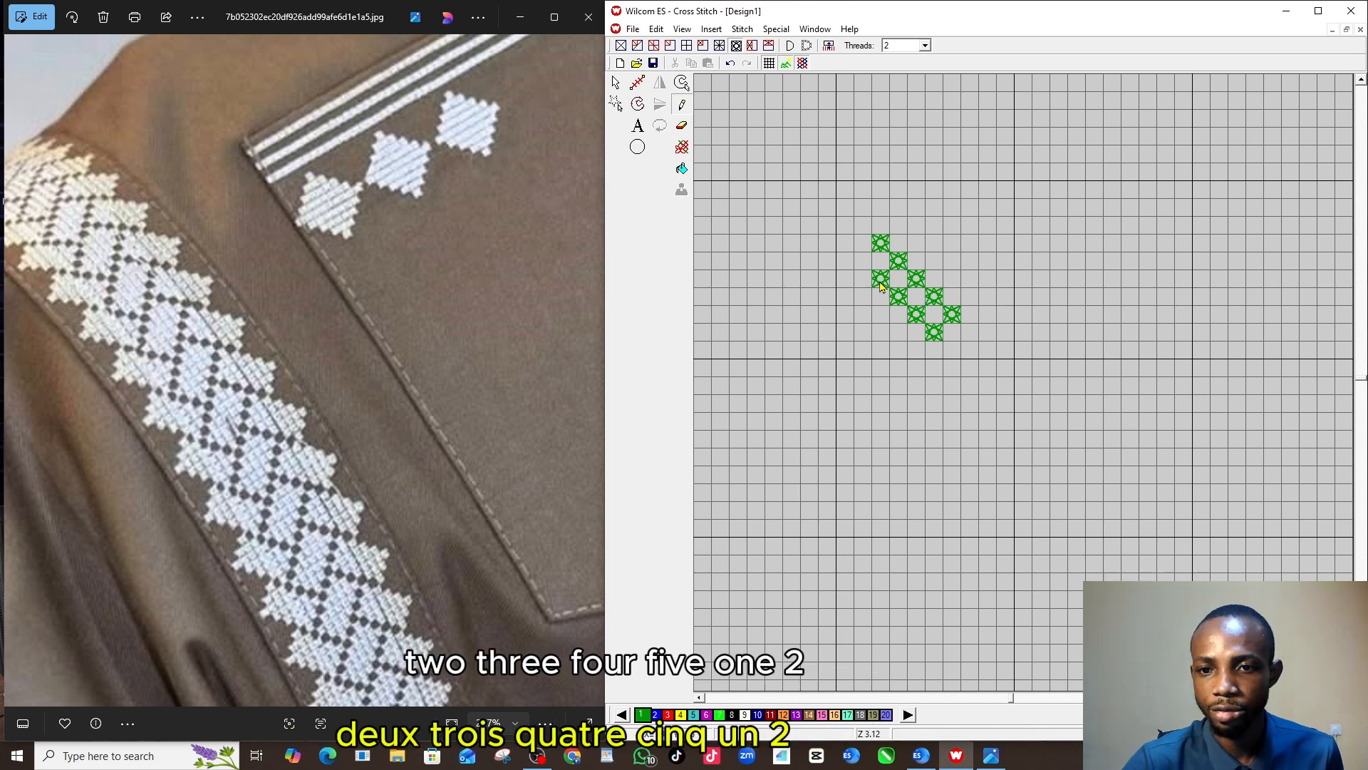
left_click(915, 352)
left_click(900, 334)
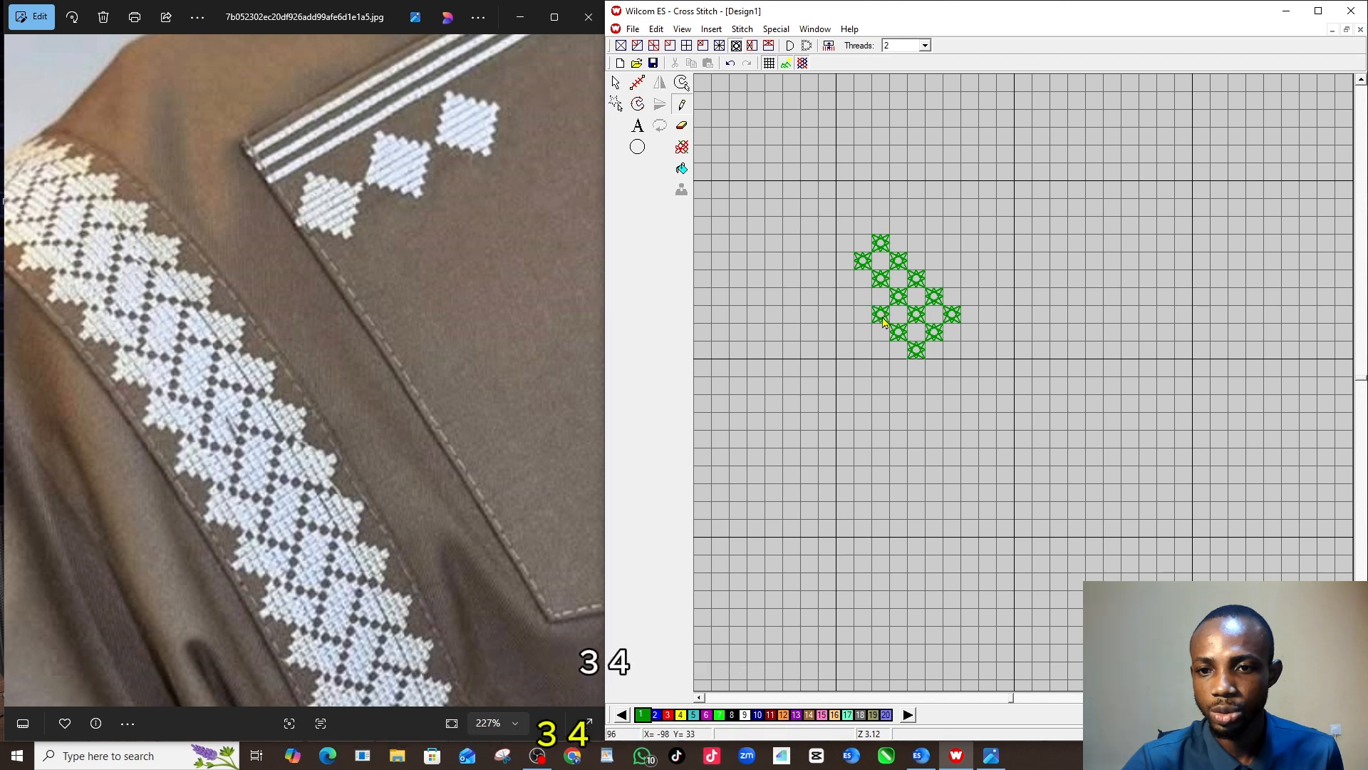
left_click(878, 313)
left_click(848, 282)
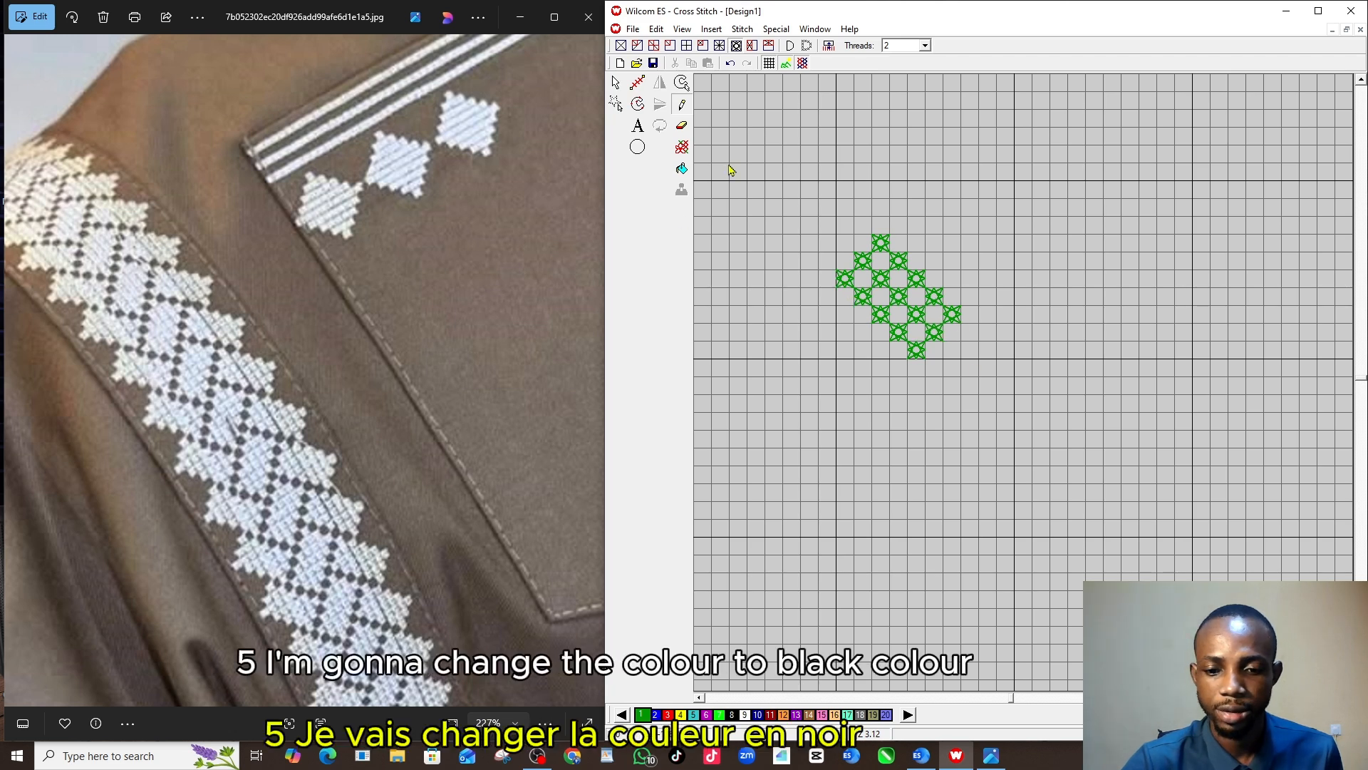
- Select the whole block of three stitch rows and recolour it black with palette colour 8
left_click(615, 82)
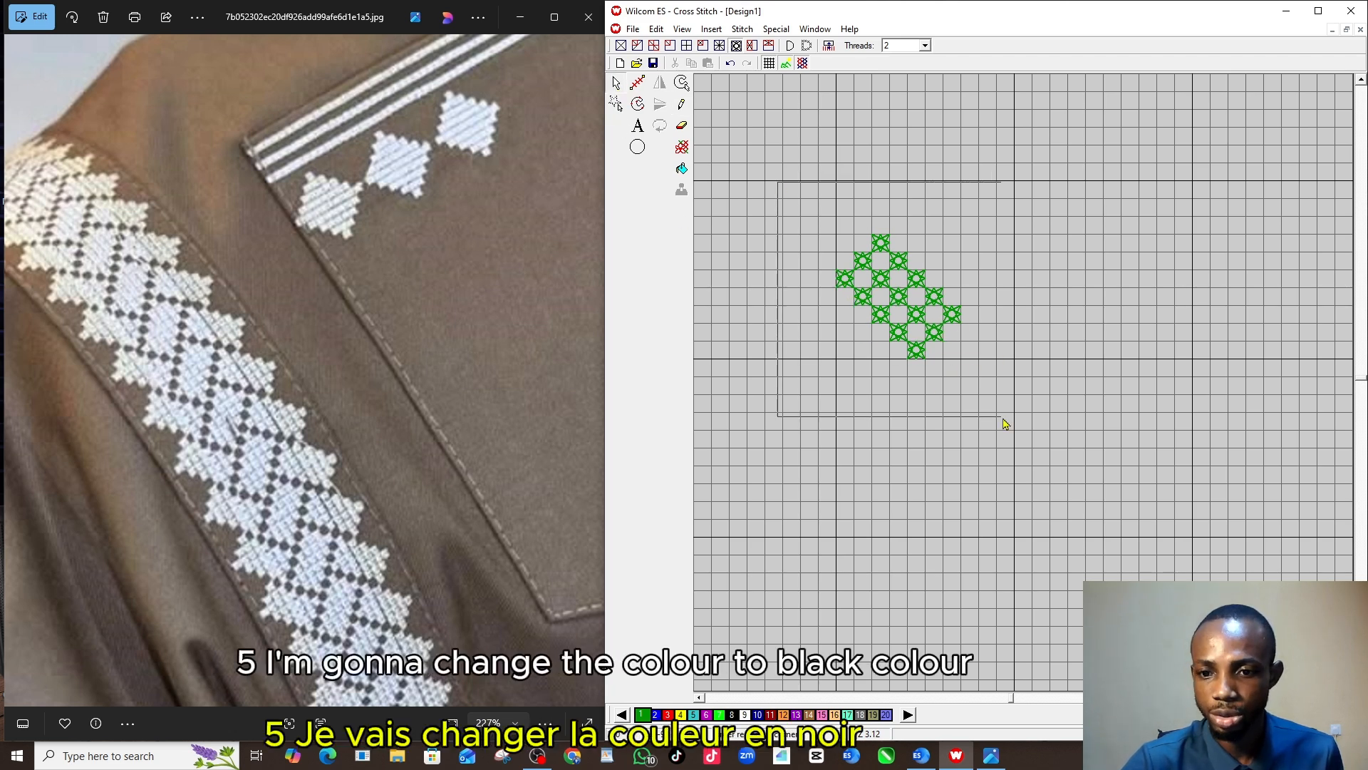
left_click_drag(1003, 421, 1002, 417)
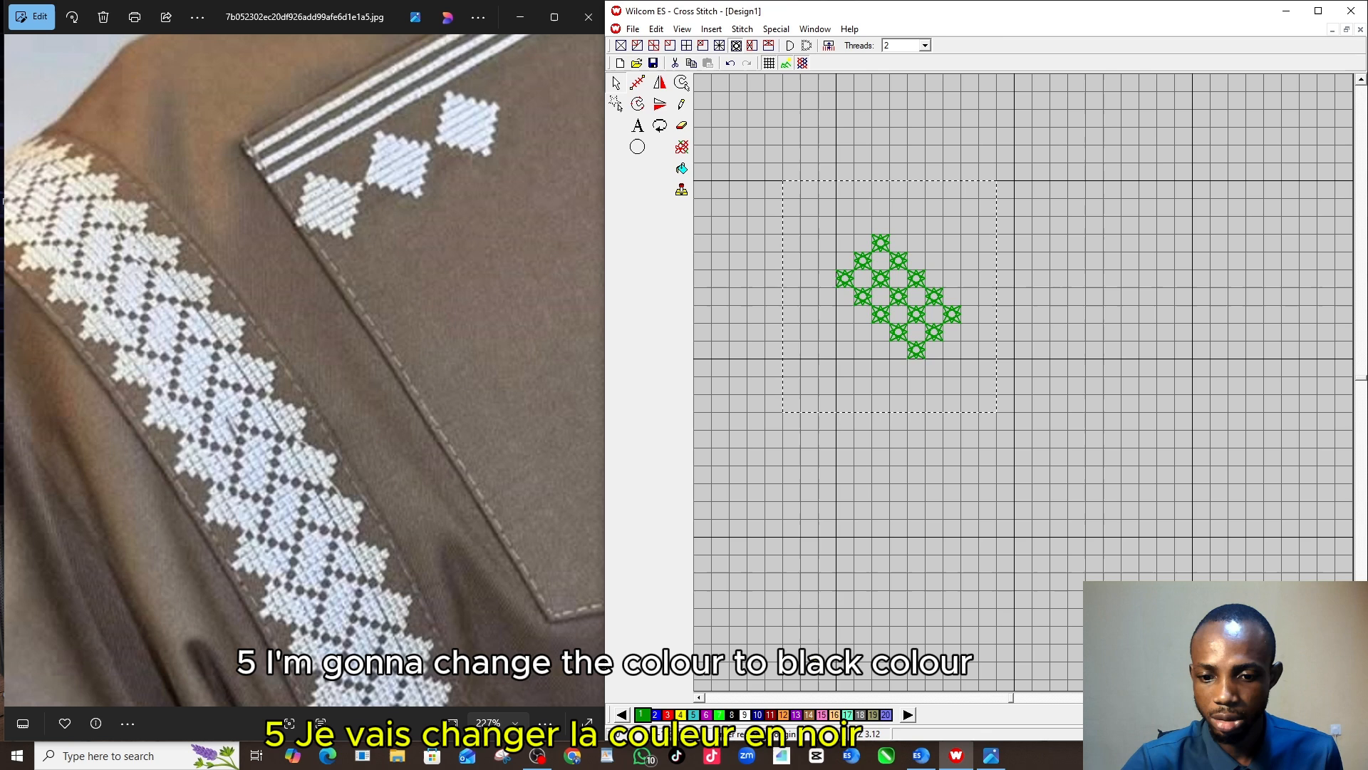
left_click(731, 715)
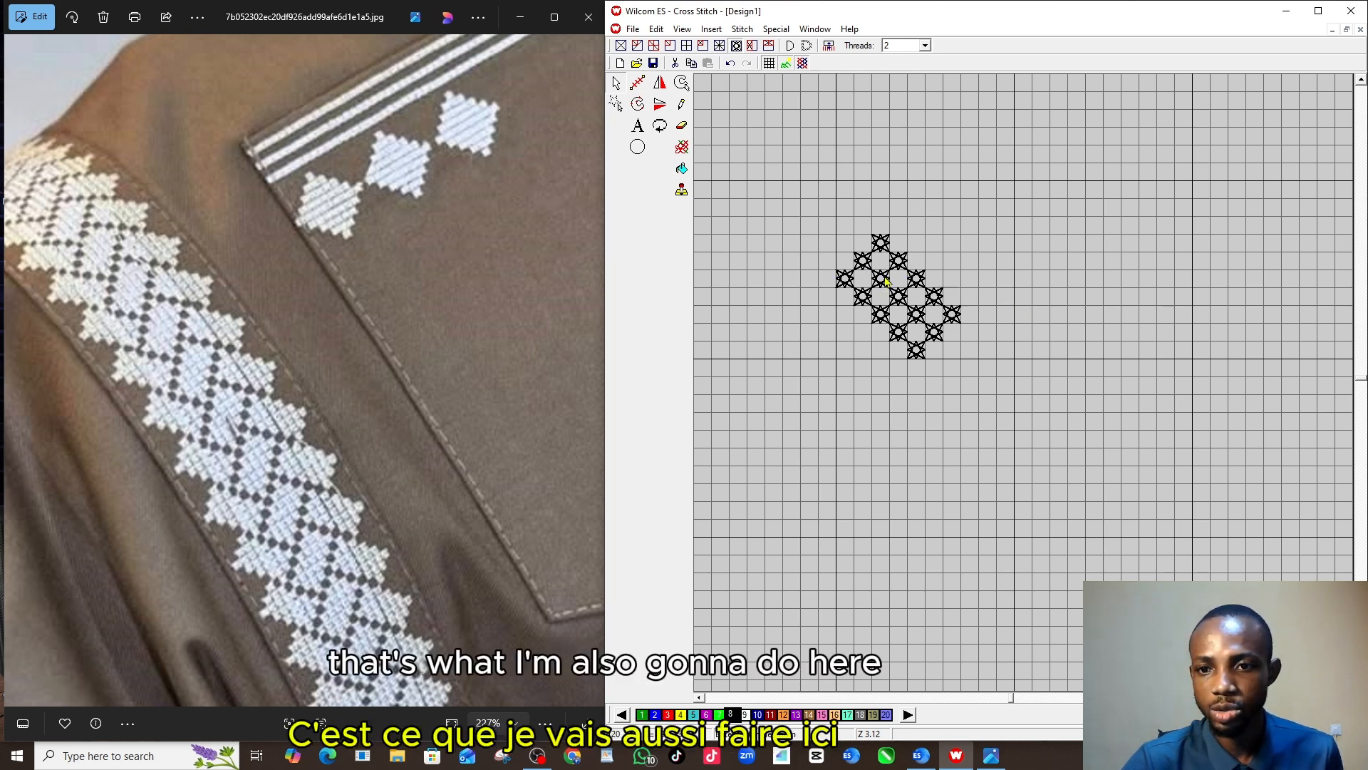
- With the pencil tool, fill the empty squares between the three diagonal stitch rows with black stitches to make a solid block
left_click(682, 106)
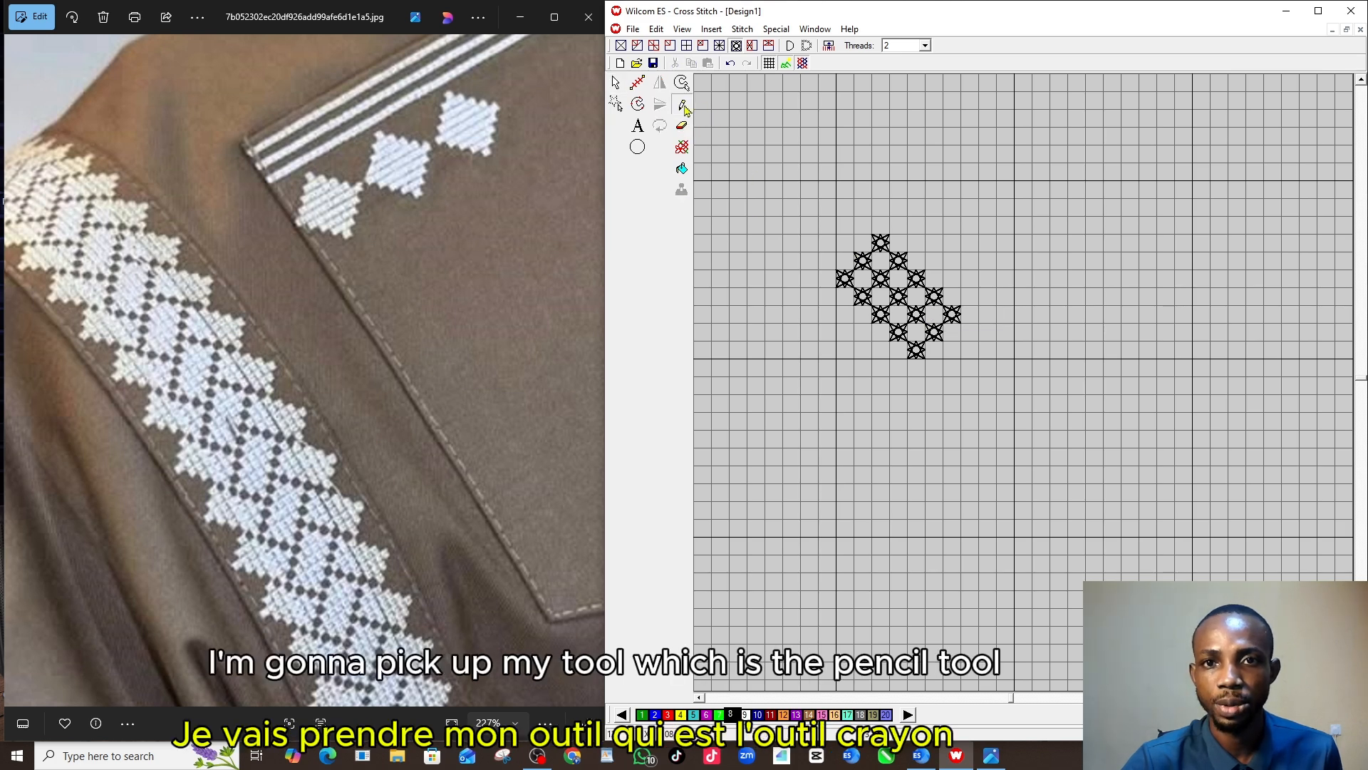
left_click(737, 46)
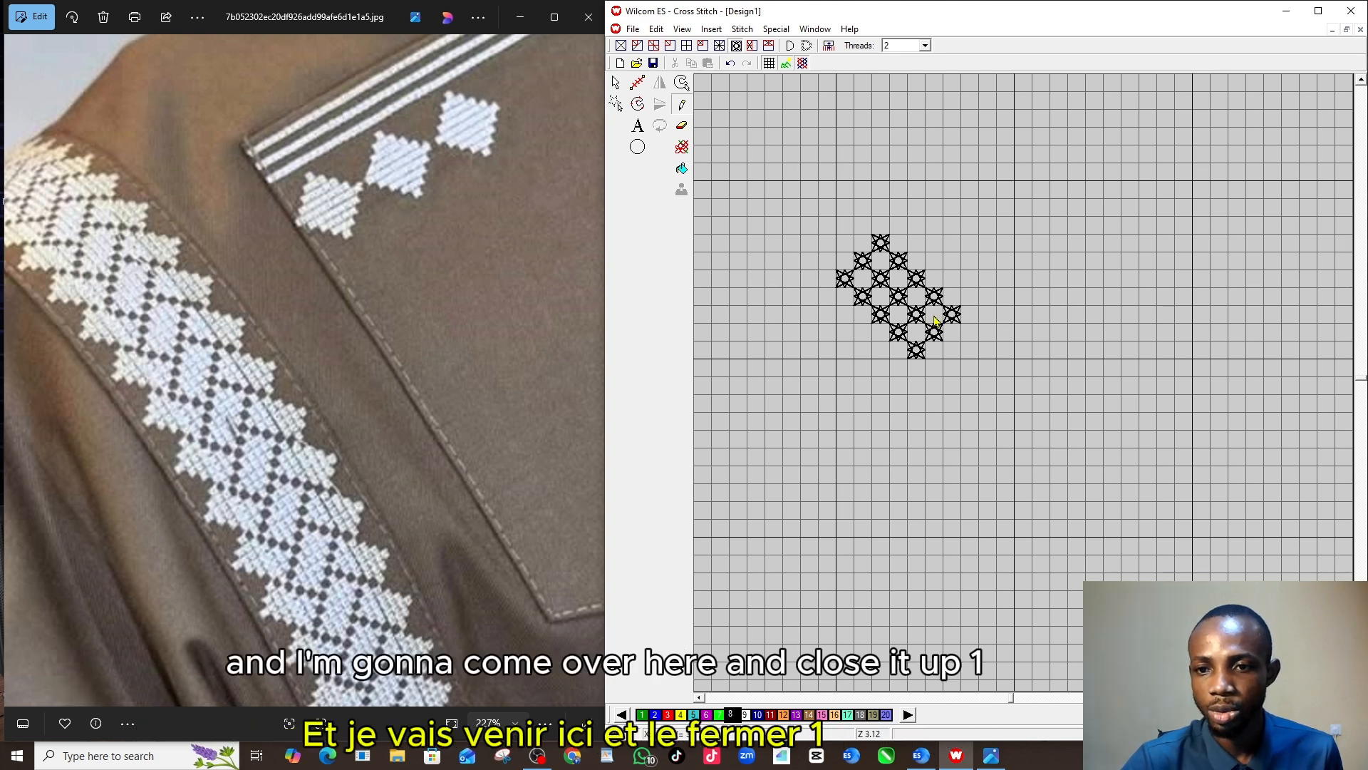
left_click_drag(936, 322, 882, 256)
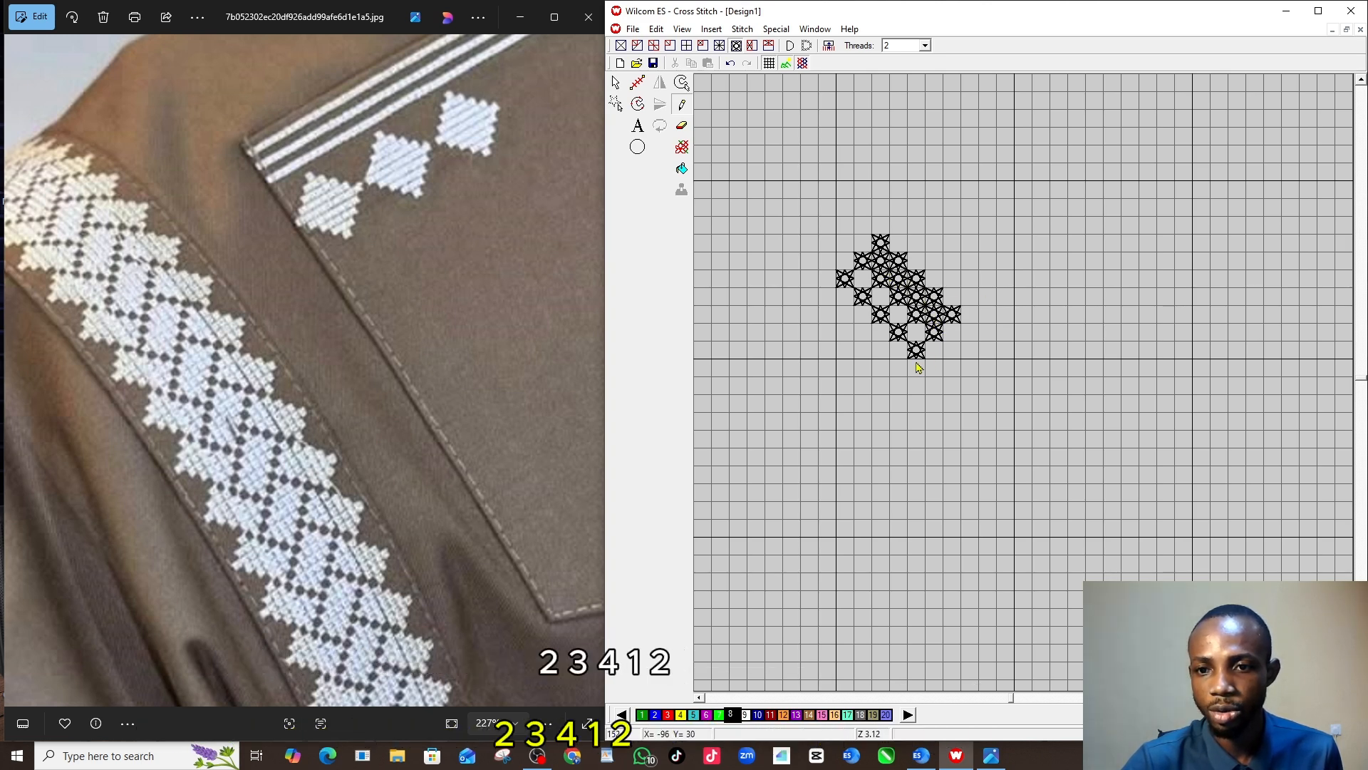
left_click_drag(914, 335, 875, 299)
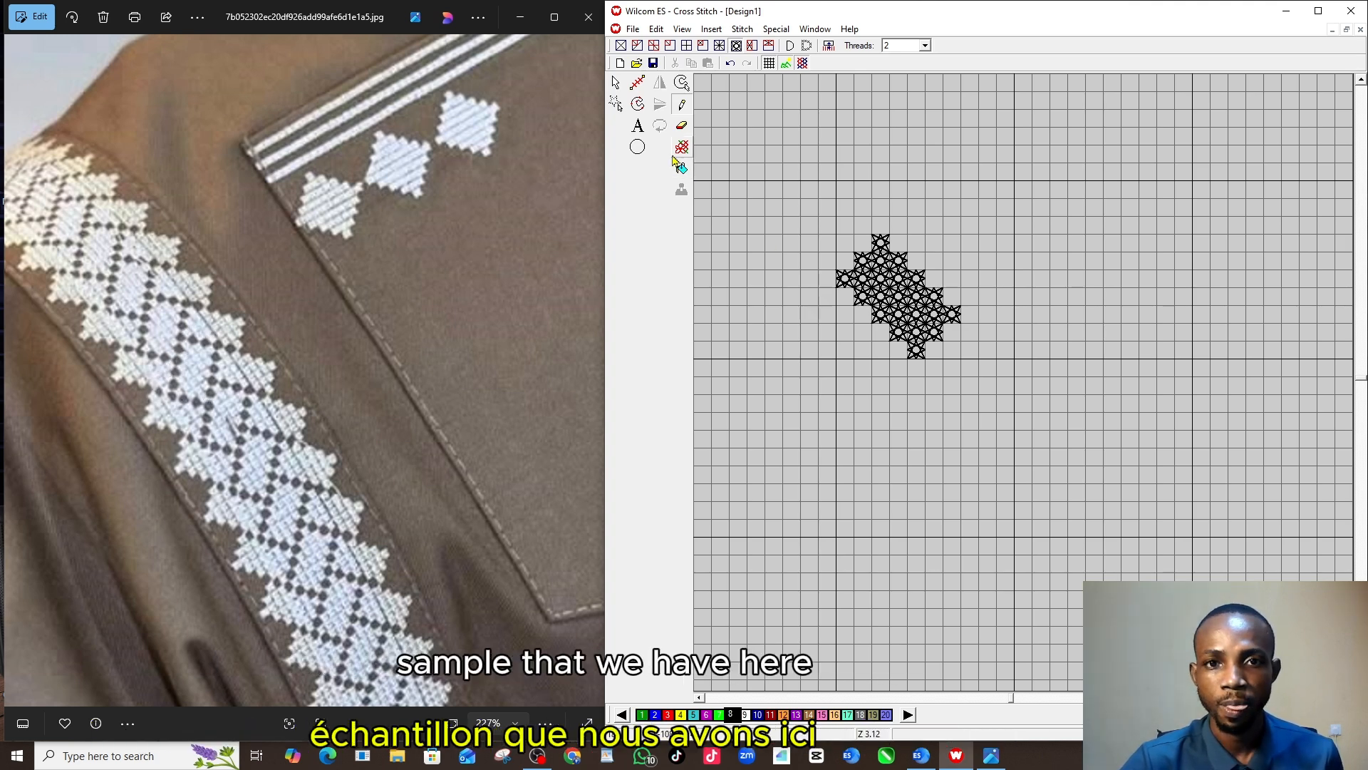
- Duplicate the filled block, rotate the copy a quarter turn, and place it against the original's lower-left side with a narrow gap
left_click(617, 84)
left_click(785, 227)
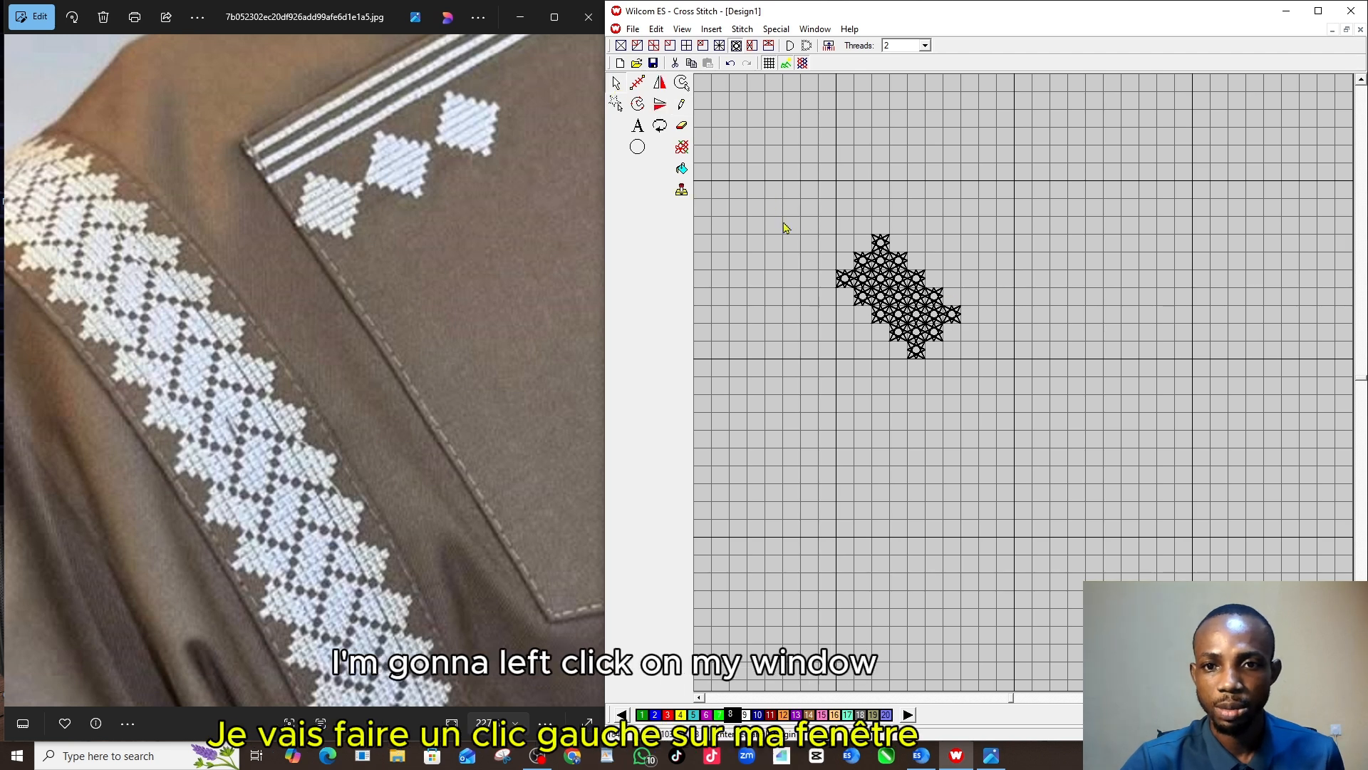
left_click_drag(784, 217, 1007, 433)
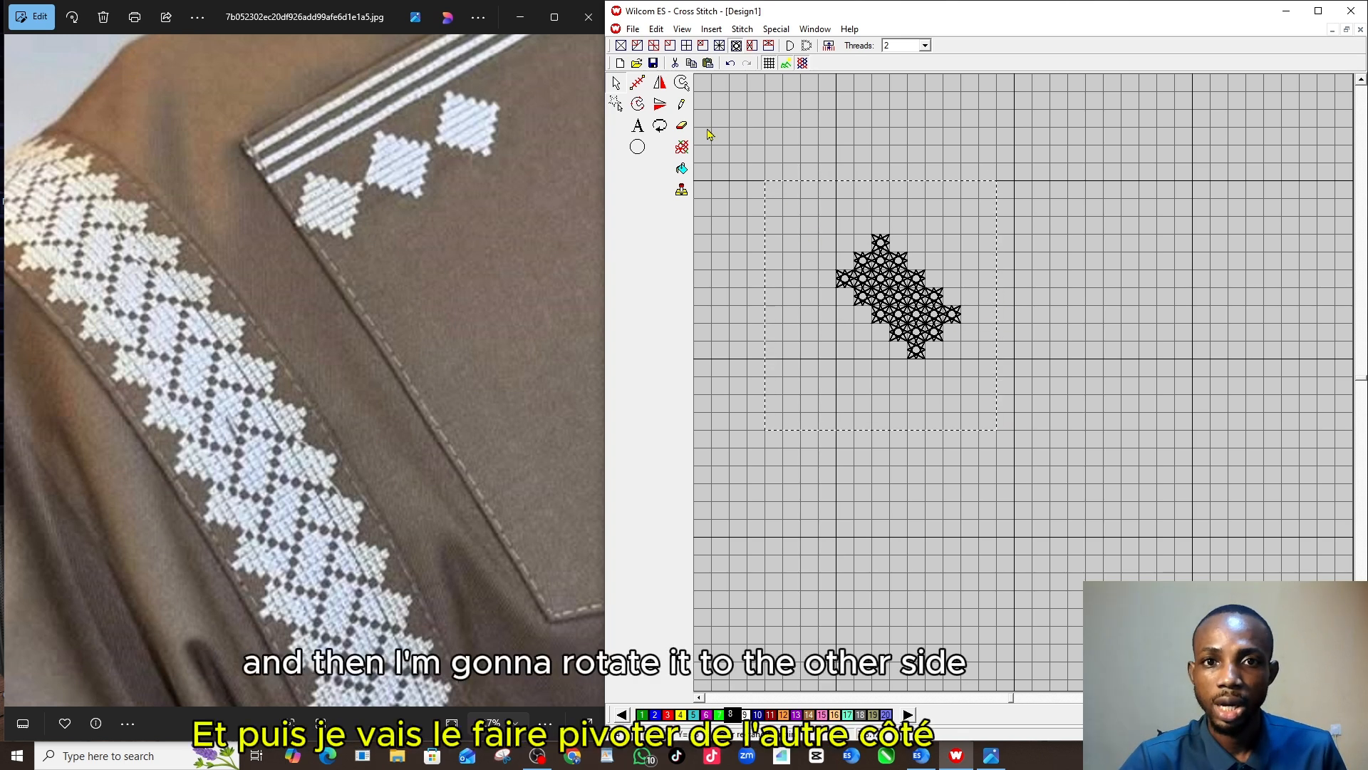
left_click(660, 105)
left_click_drag(862, 349, 780, 417)
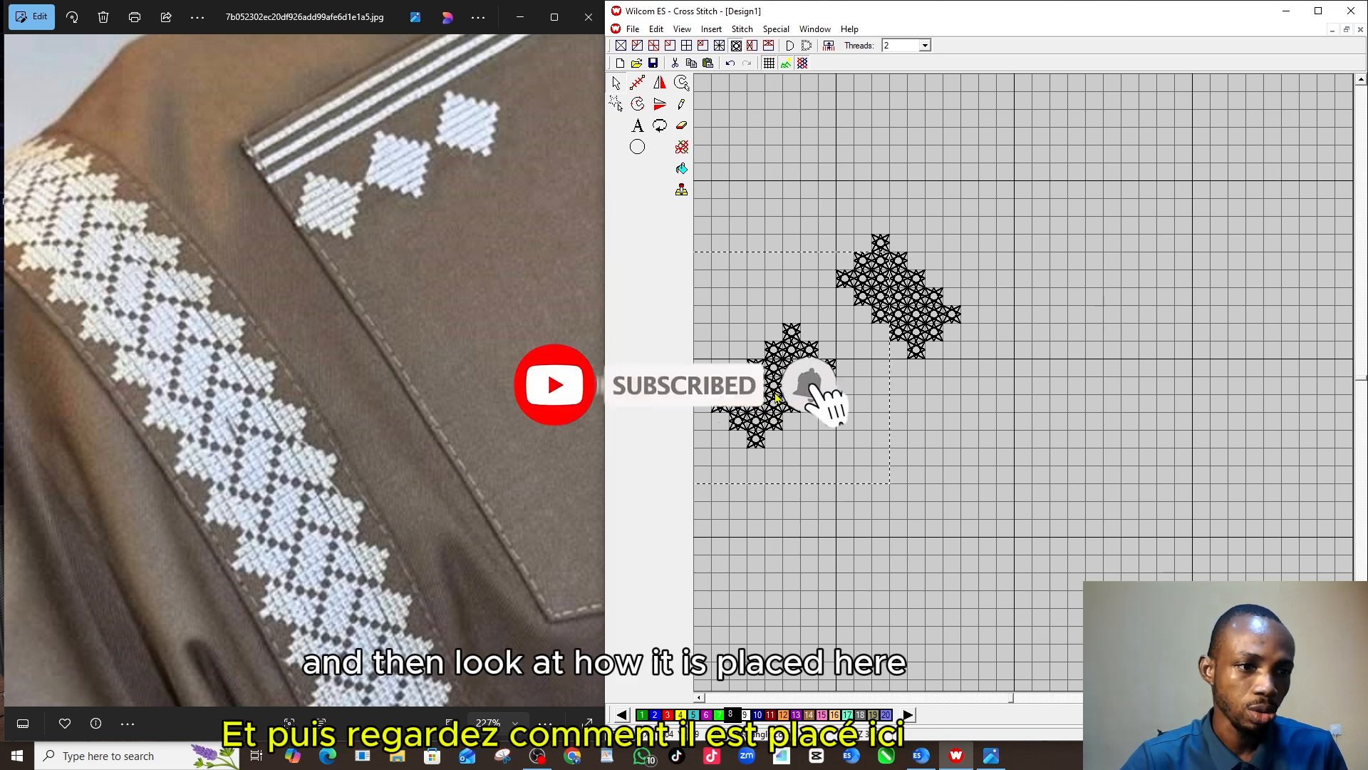
left_click_drag(777, 403, 813, 357)
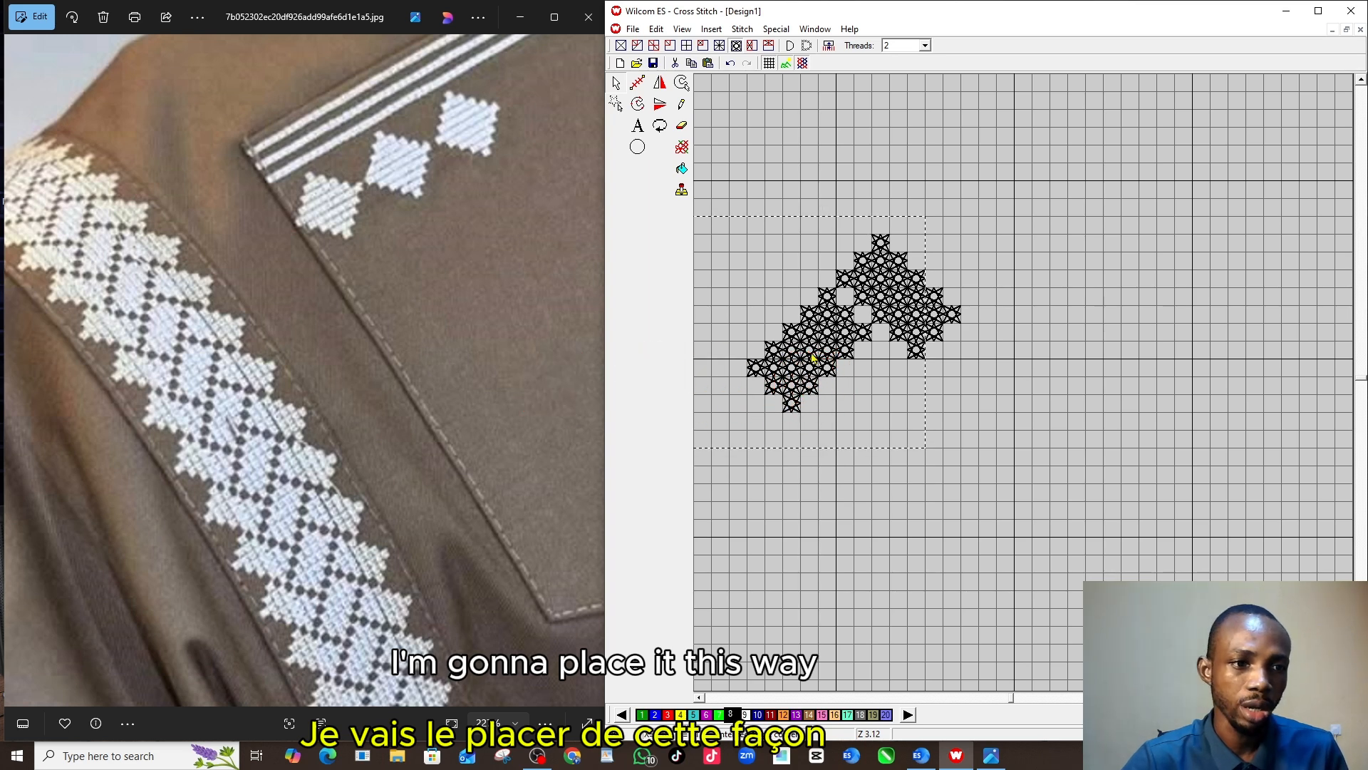
- Duplicate the rotated block, turn the copy back to the descending direction, and place it at the upper-left end to complete a three-block zigzag
key("ctrl+d")
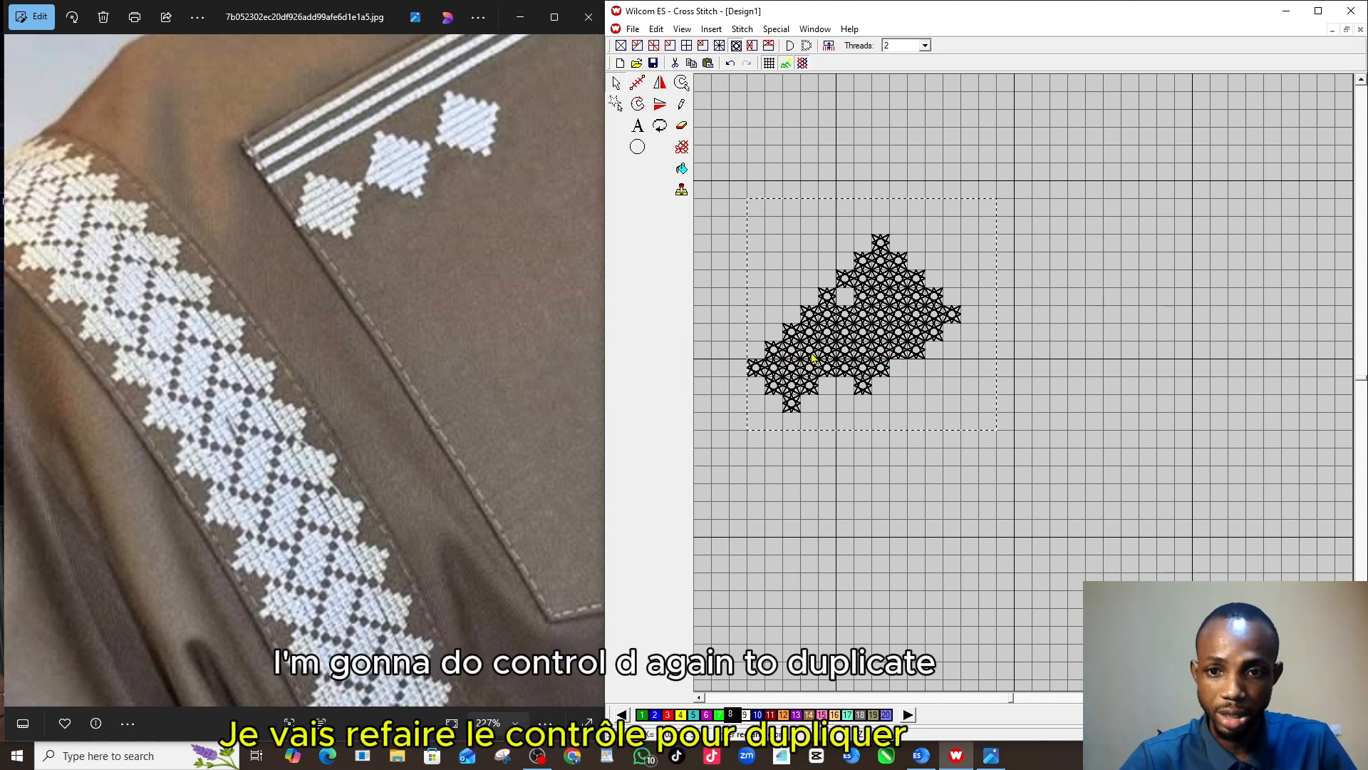
left_click_drag(813, 357, 1056, 373)
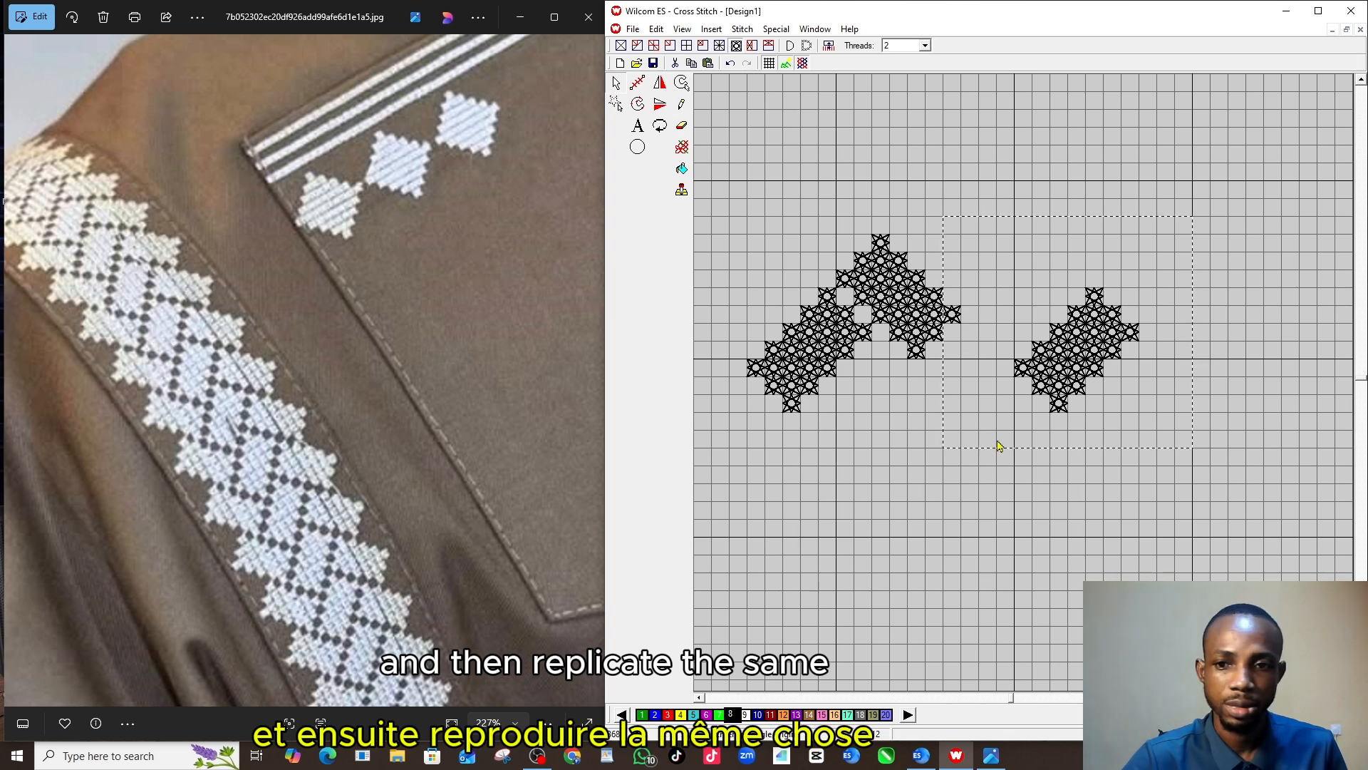
left_click(660, 129)
left_click_drag(1018, 313, 731, 300)
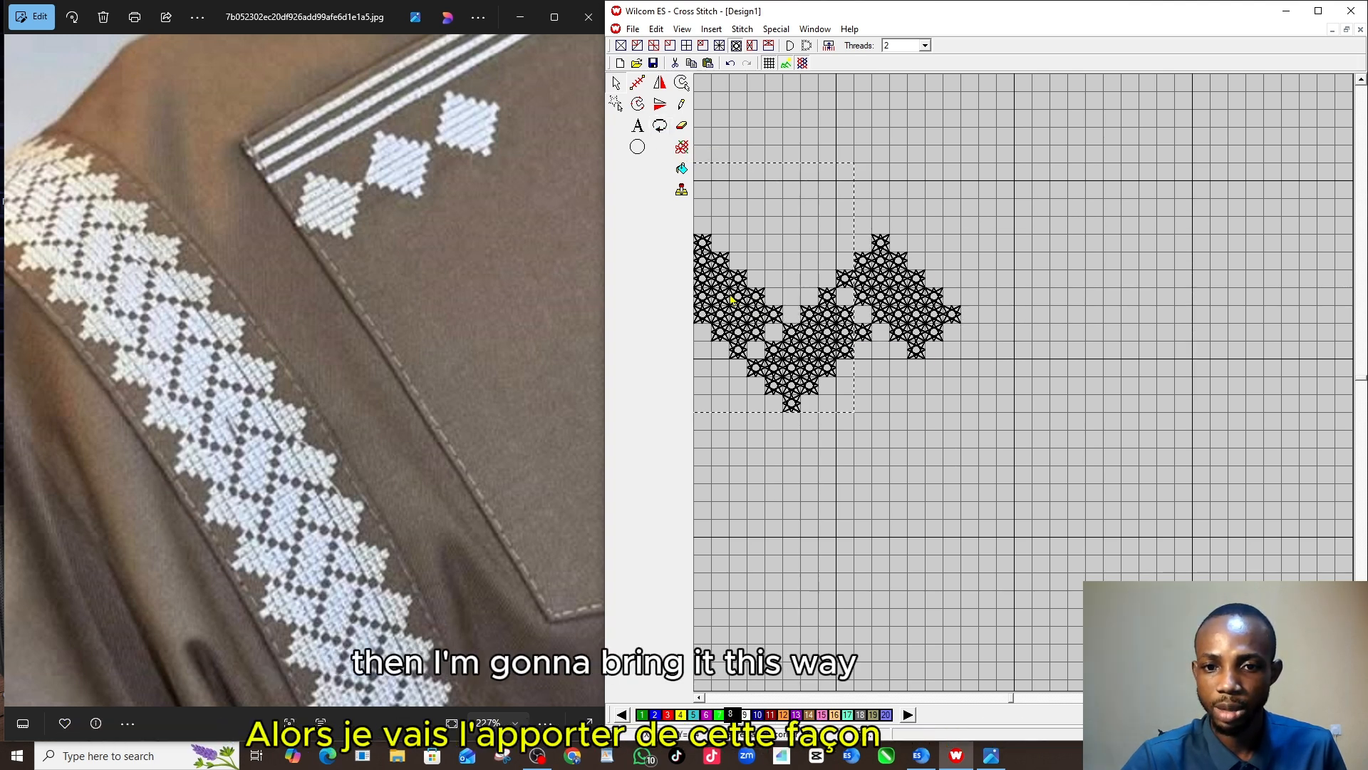
left_click(737, 452)
key("Left")
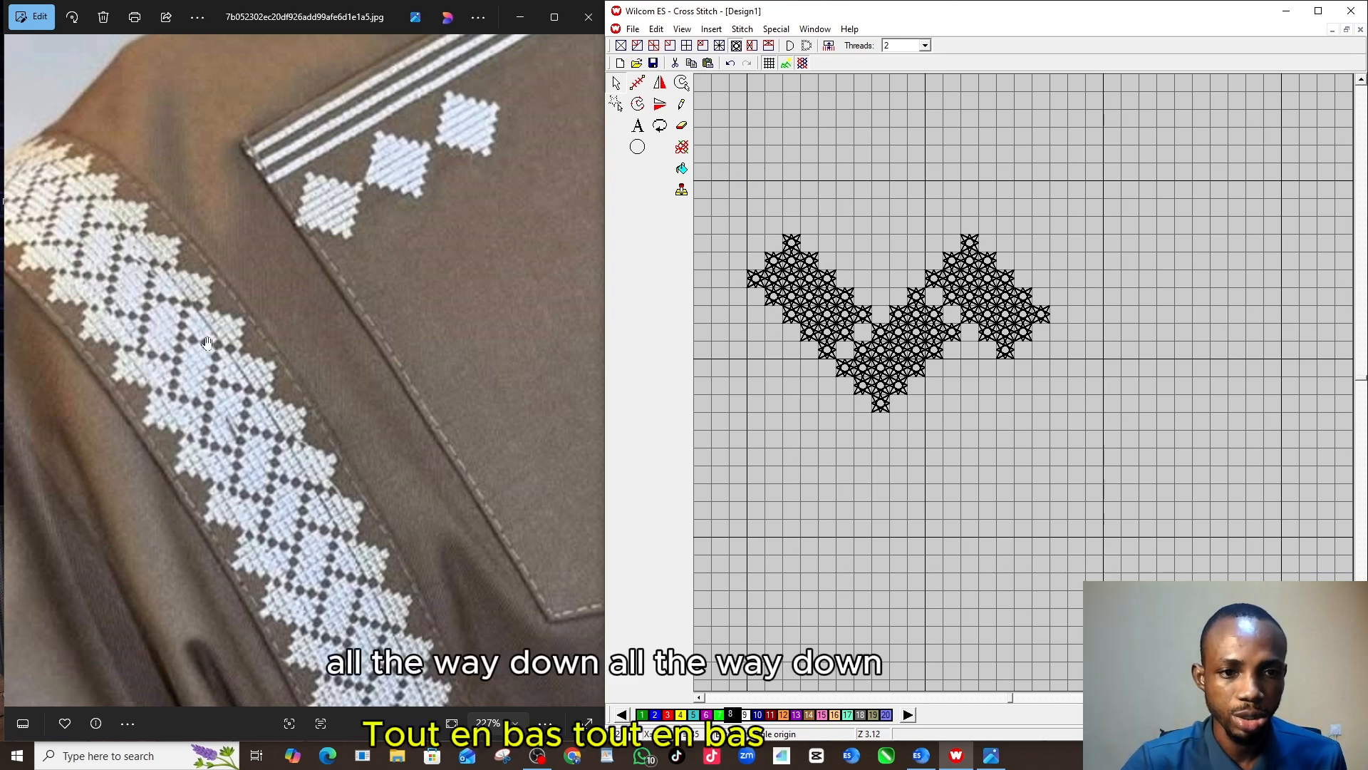
- Select the three-block zigzag, duplicate it, and fit the copy directly below with a one-square gap between the rows
left_click(725, 171)
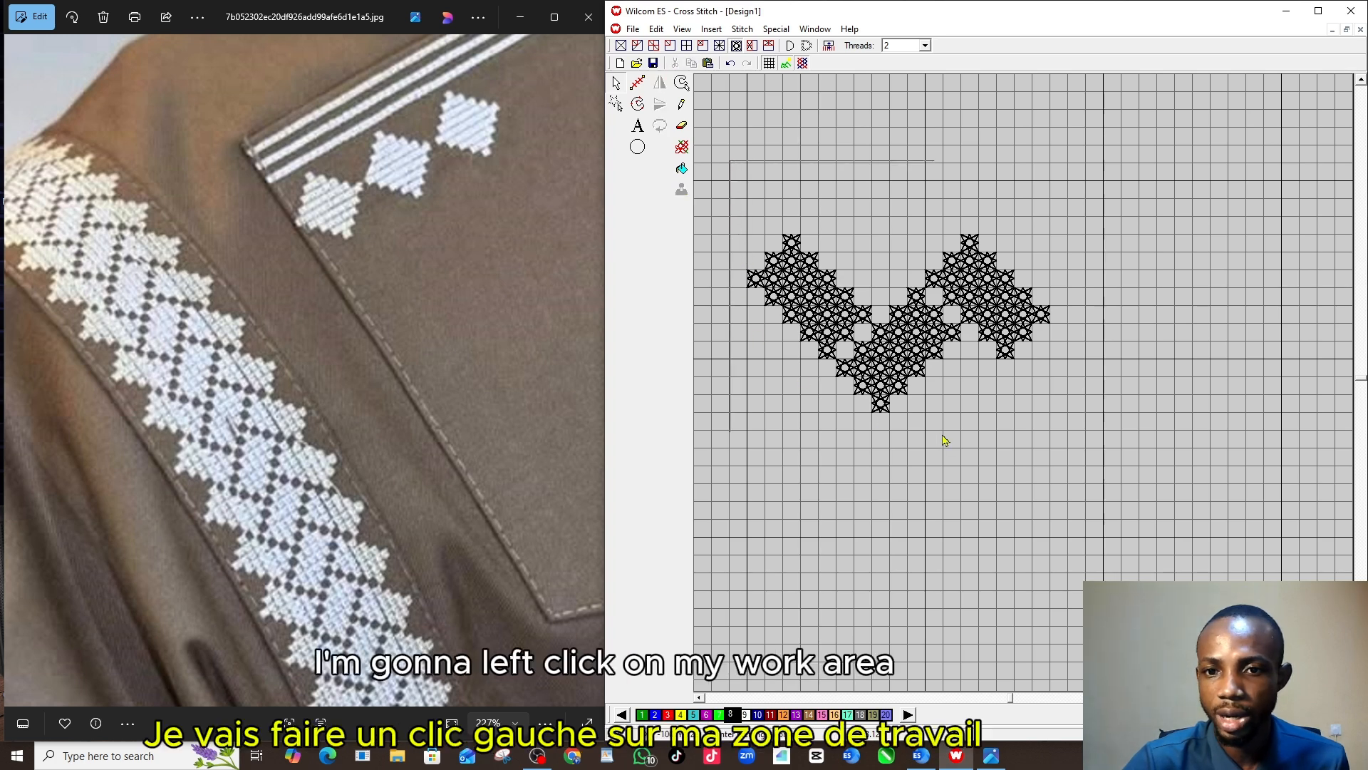
left_click(1084, 467)
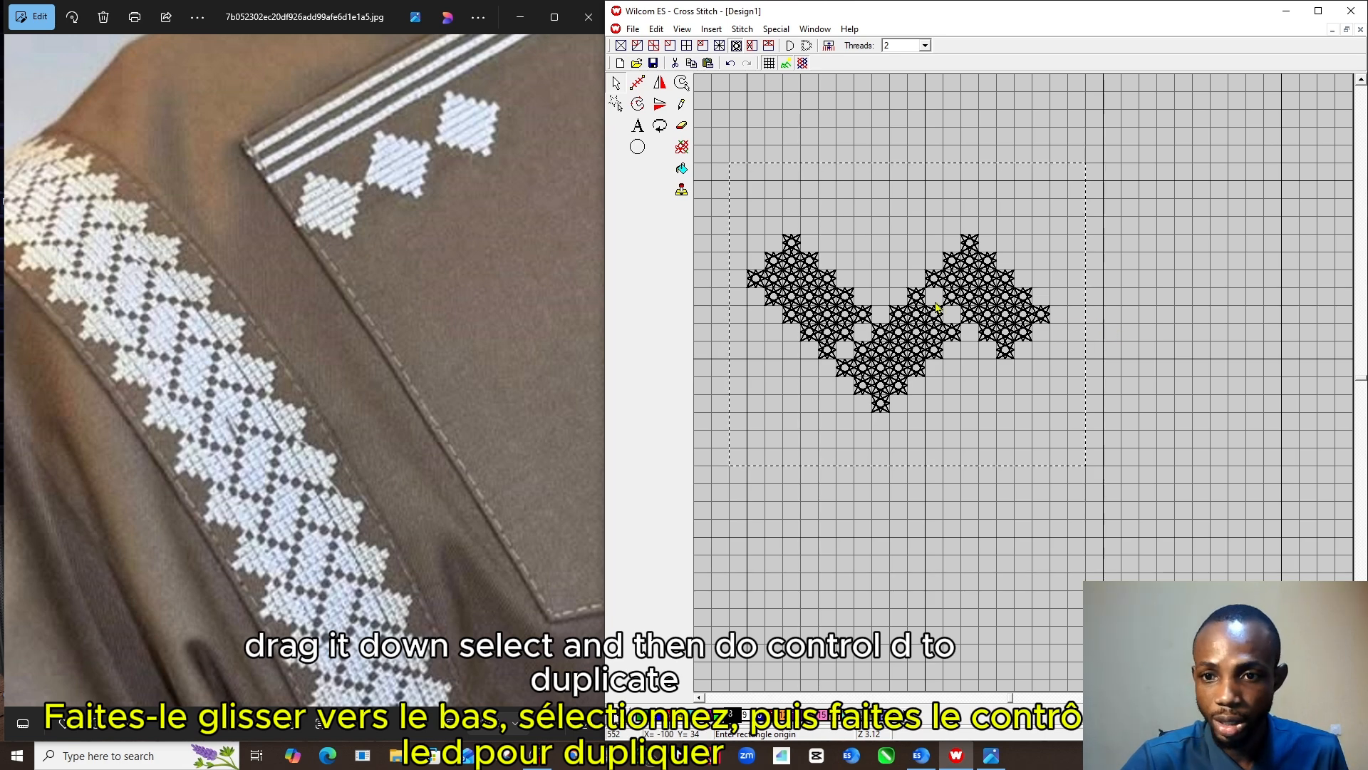
key("ctrl+d")
left_click_drag(937, 300, 933, 406)
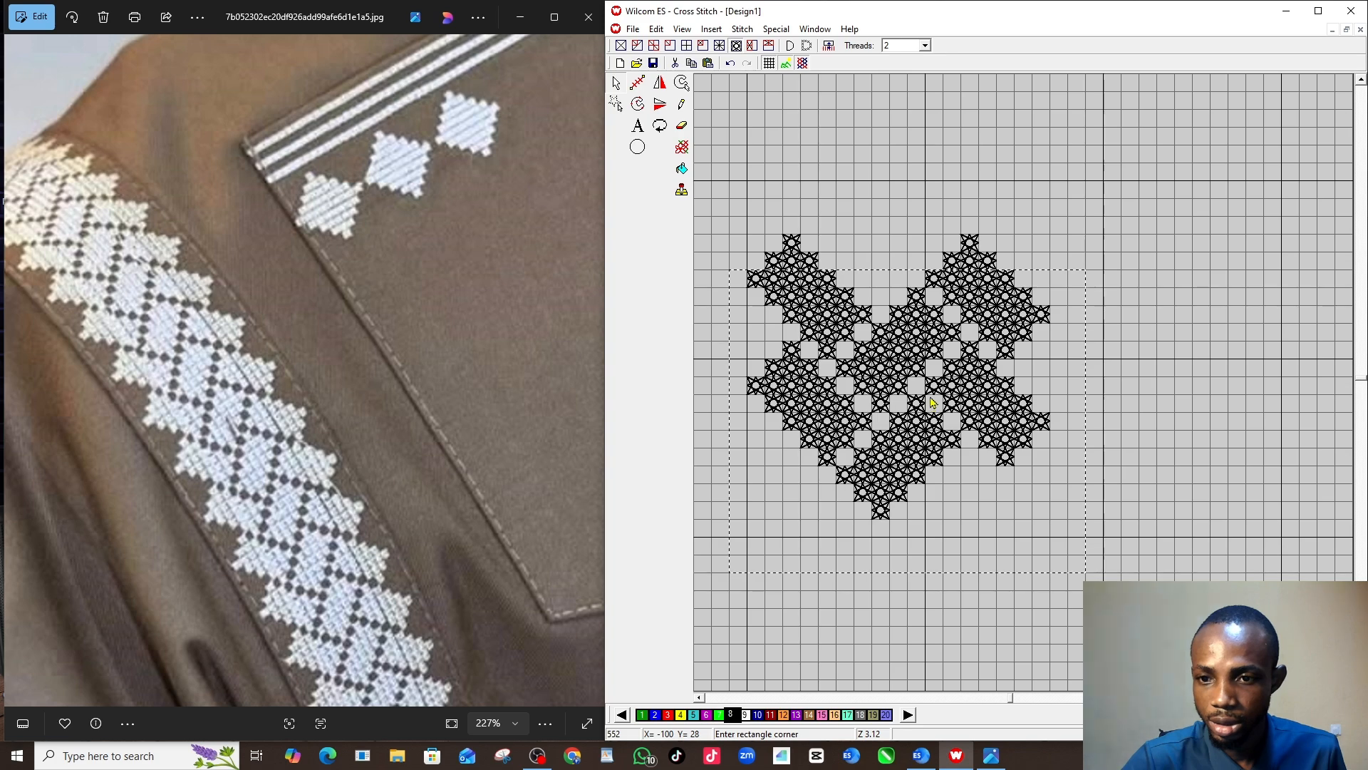
- Select both zigzag rows, duplicate them, and align the copy directly beneath to make a column of four rows
left_click(816, 169)
left_click_drag(712, 181, 1103, 554)
left_click_drag(897, 419, 942, 338)
key("ctrl+v")
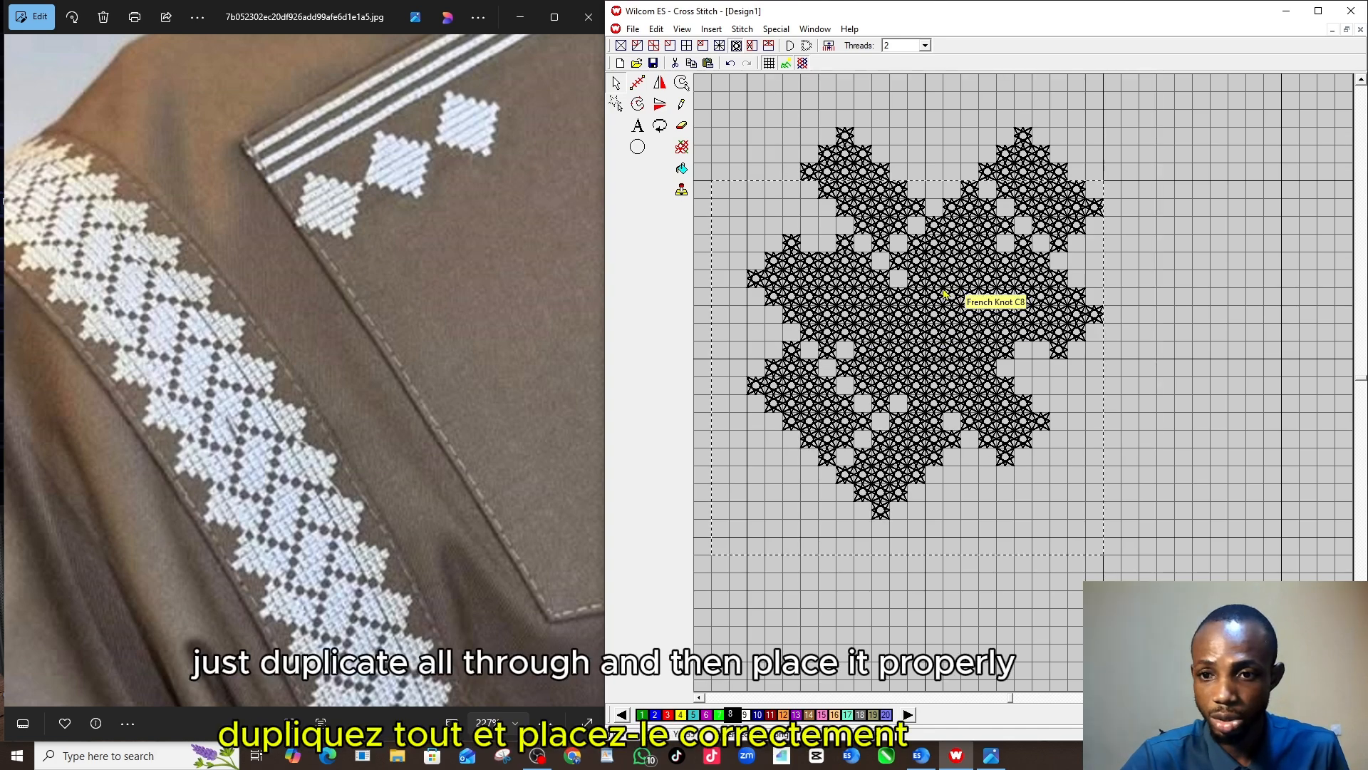
left_click_drag(859, 411, 911, 516)
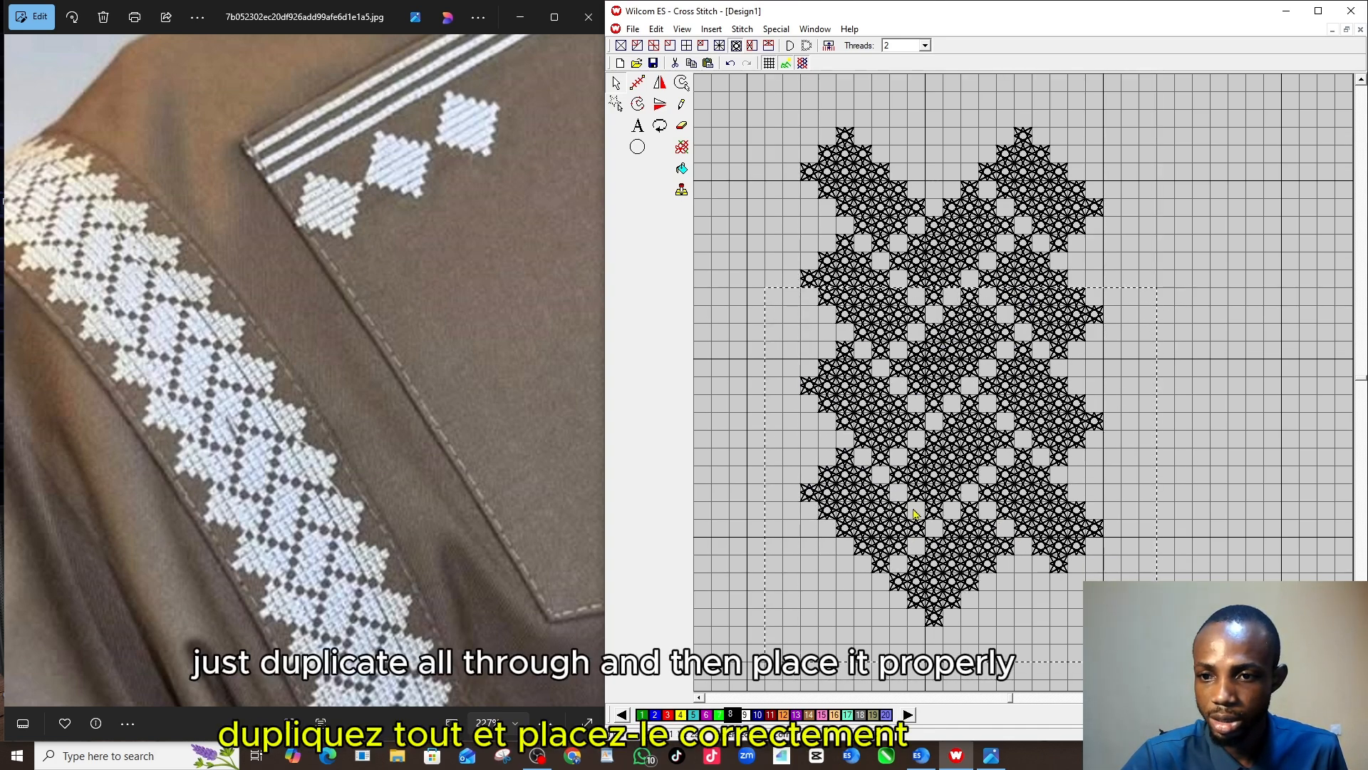
left_click(1177, 351)
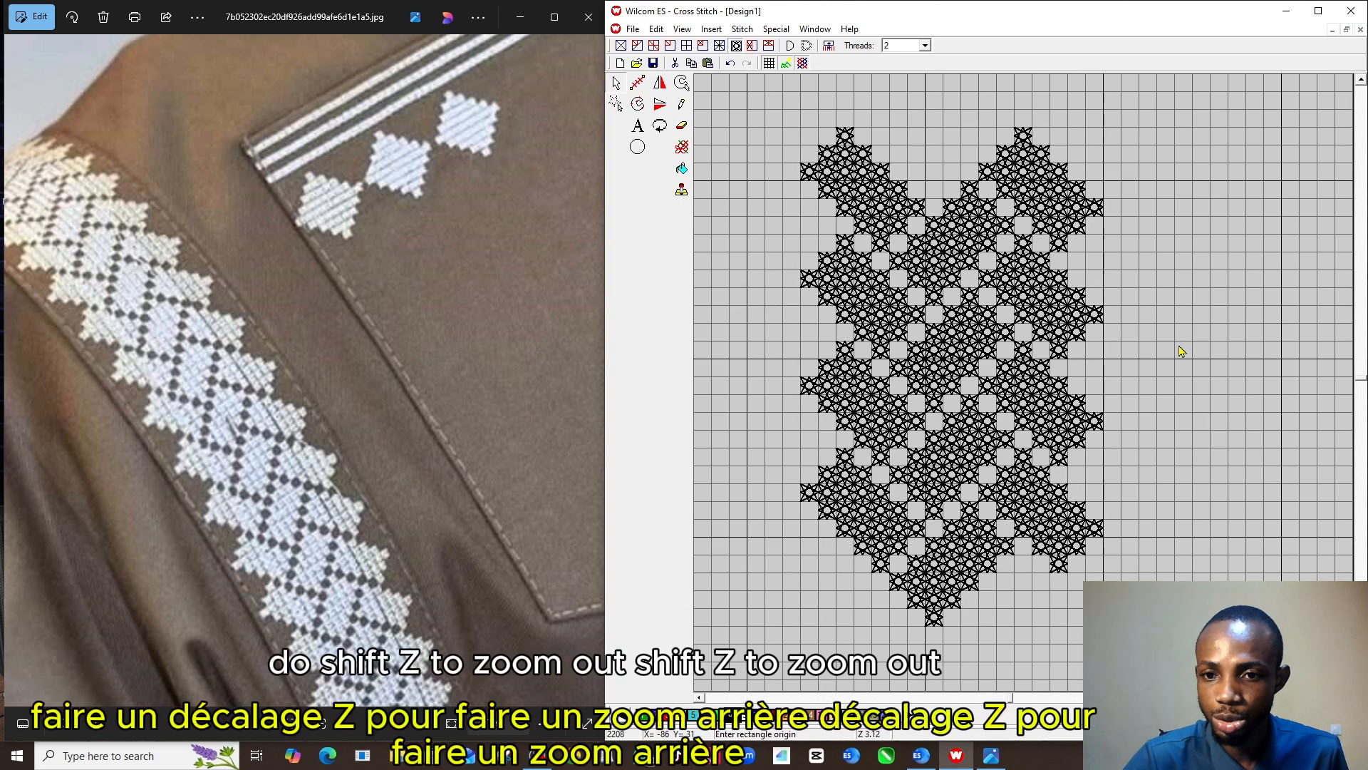
- Move the four-row column up the grid, duplicate it, and join the copy to its lower end to make eight rows
key("shift+z")
key("shift+z")
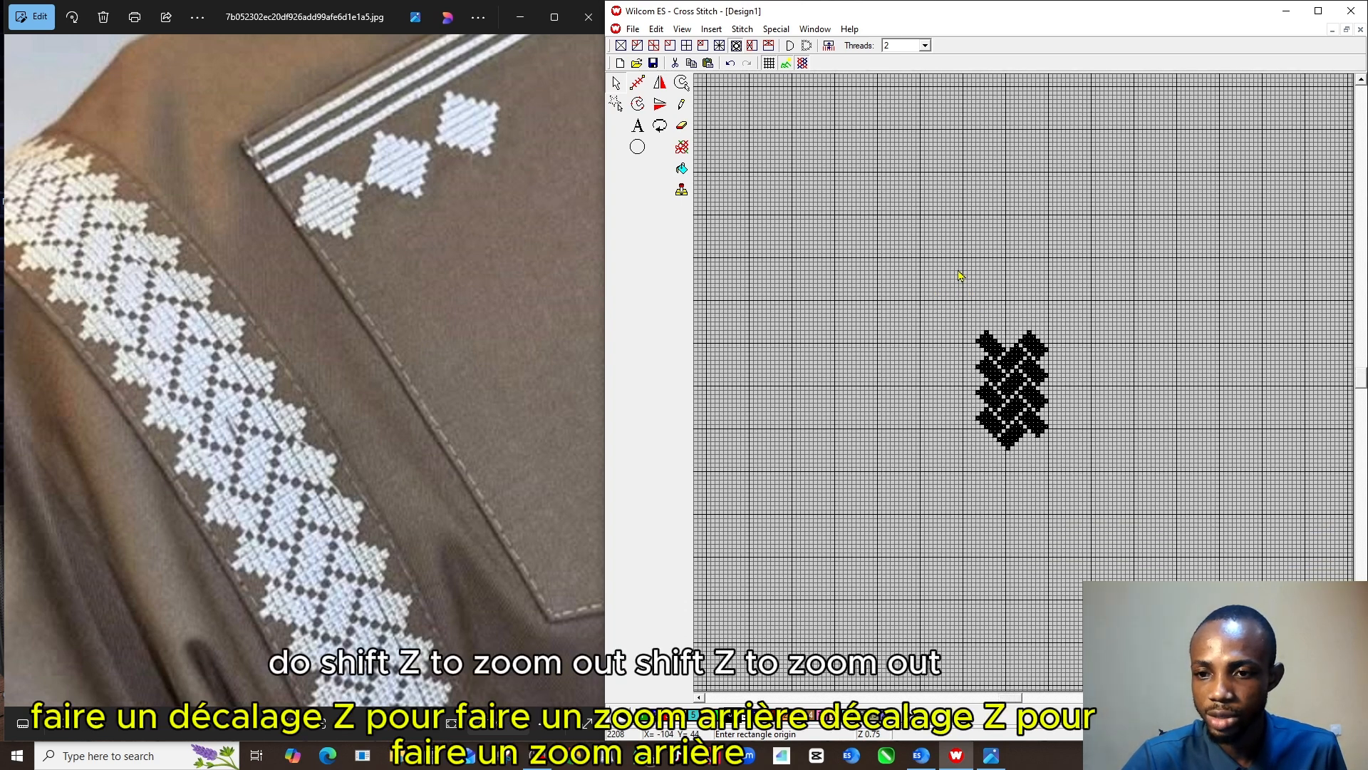
left_click_drag(1012, 396, 868, 165)
key("ctrl+d")
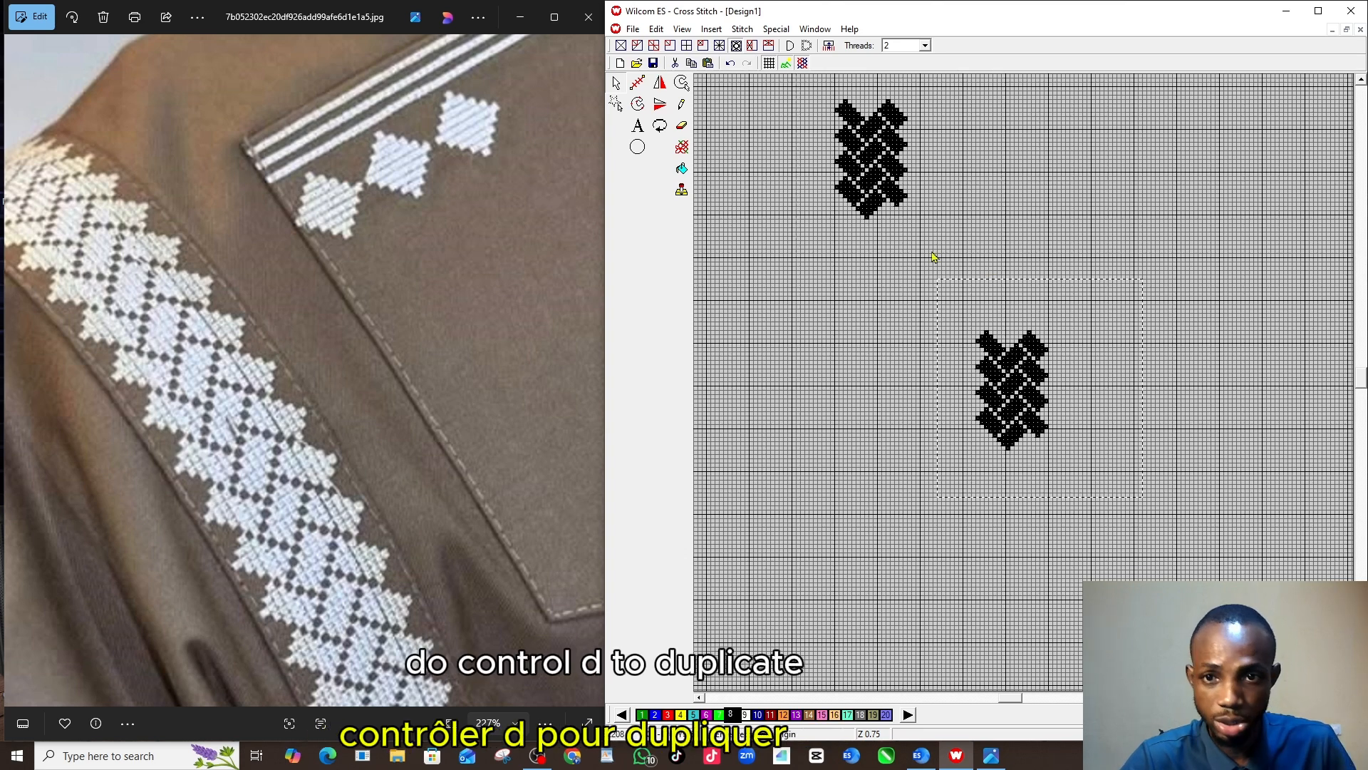
left_click_drag(1079, 383, 938, 255)
left_click(1050, 421)
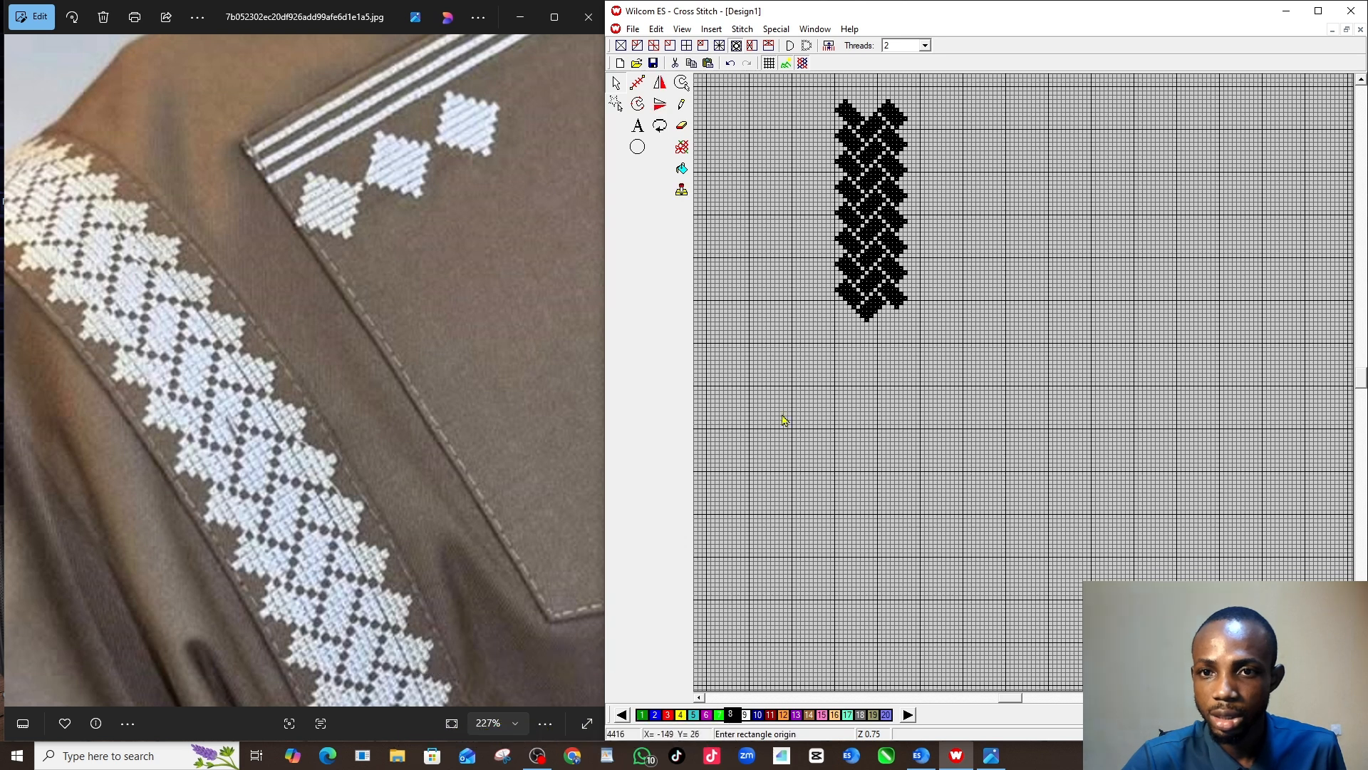
- Select the eight-row strip, duplicate it, and interlock the copy with the strip's lower end
key("ctrl+a")
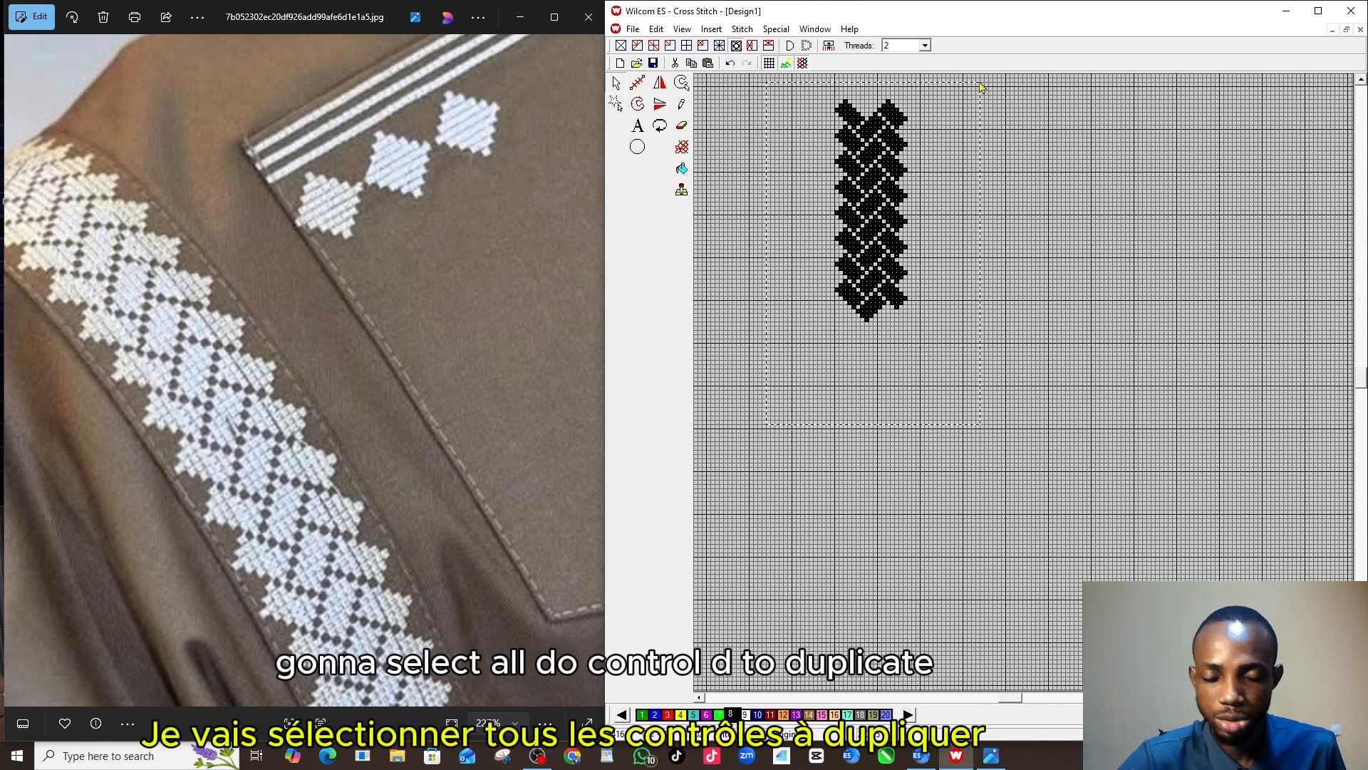
key("ctrl+d")
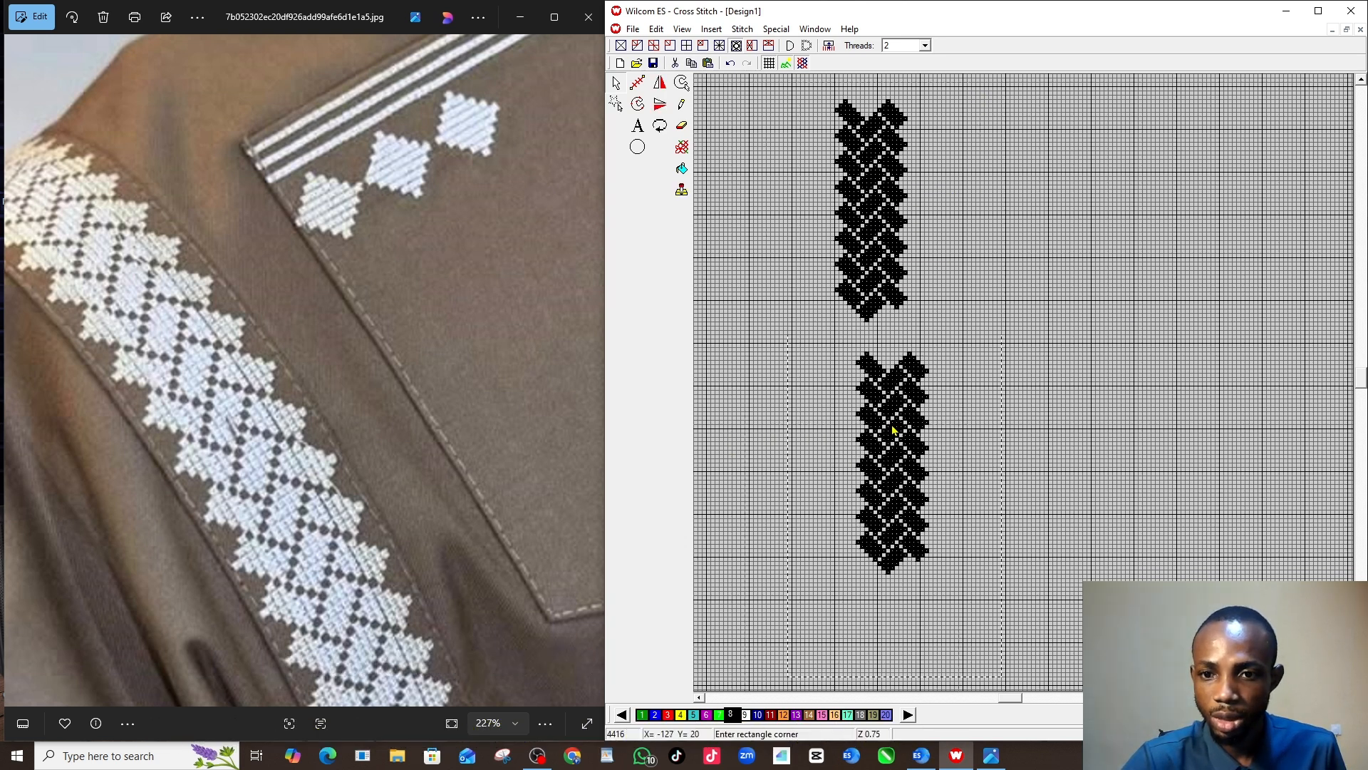
left_click_drag(890, 438, 871, 399)
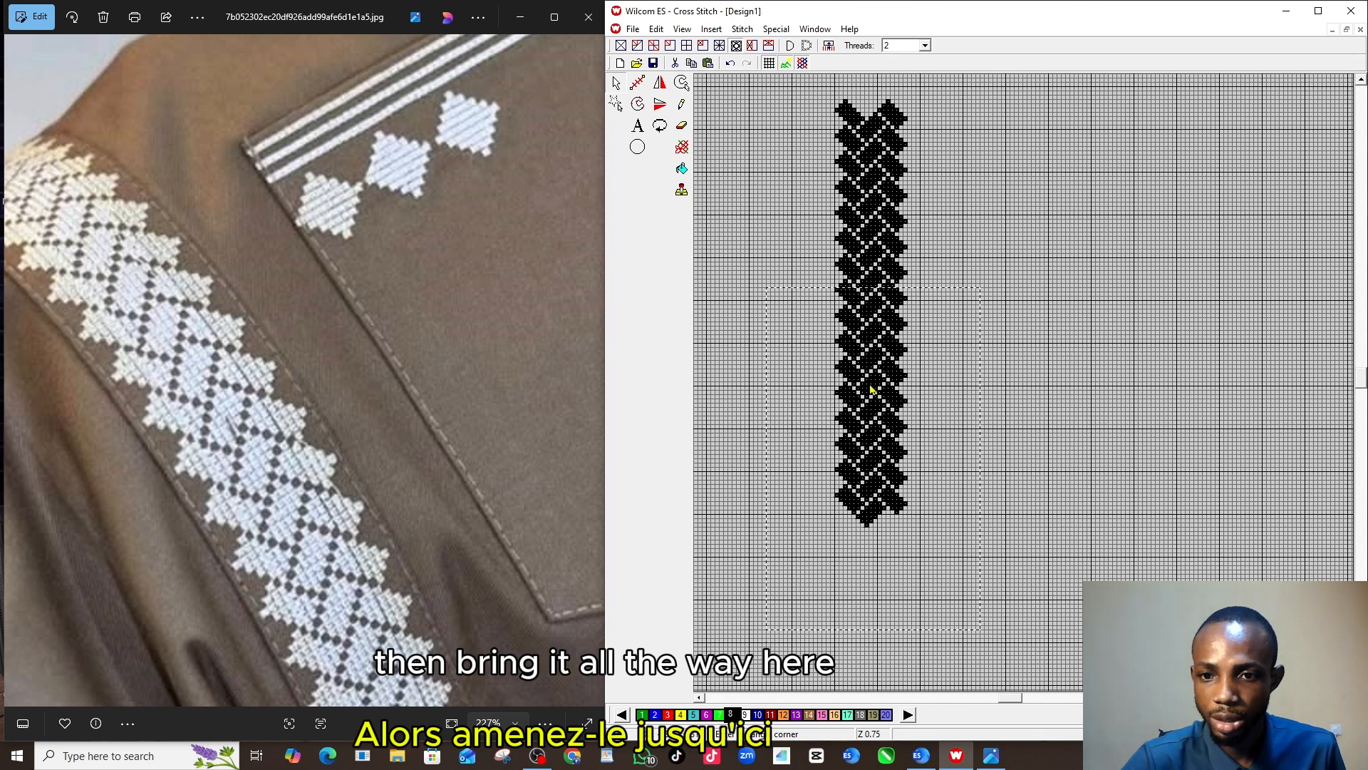
- Select the entire lengthened strip, duplicate it again, and attach the copy below so the pattern continues without a break
left_click(788, 92)
left_click_drag(788, 92, 1015, 568)
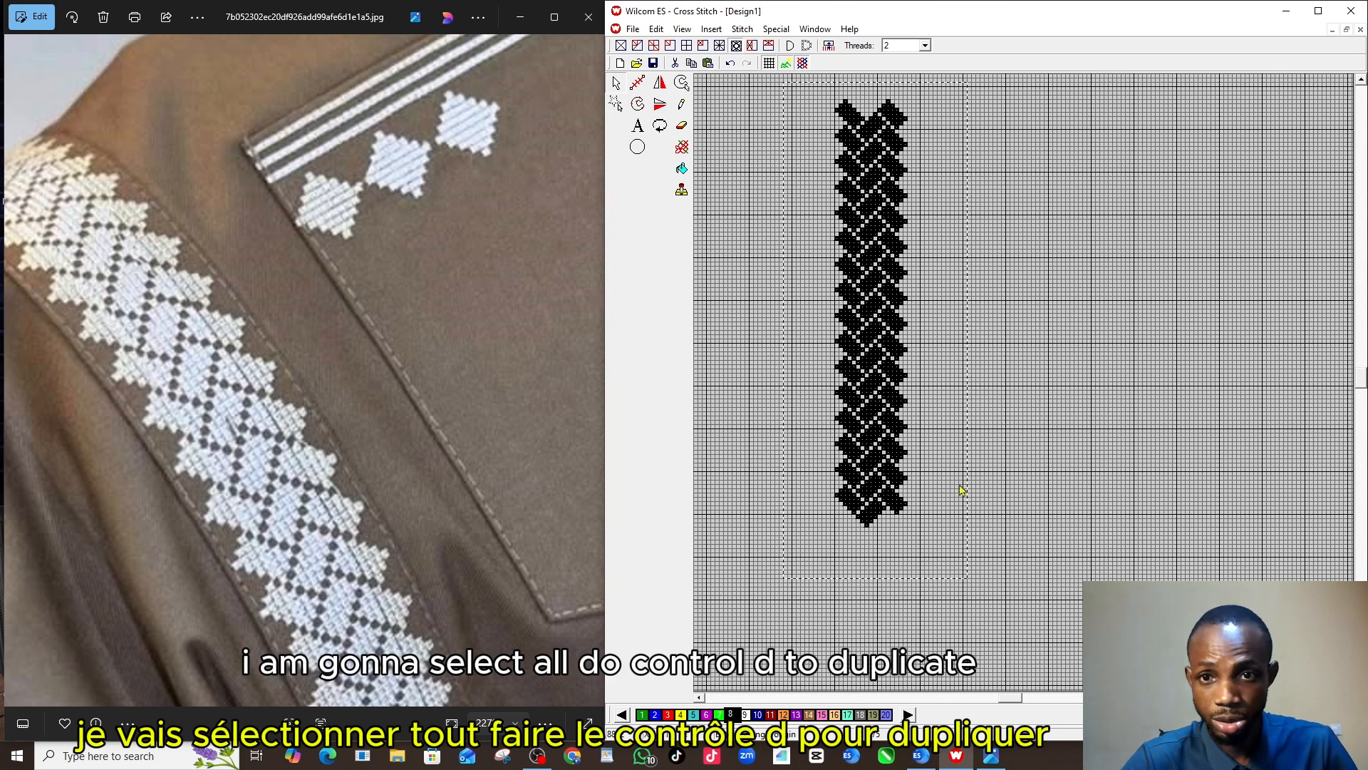
left_click(856, 558)
mouse_move(856, 558)
left_mouse_down()
mouse_move(858, 599)
mouse_move(868, 556)
left_mouse_up()
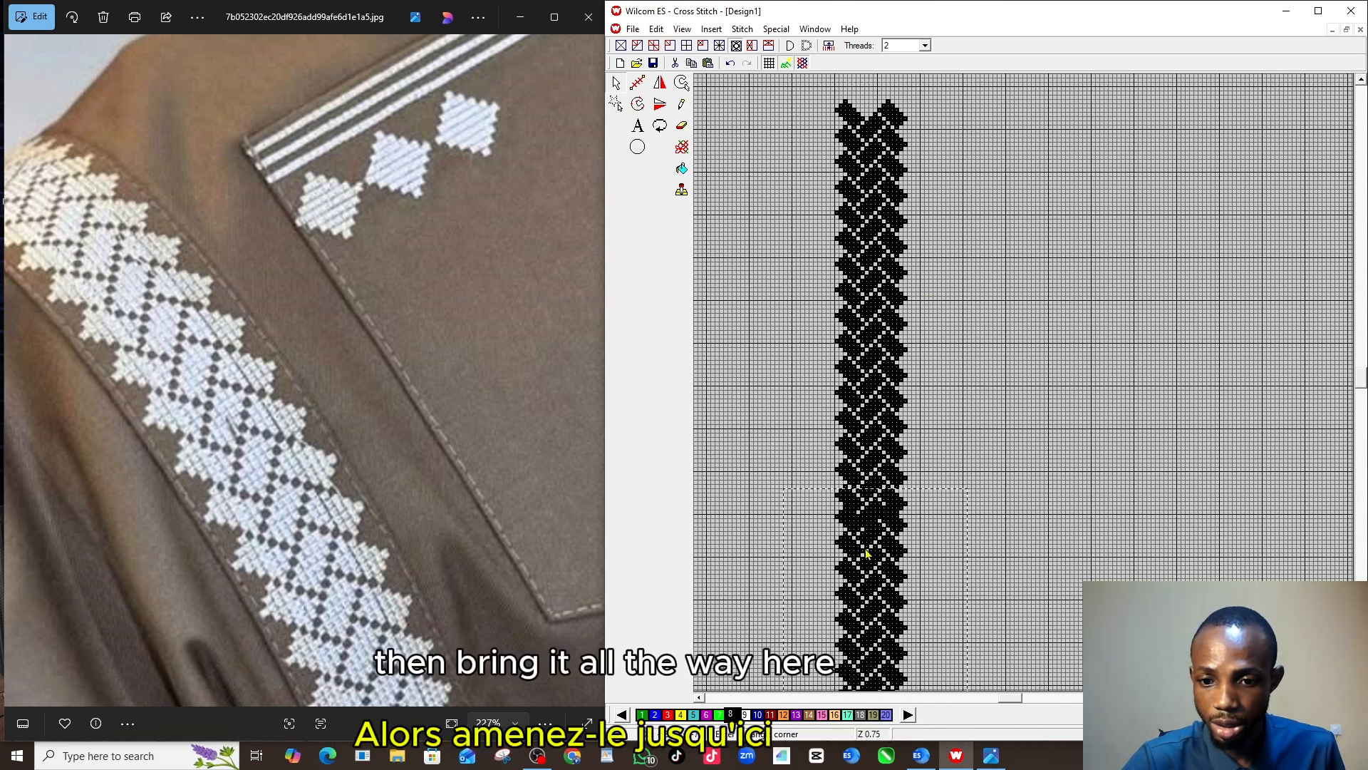
- Show the full strip and the whole kaftan photo to count the pattern repeats along the embroidered band
left_click(1053, 389)
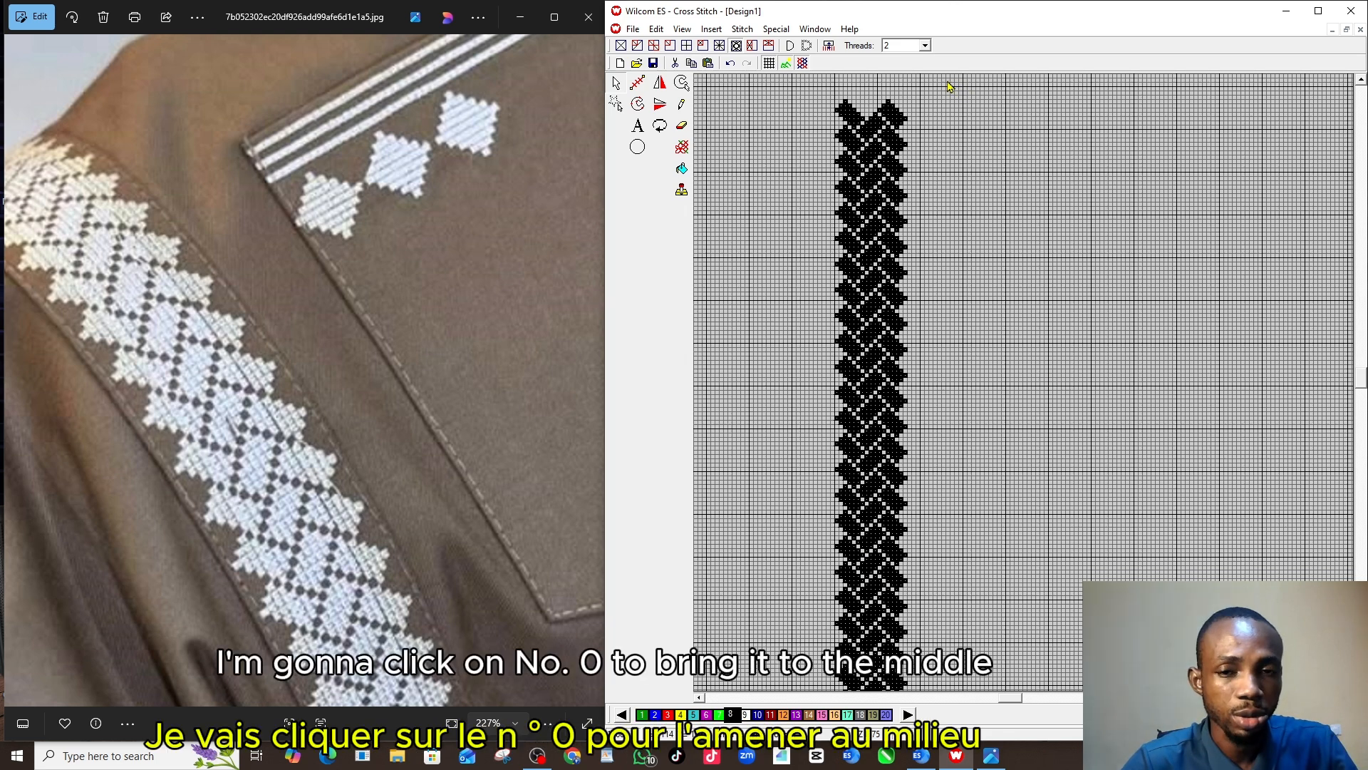
key("0")
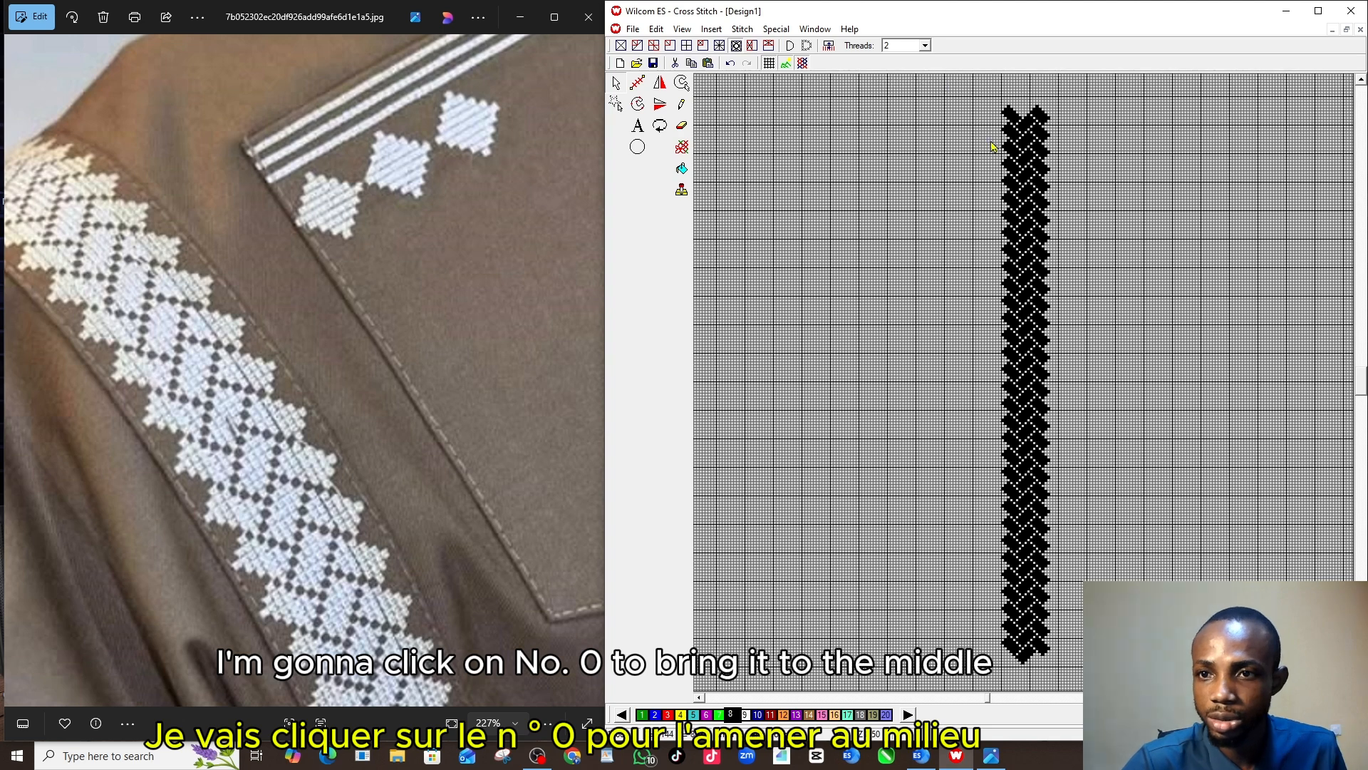
scroll(288, 333, "down", 5)
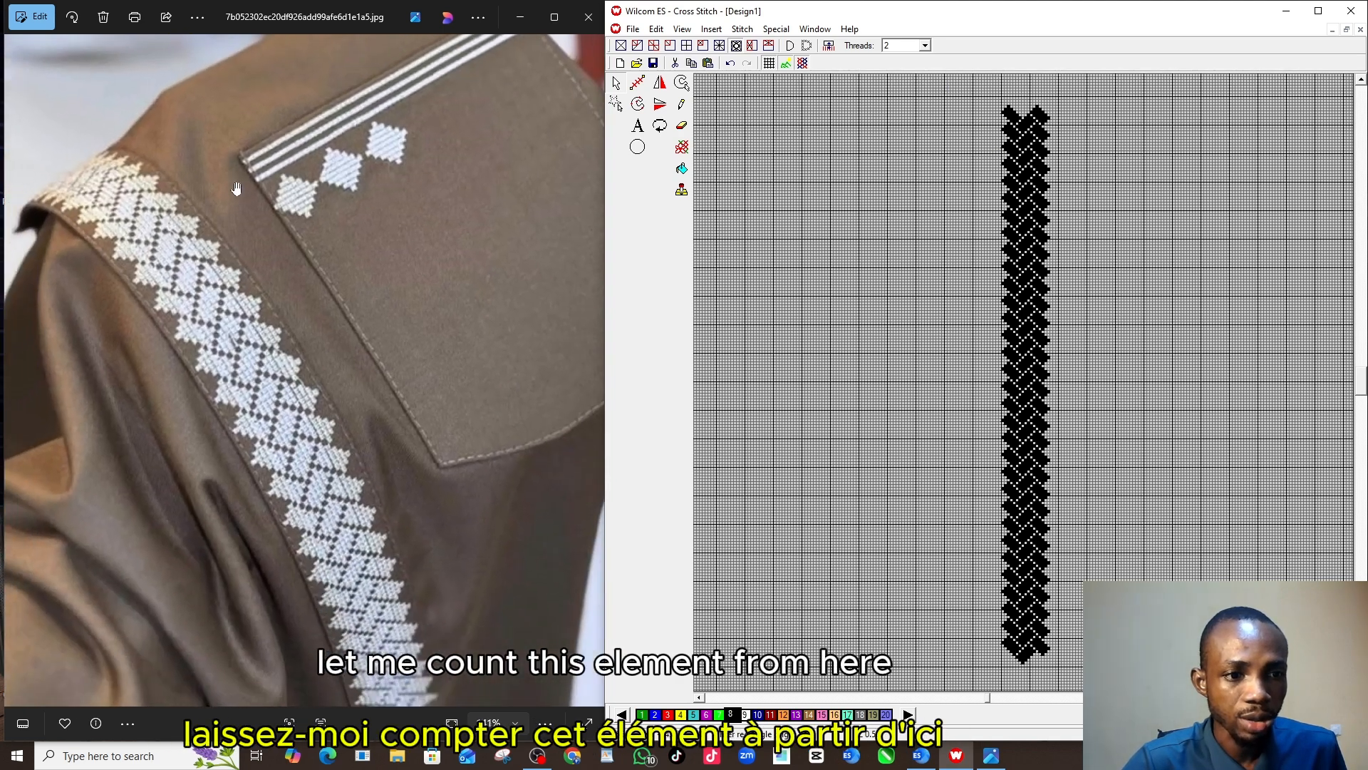
scroll(248, 290, "down", 2)
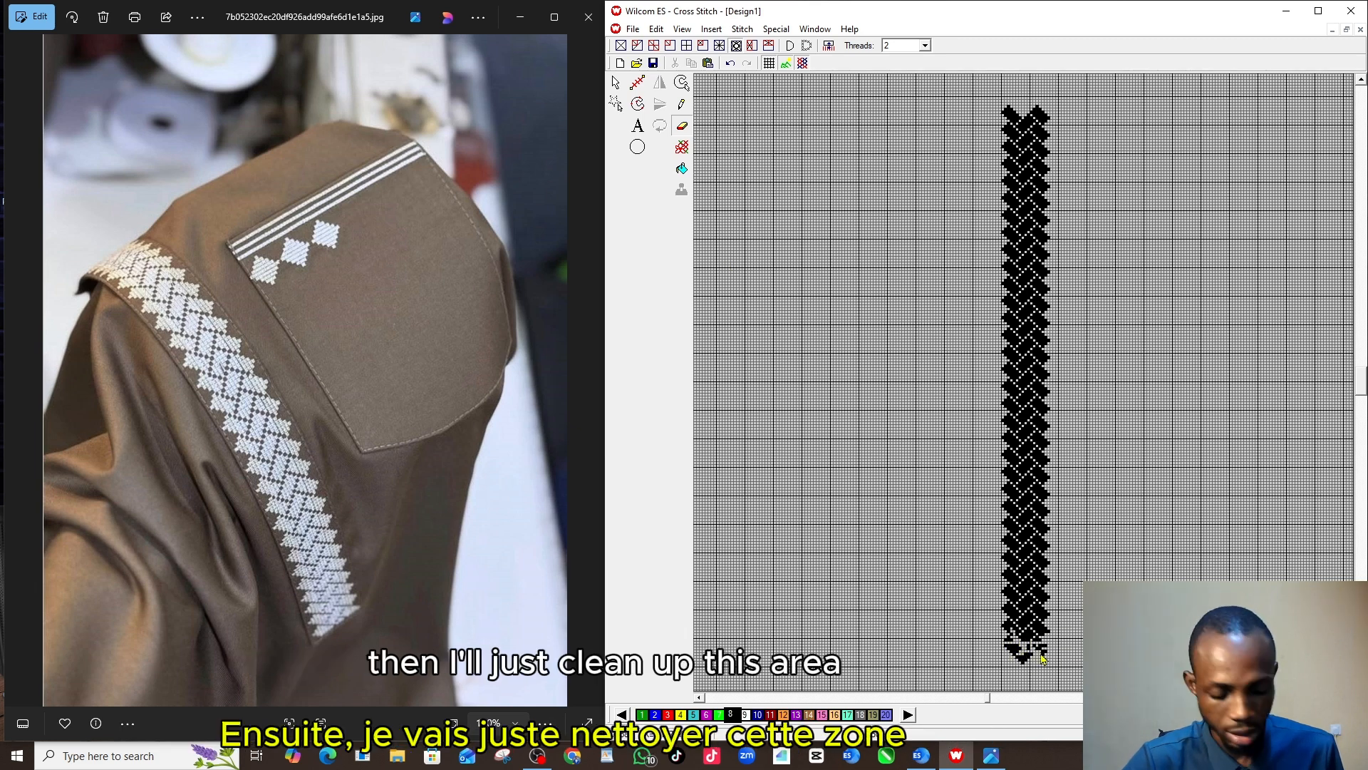
- Erase the stray, broken stitches below the last complete row at the lower end of the long band
key("z")
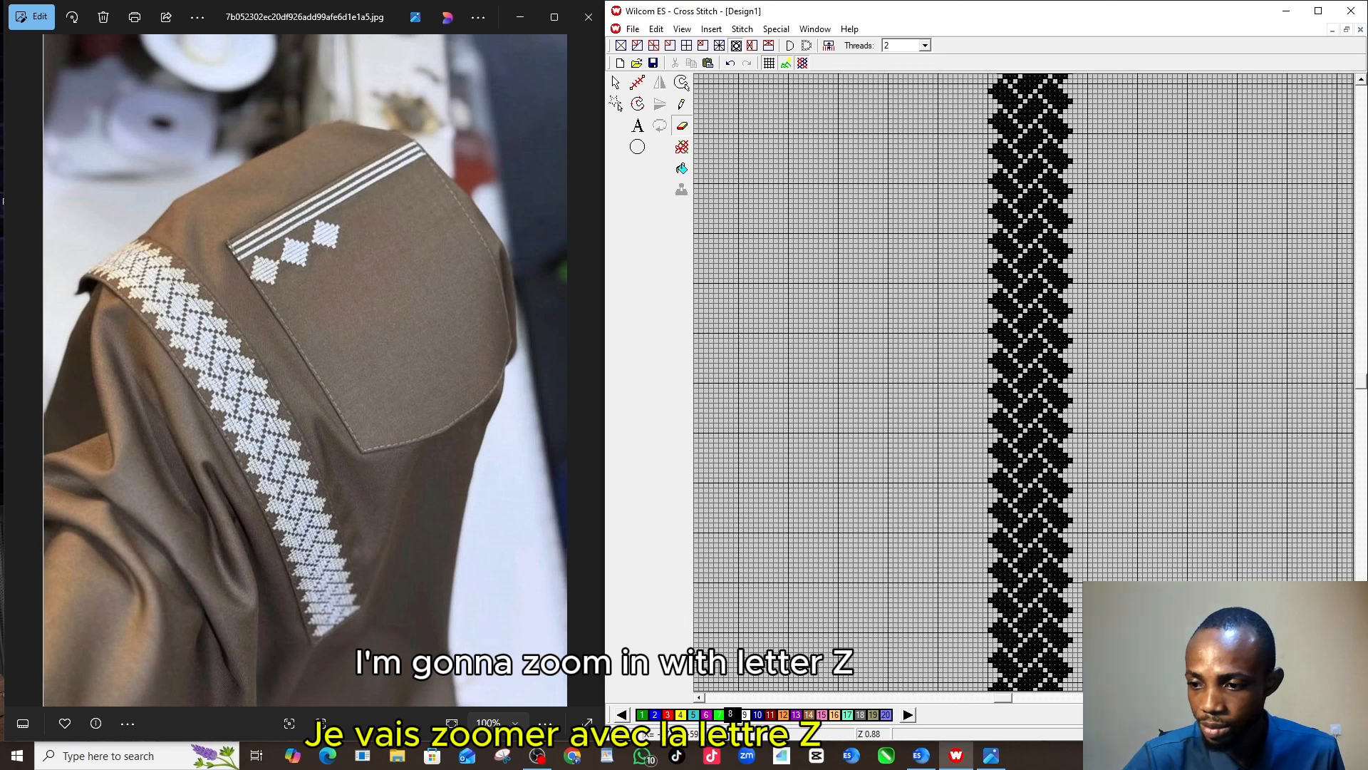
scroll(1022, 381, "down", 3)
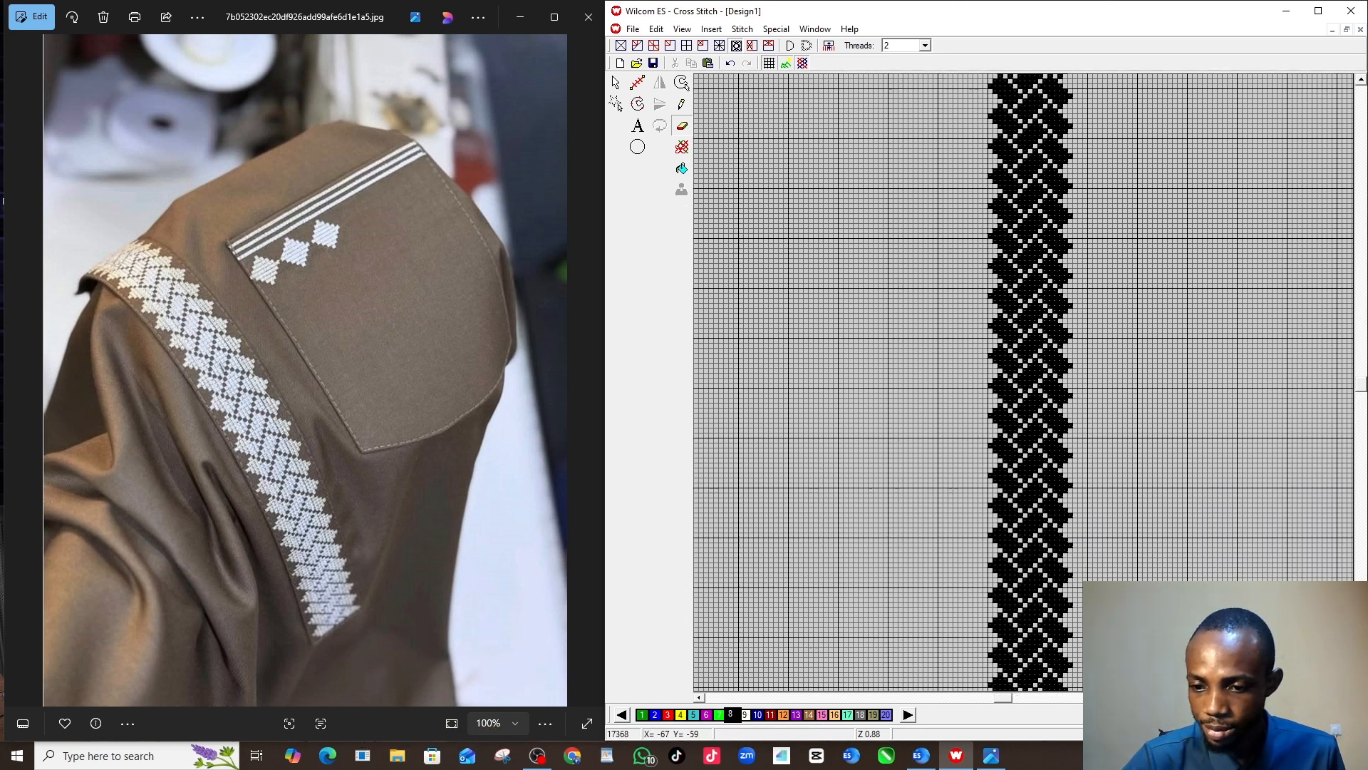
scroll(1022, 381, "down", 3)
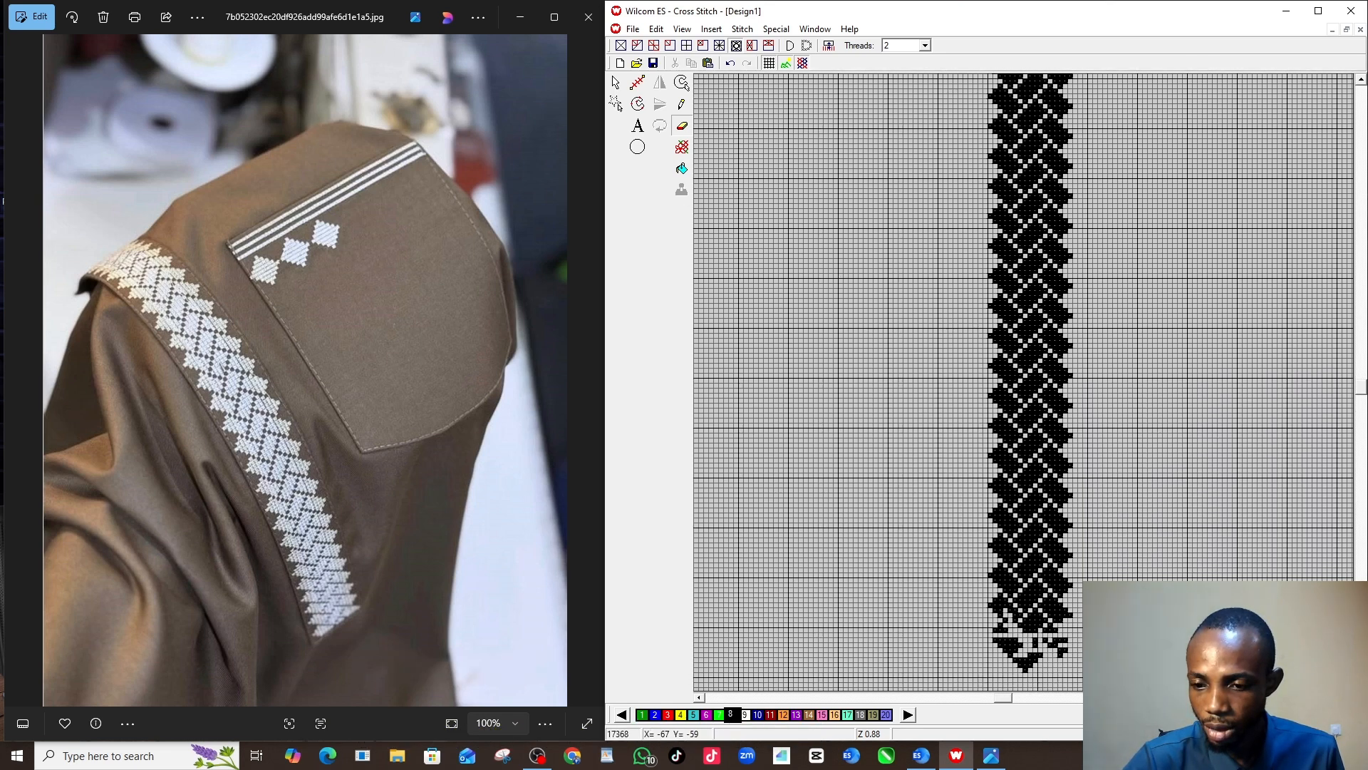
scroll(1023, 381, "down", 3)
key("z")
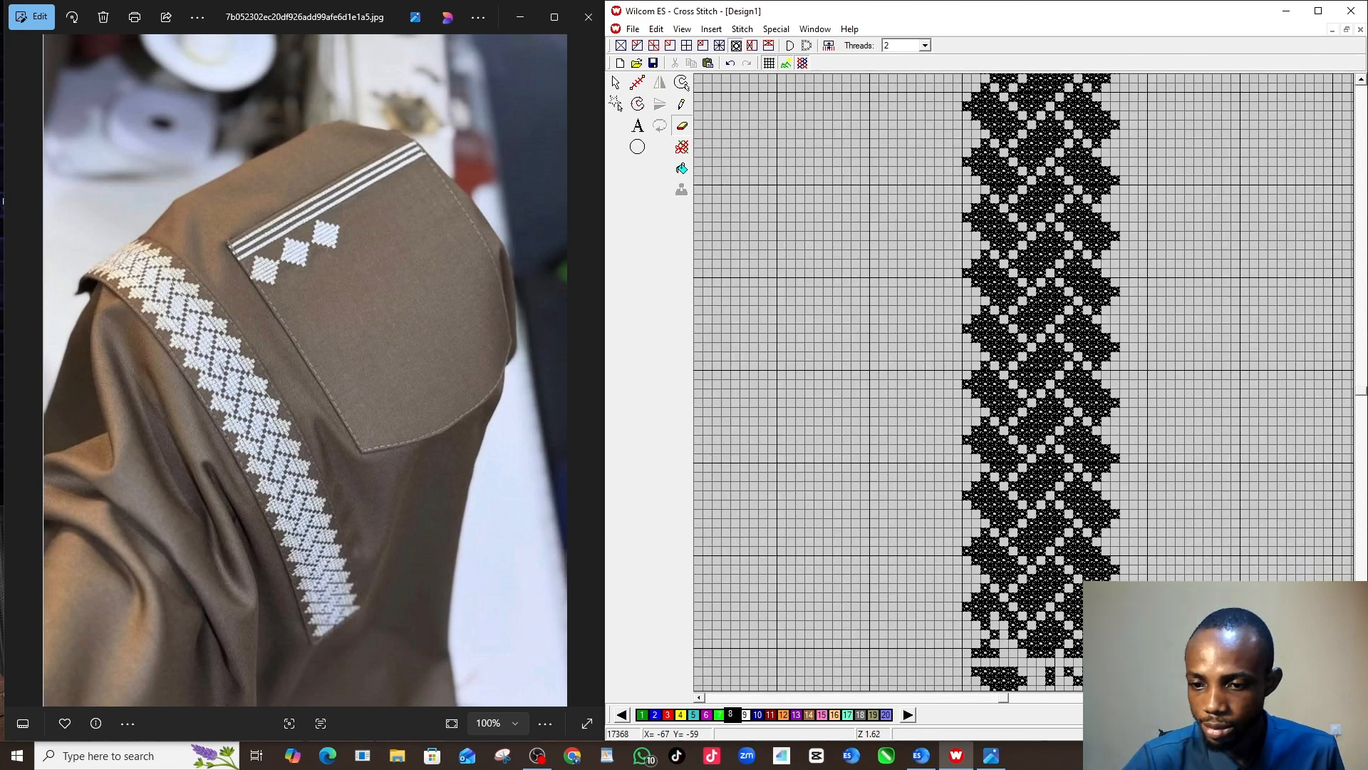
scroll(1022, 381, "down", 5)
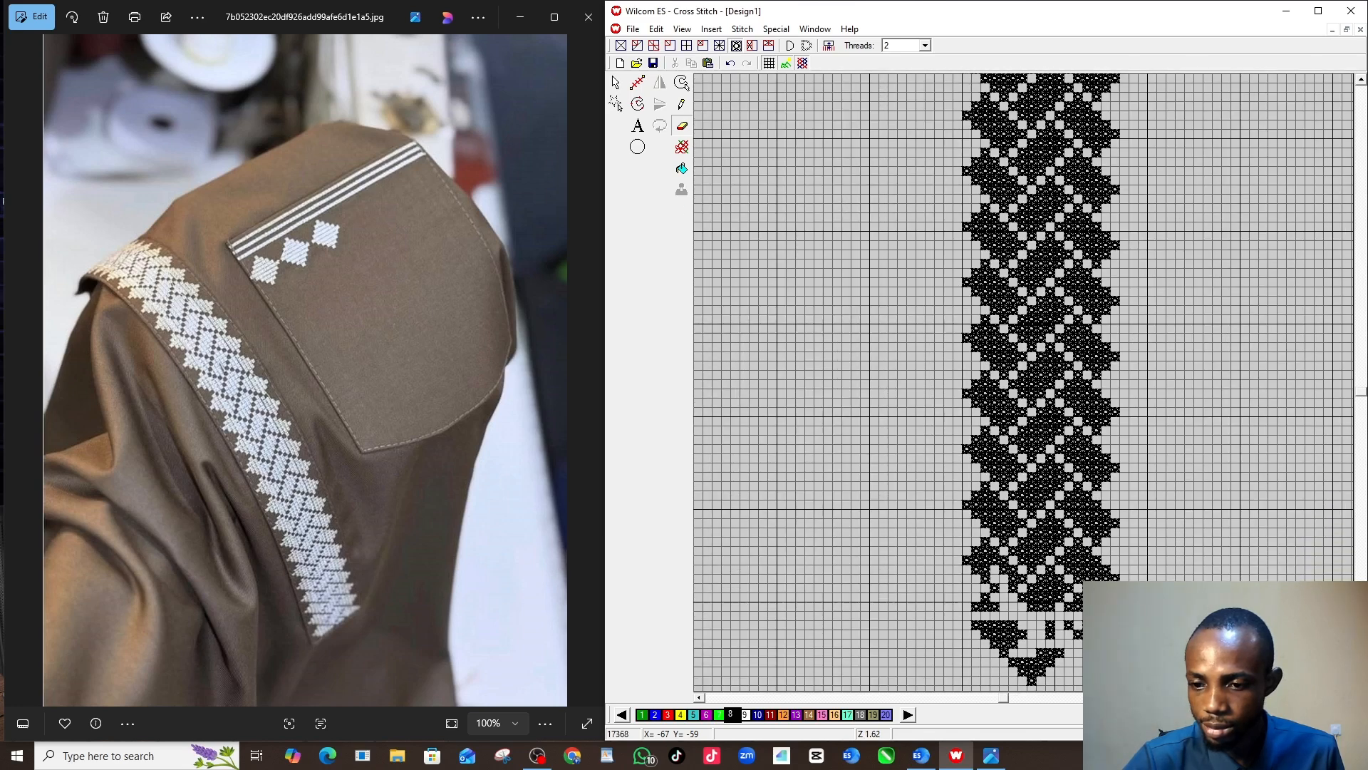
left_click(975, 466)
left_click(985, 455)
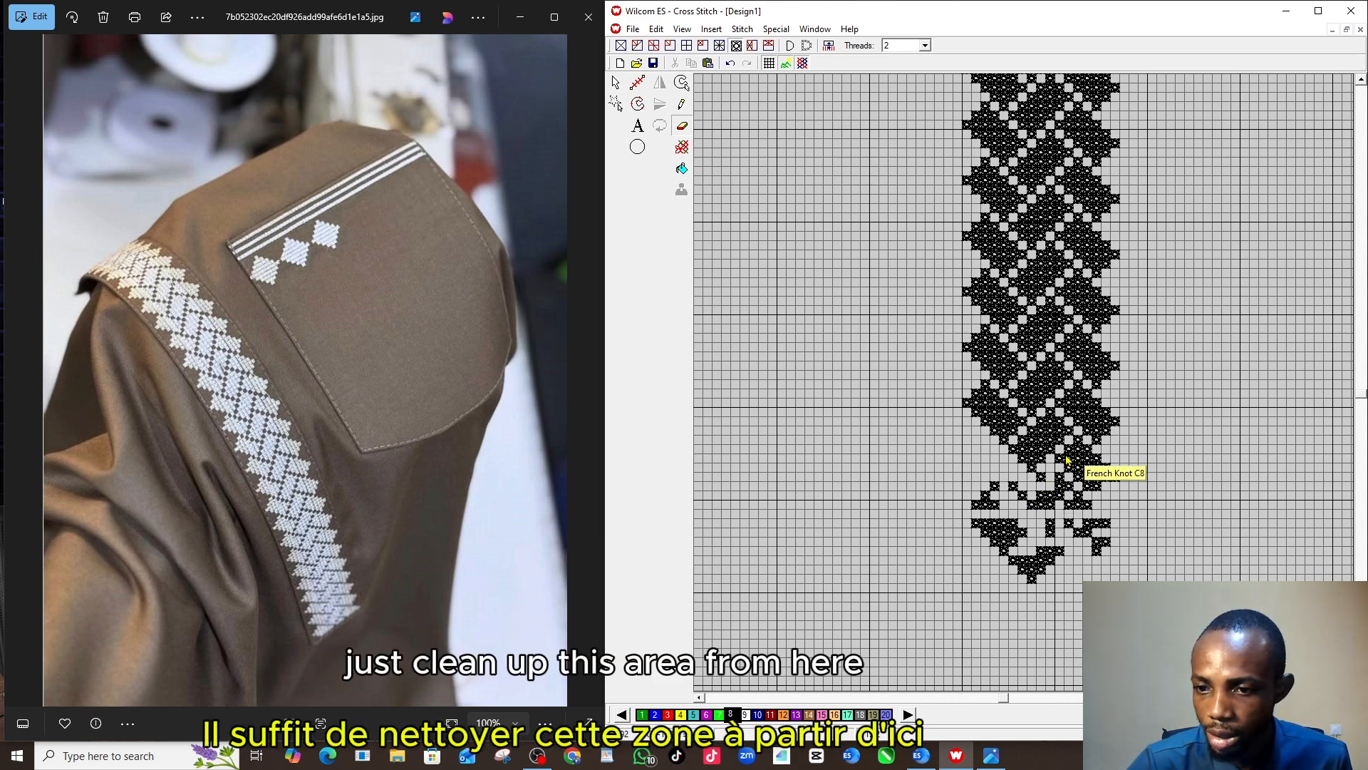
left_click_drag(1077, 447, 1080, 470)
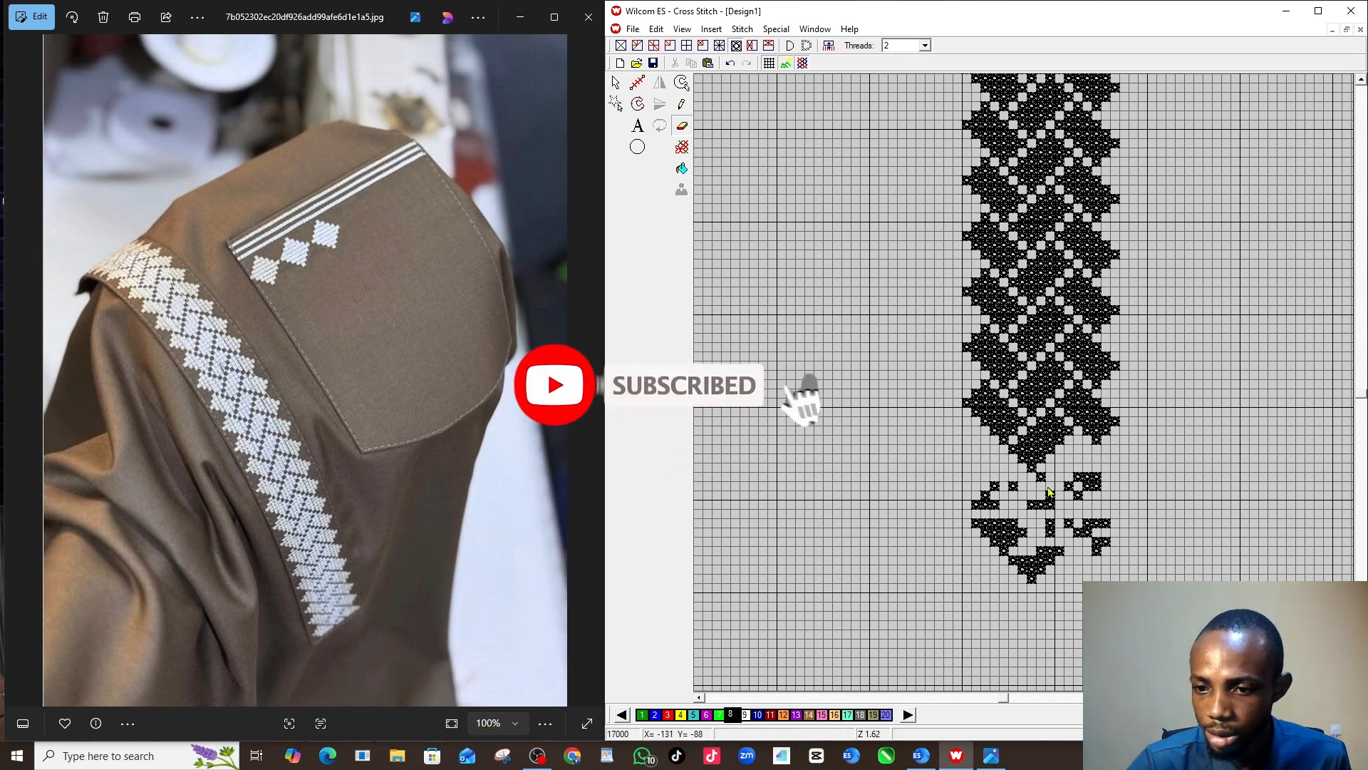
mouse_move(1044, 490)
left_mouse_down()
mouse_move(973, 531)
mouse_move(1070, 573)
mouse_move(1026, 570)
mouse_move(1004, 548)
mouse_move(1113, 547)
mouse_move(1075, 505)
mouse_move(1077, 485)
mouse_move(1048, 510)
mouse_move(1096, 556)
left_mouse_up()
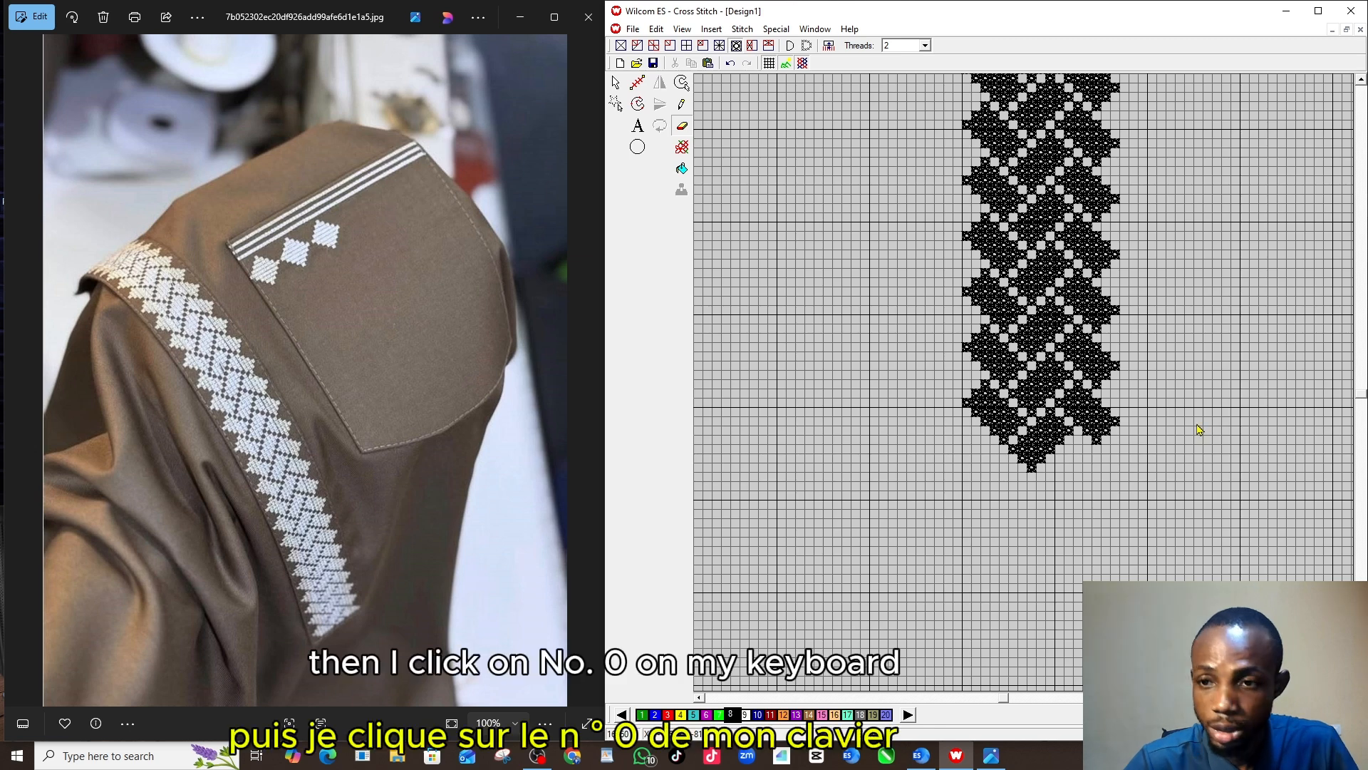
key("0")
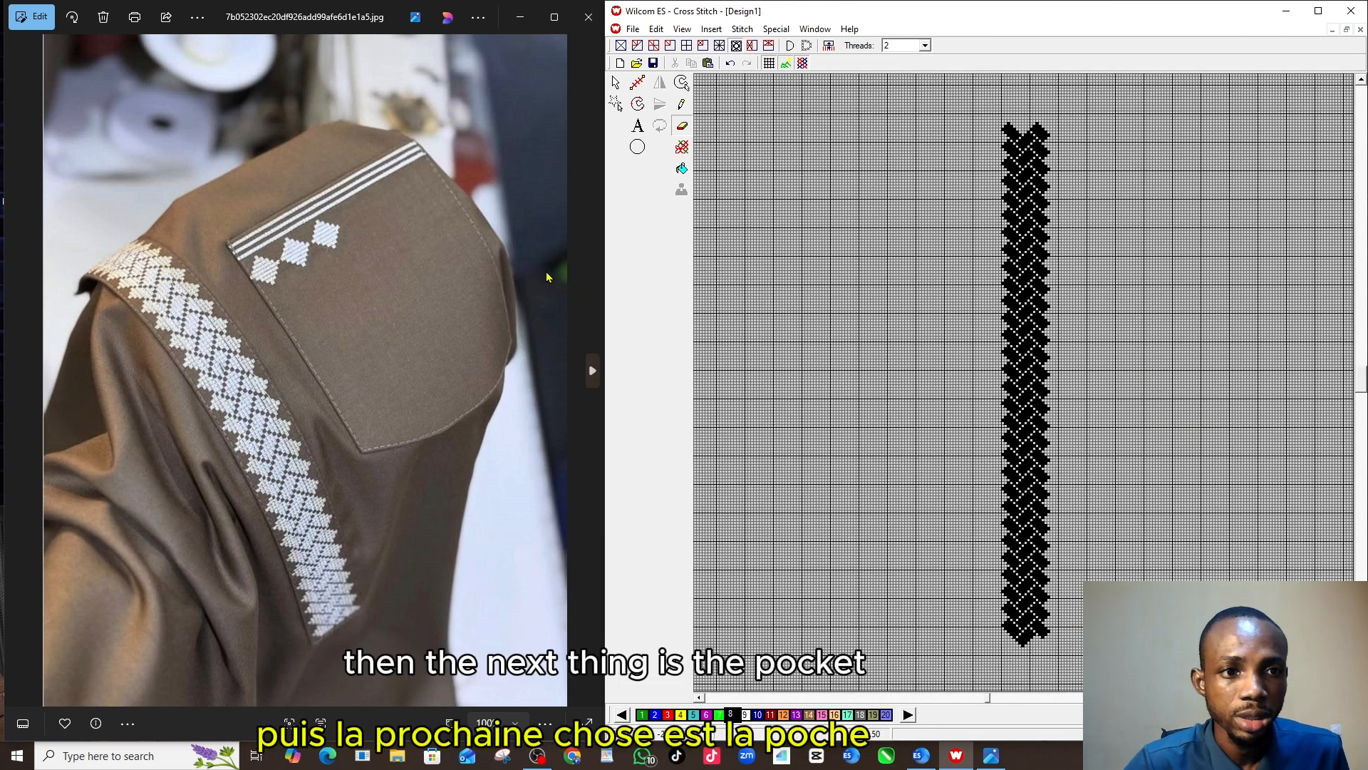
- On the empty grid beside the band, pencil centred French Knot rows of one, three and five stitches, widening upward, for the pocket diamond
scroll(368, 264, "up", 5)
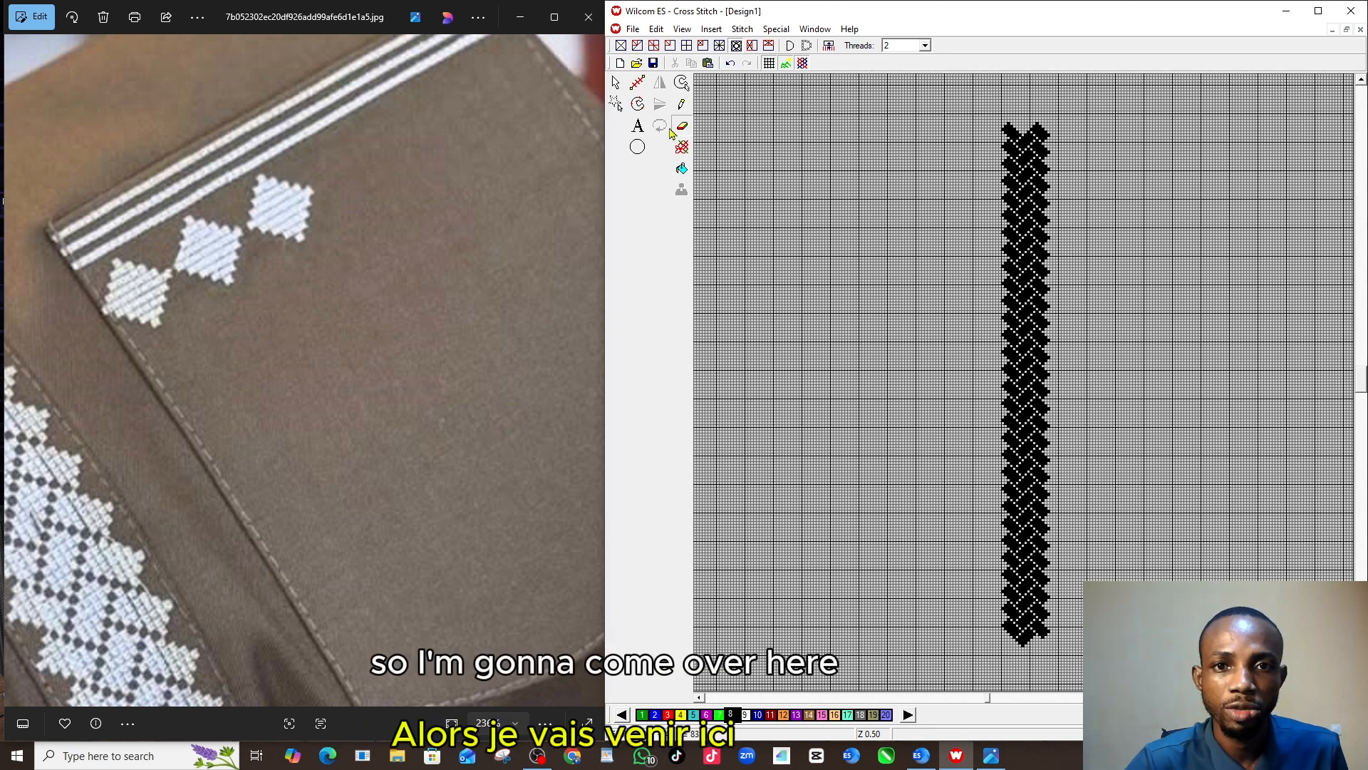
left_click(682, 106)
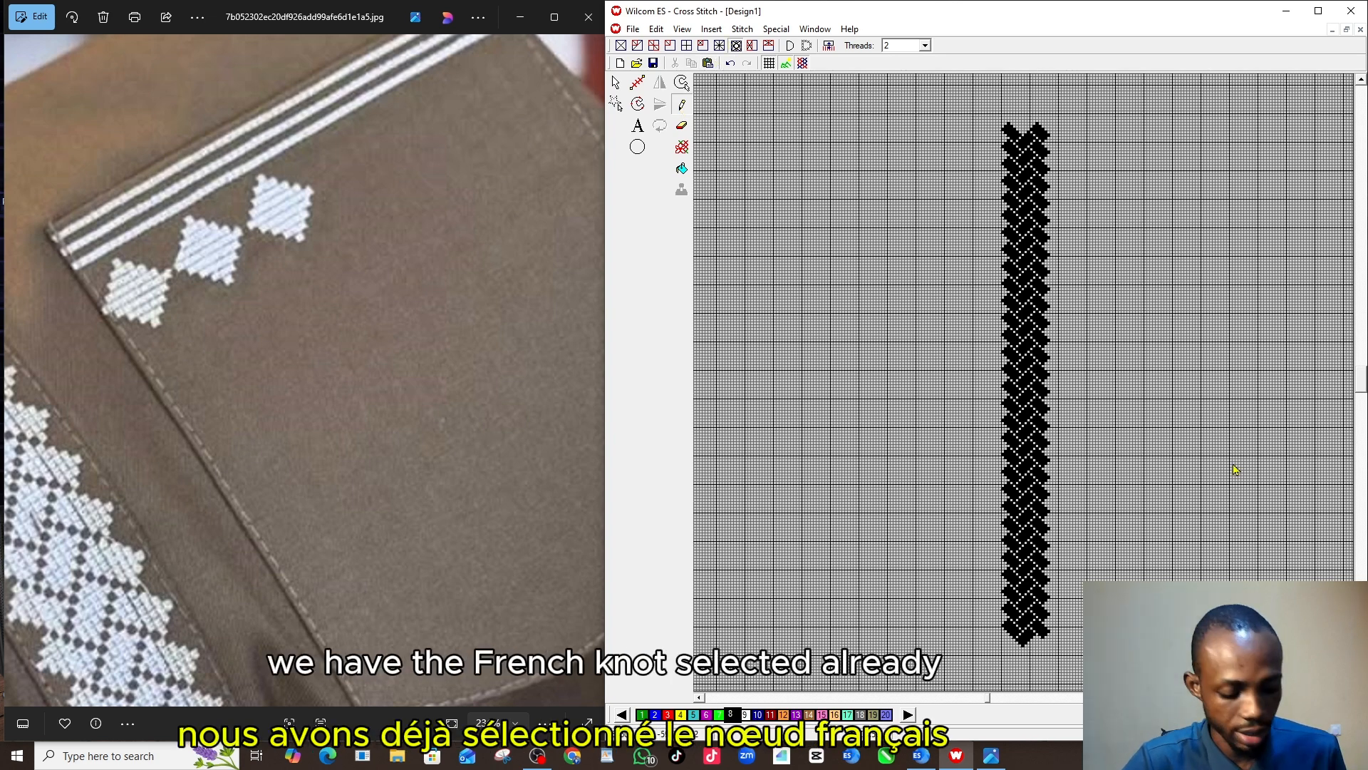
key("z")
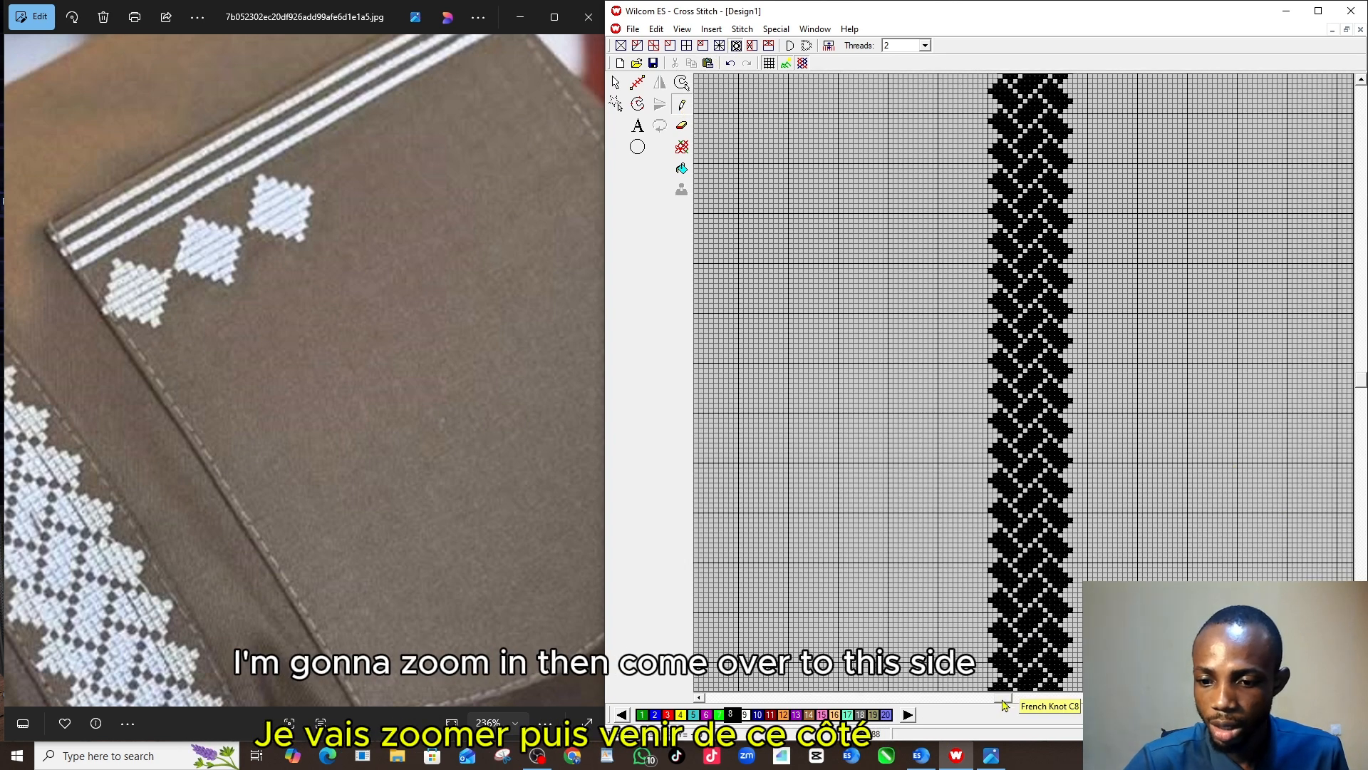
left_click_drag(1003, 702, 1014, 705)
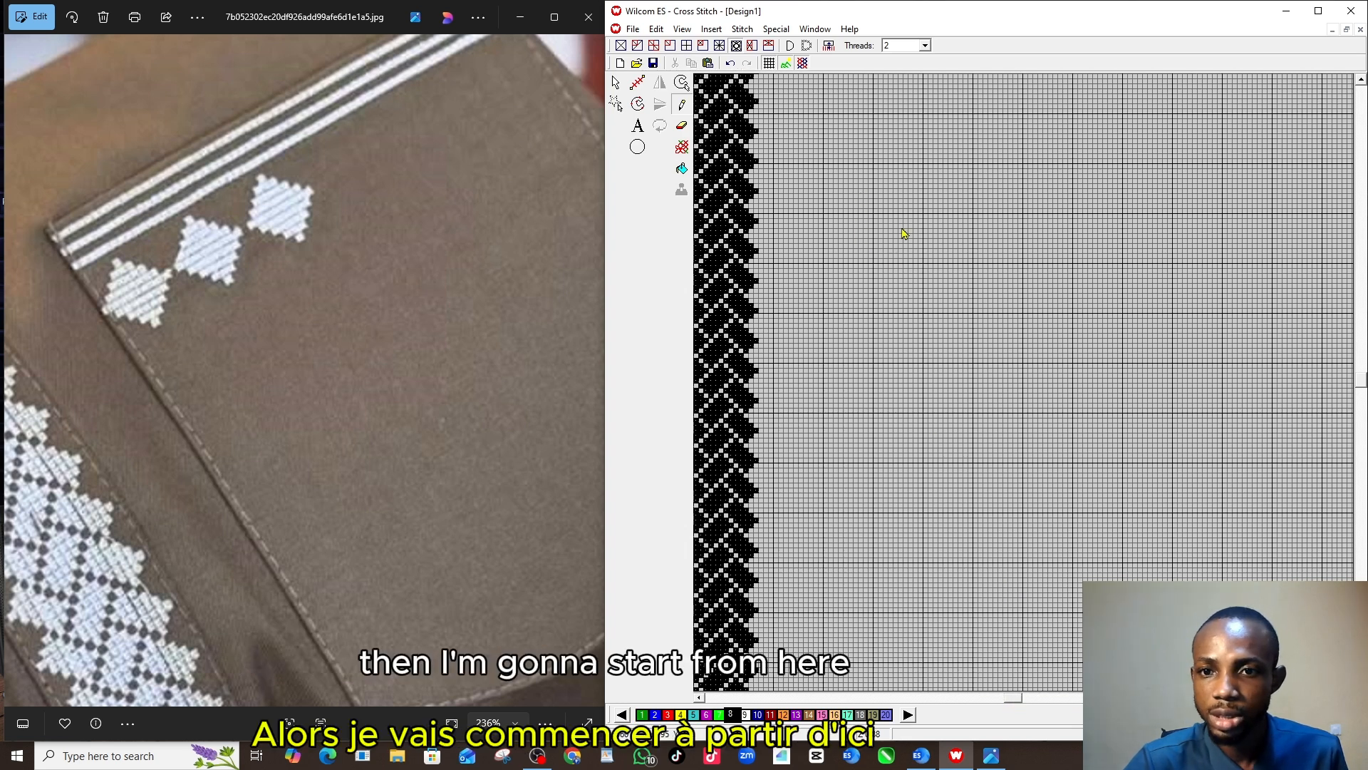
key("z")
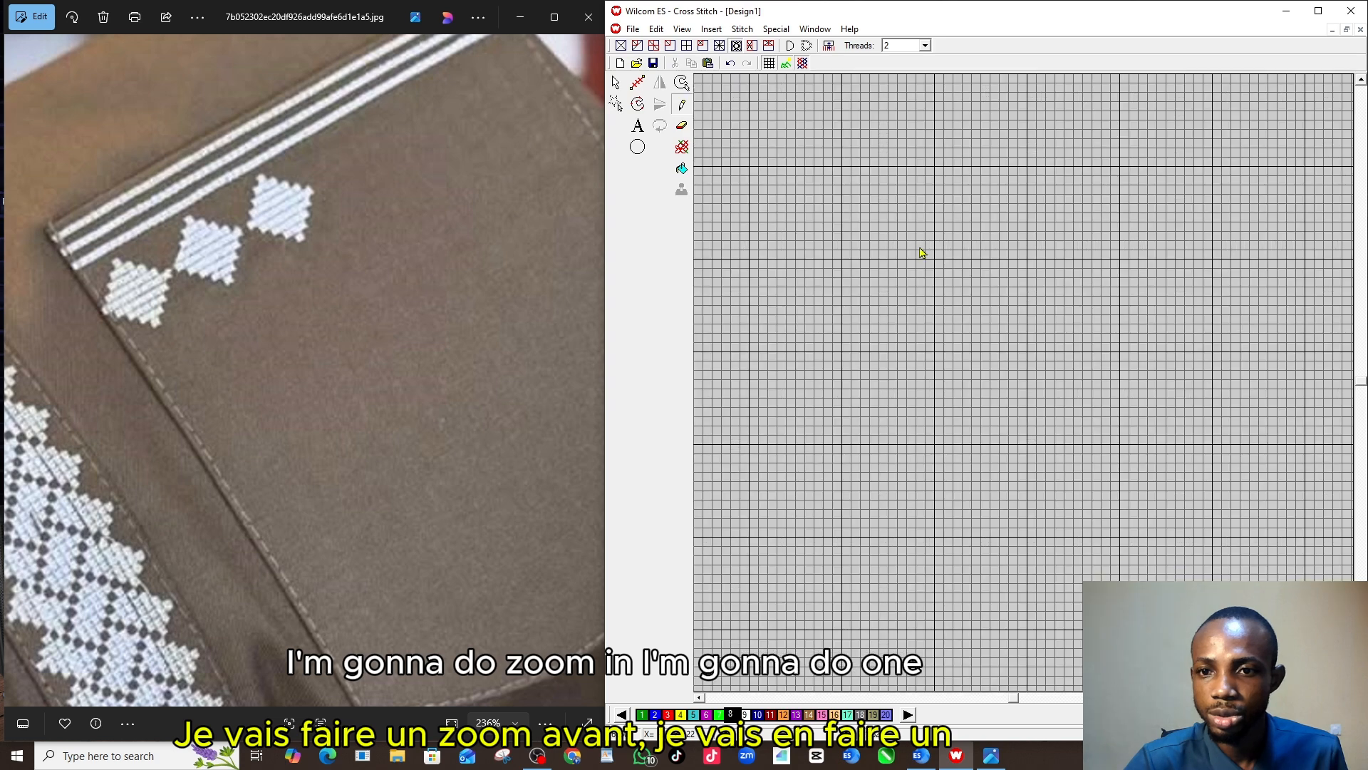
left_click(902, 238)
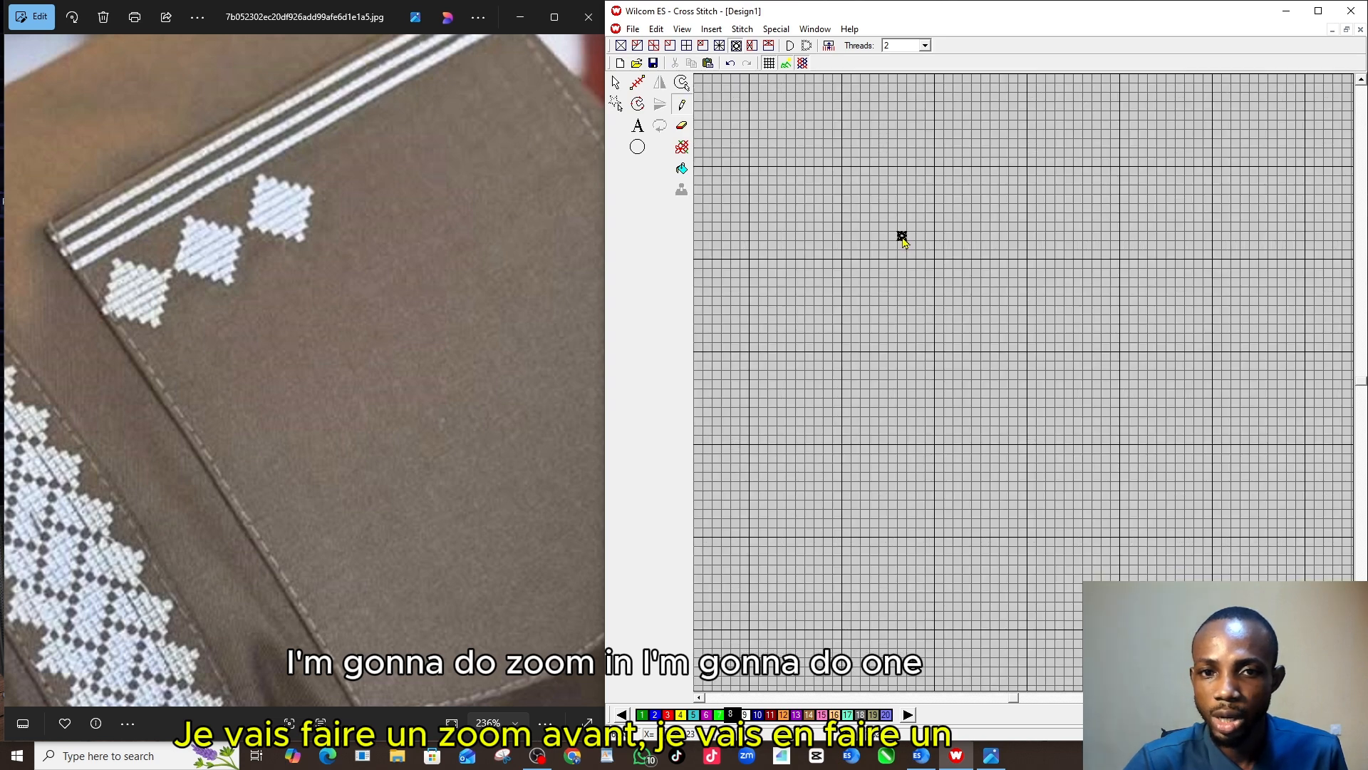
left_click(892, 228)
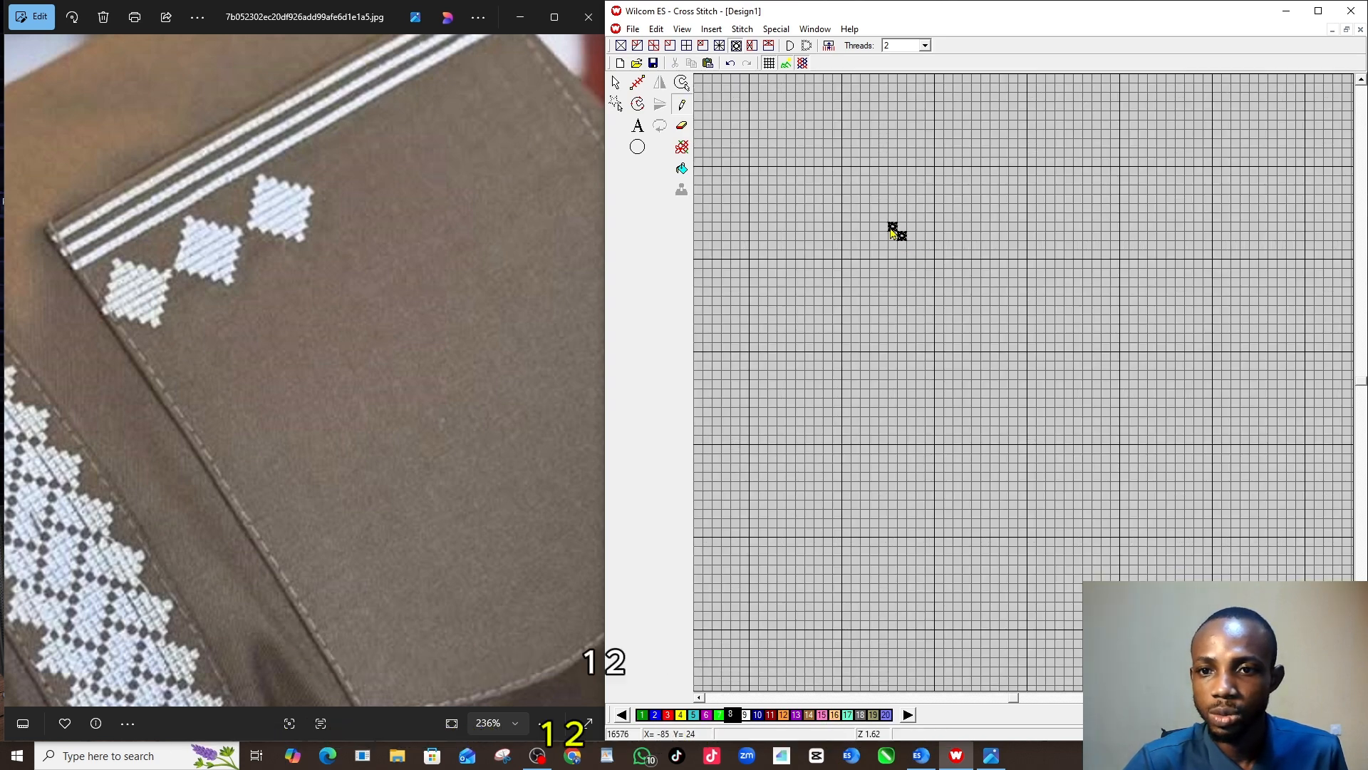
left_click(911, 228)
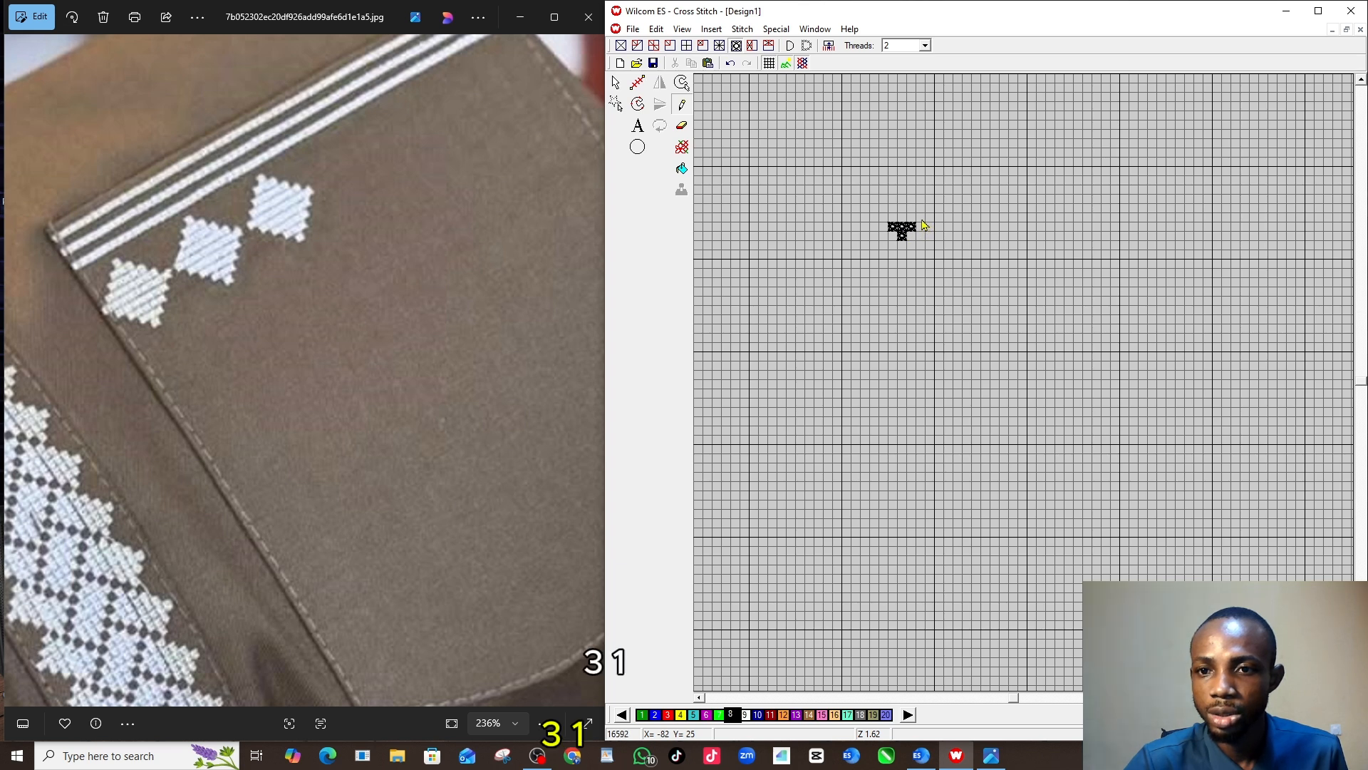
left_click(914, 219)
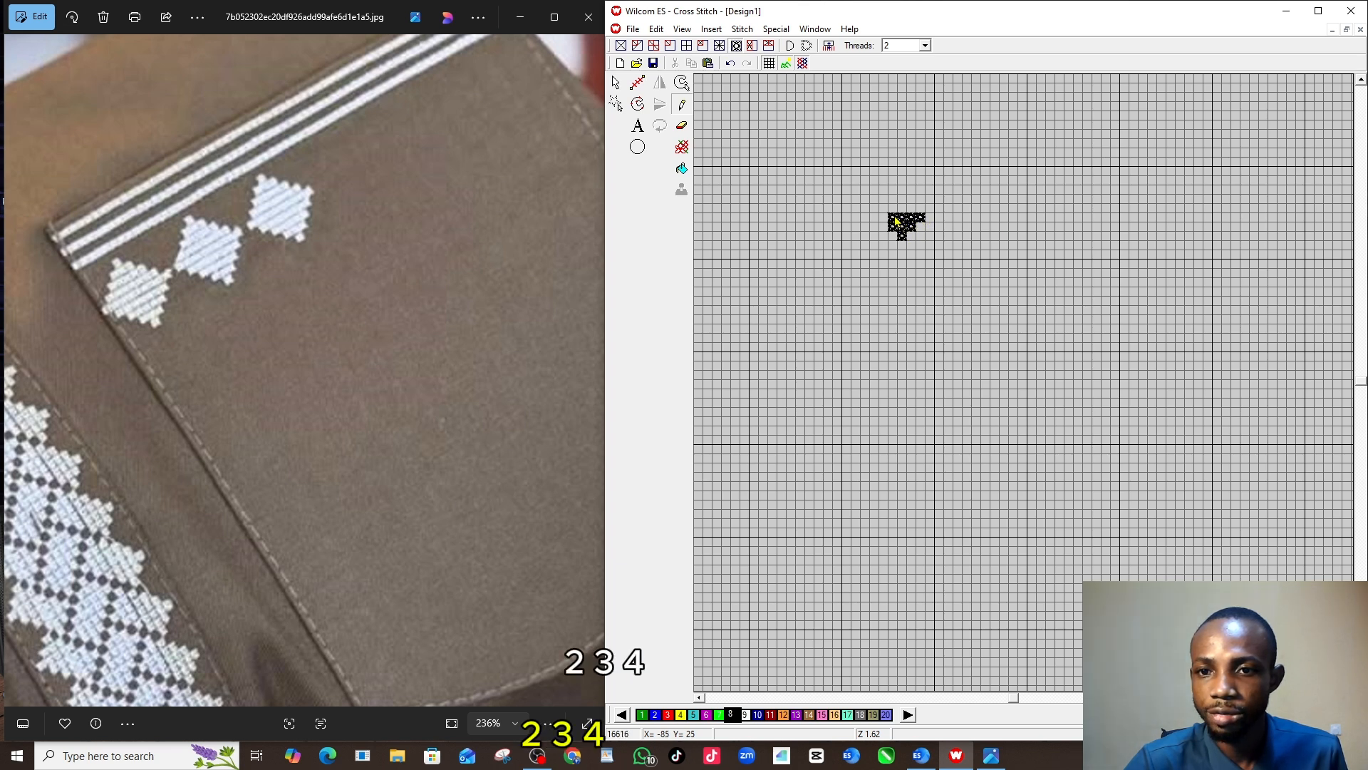
left_click(888, 224)
- Widen the inverted triangle upward with a seven-stitch row and a nine-stitch row
left_click(874, 209)
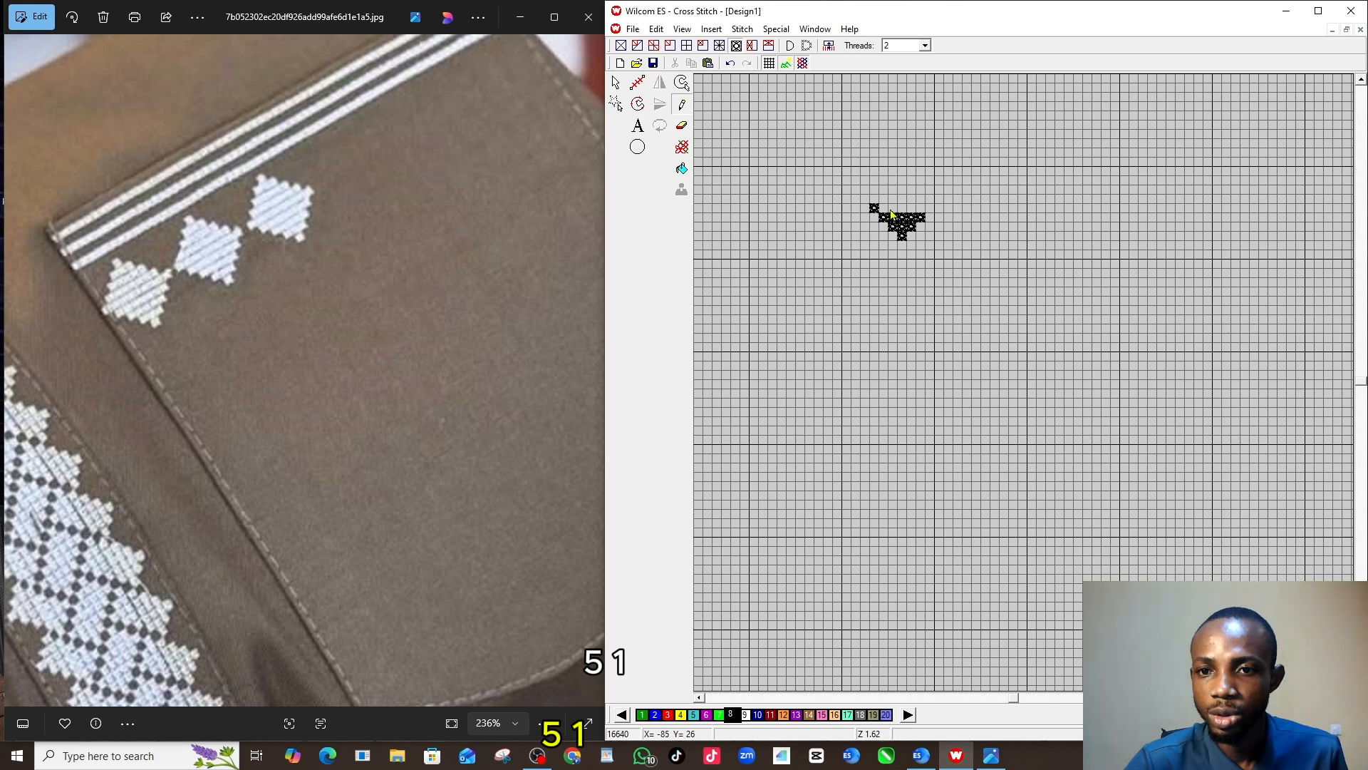
left_click_drag(885, 212, 920, 214)
left_click(930, 215)
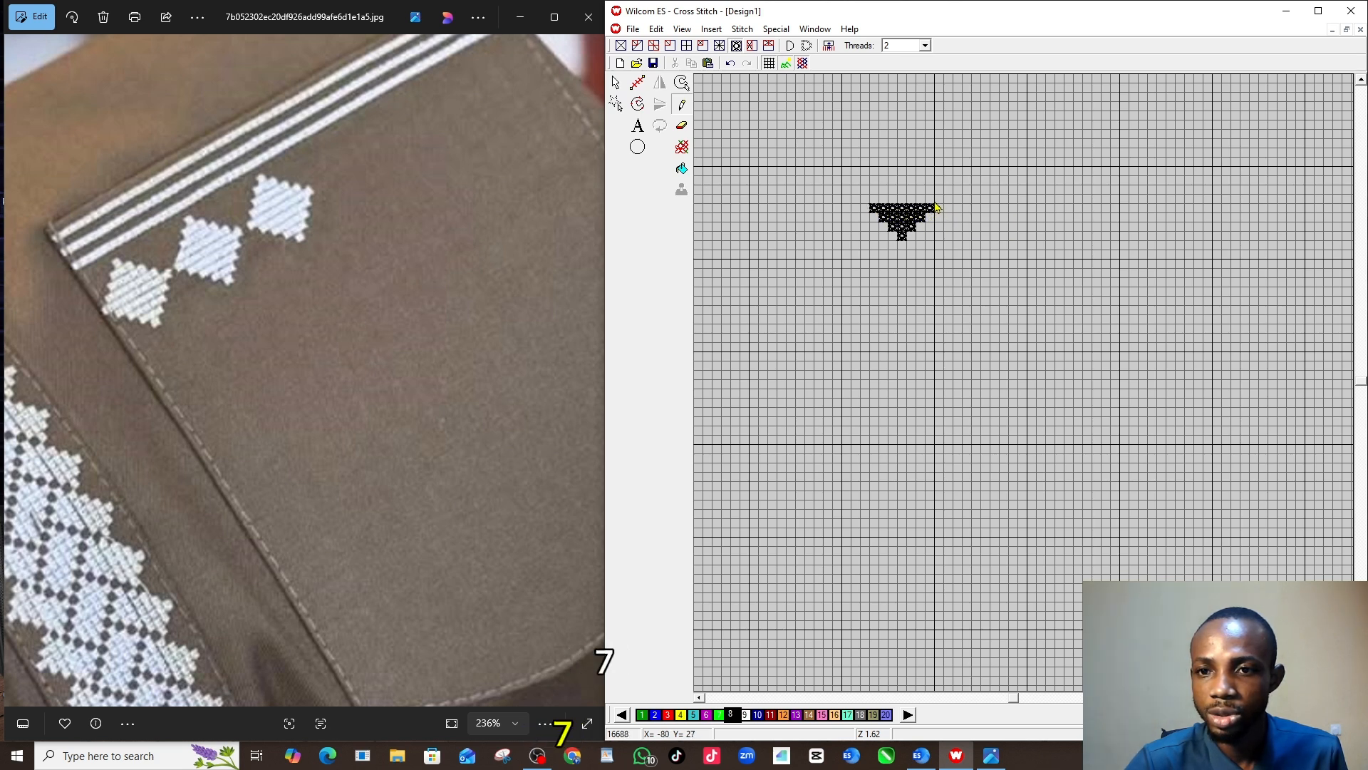
left_click(936, 201)
left_click(914, 208)
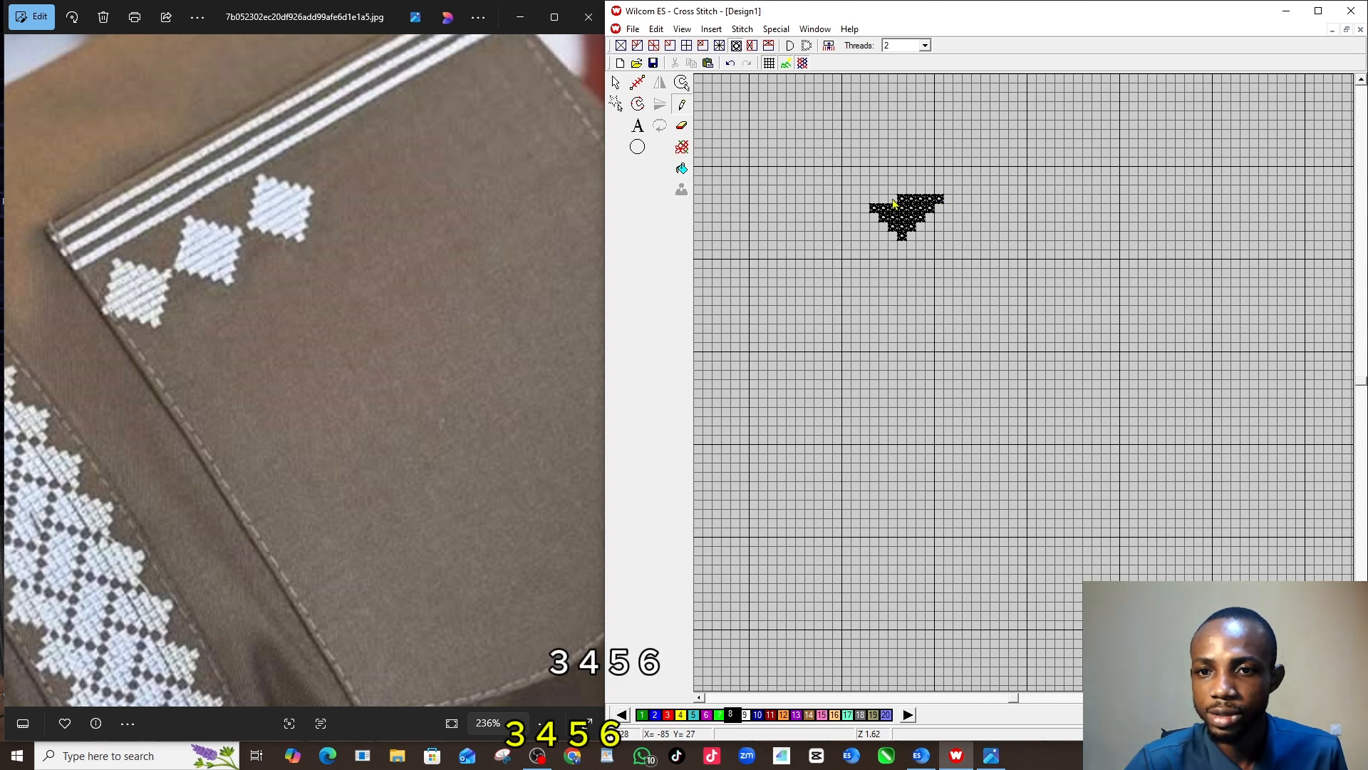
left_click(892, 200)
left_click(884, 200)
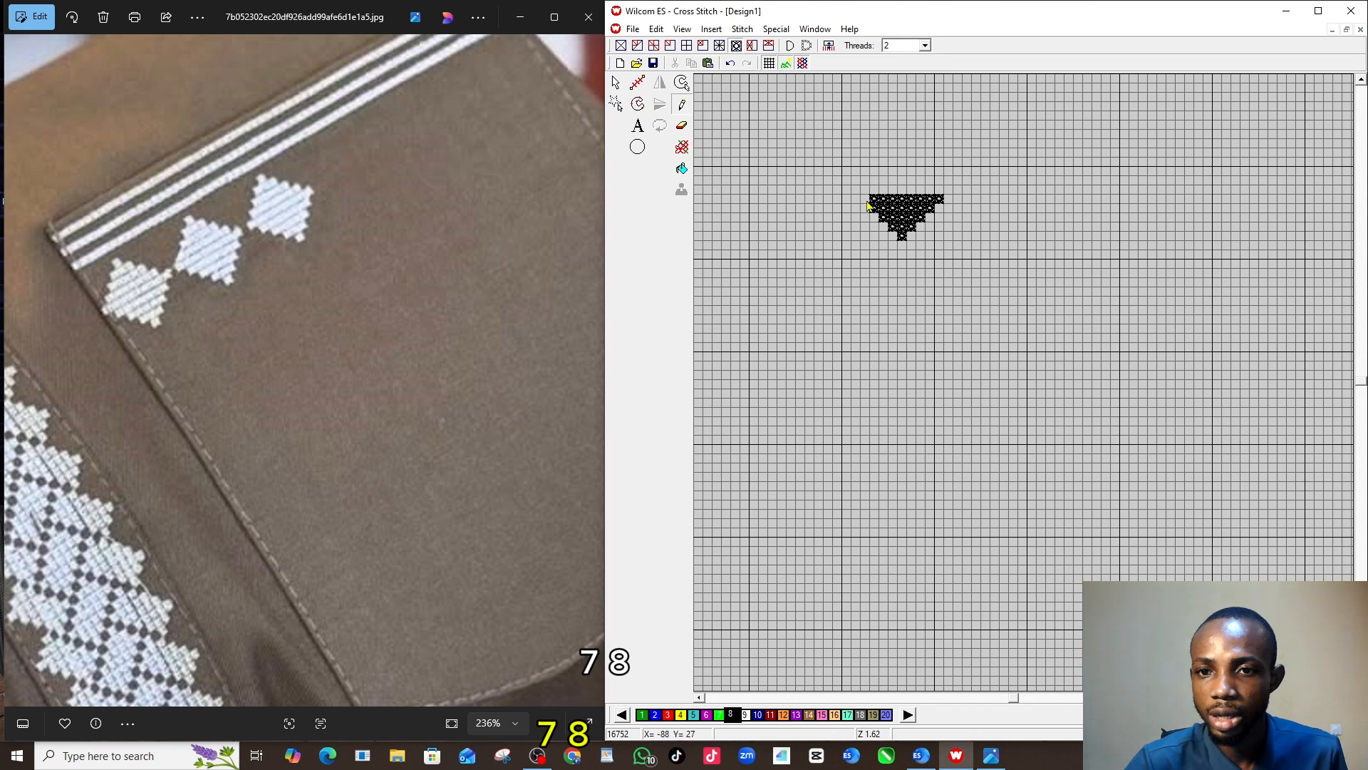
left_click(864, 201)
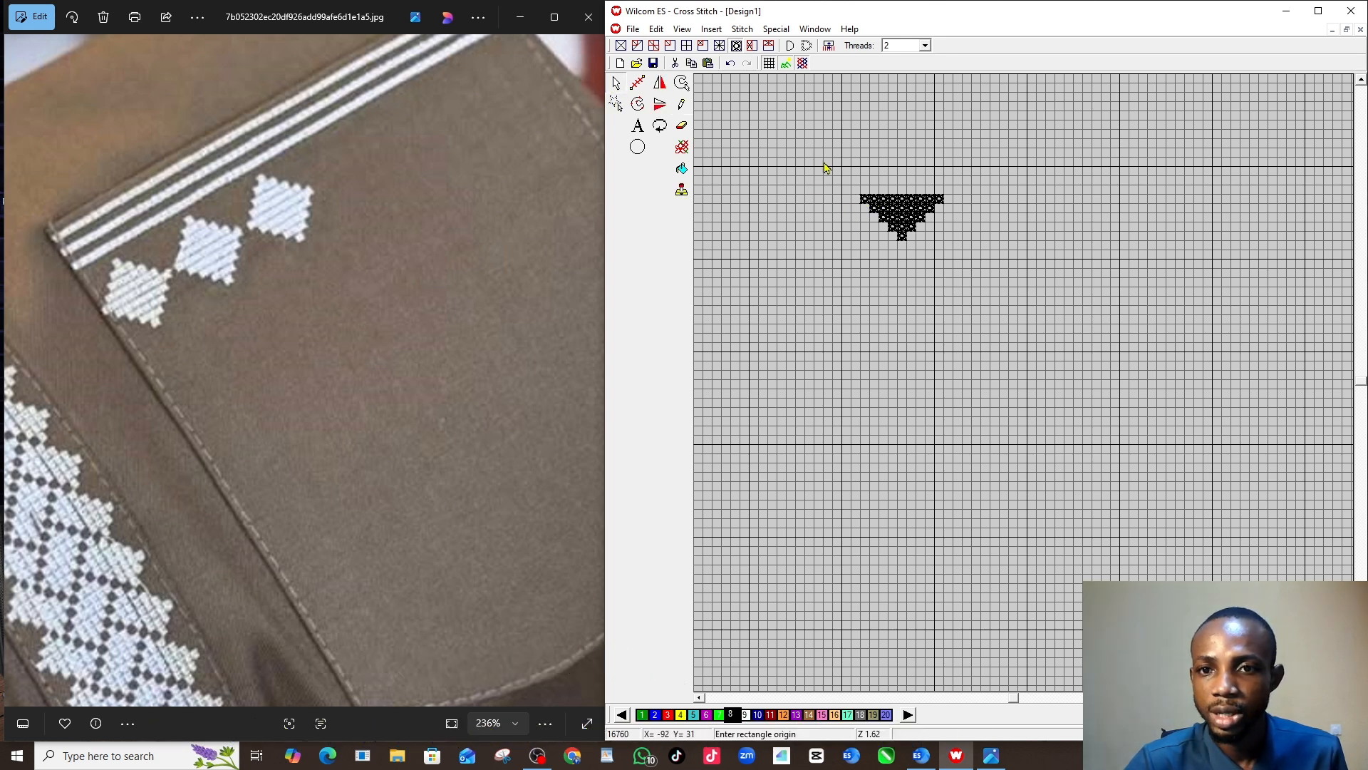
- Duplicate the triangle, mirror the copy upside down and place it so the widest rows overlap to form a diamond
left_click_drag(820, 159, 983, 281)
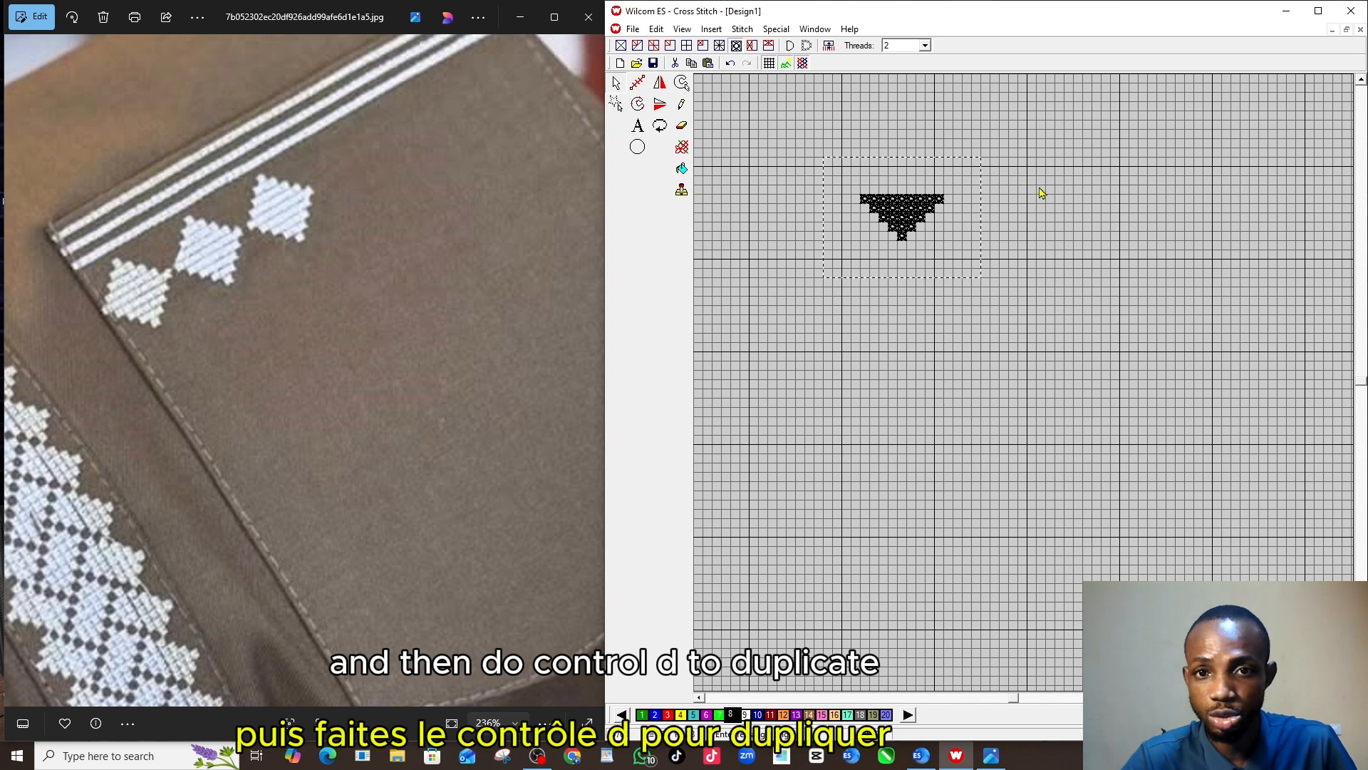
left_click(662, 108)
left_click(924, 218)
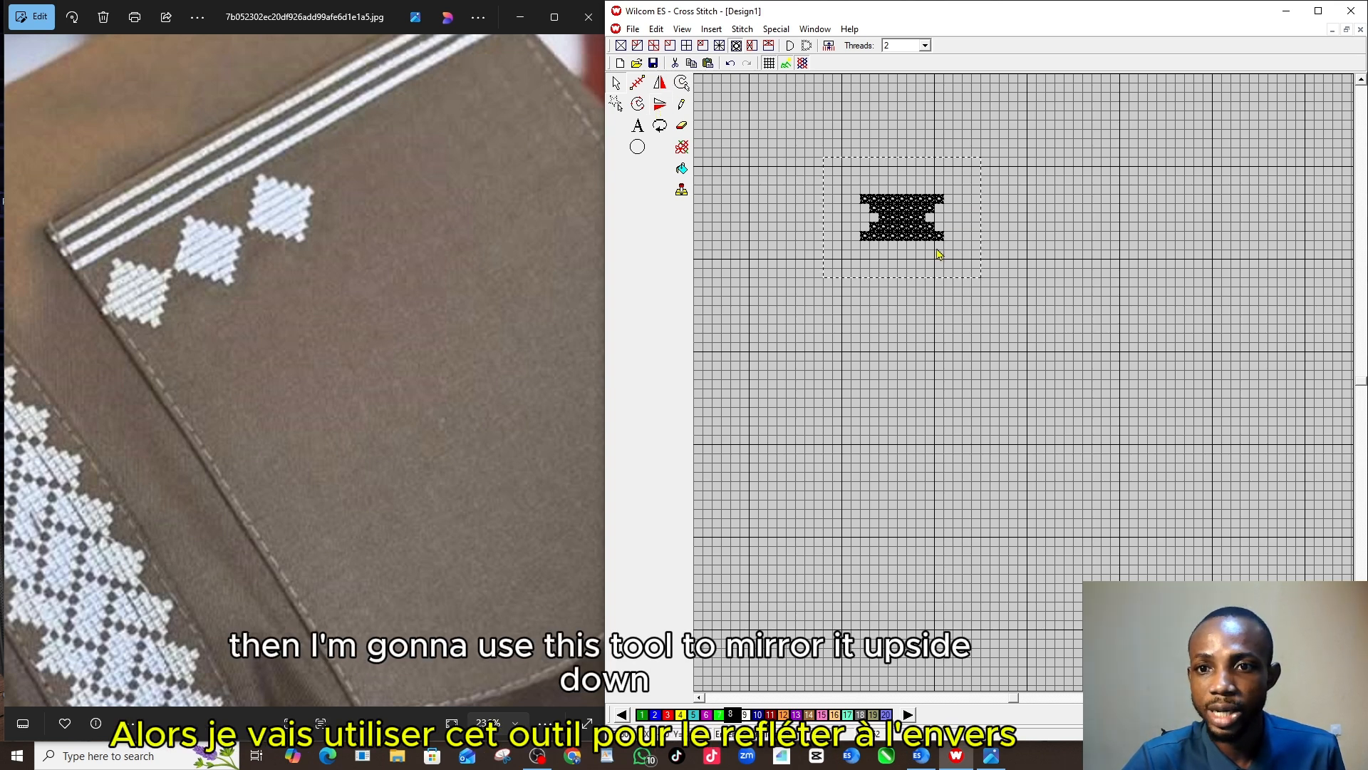
left_click(925, 158)
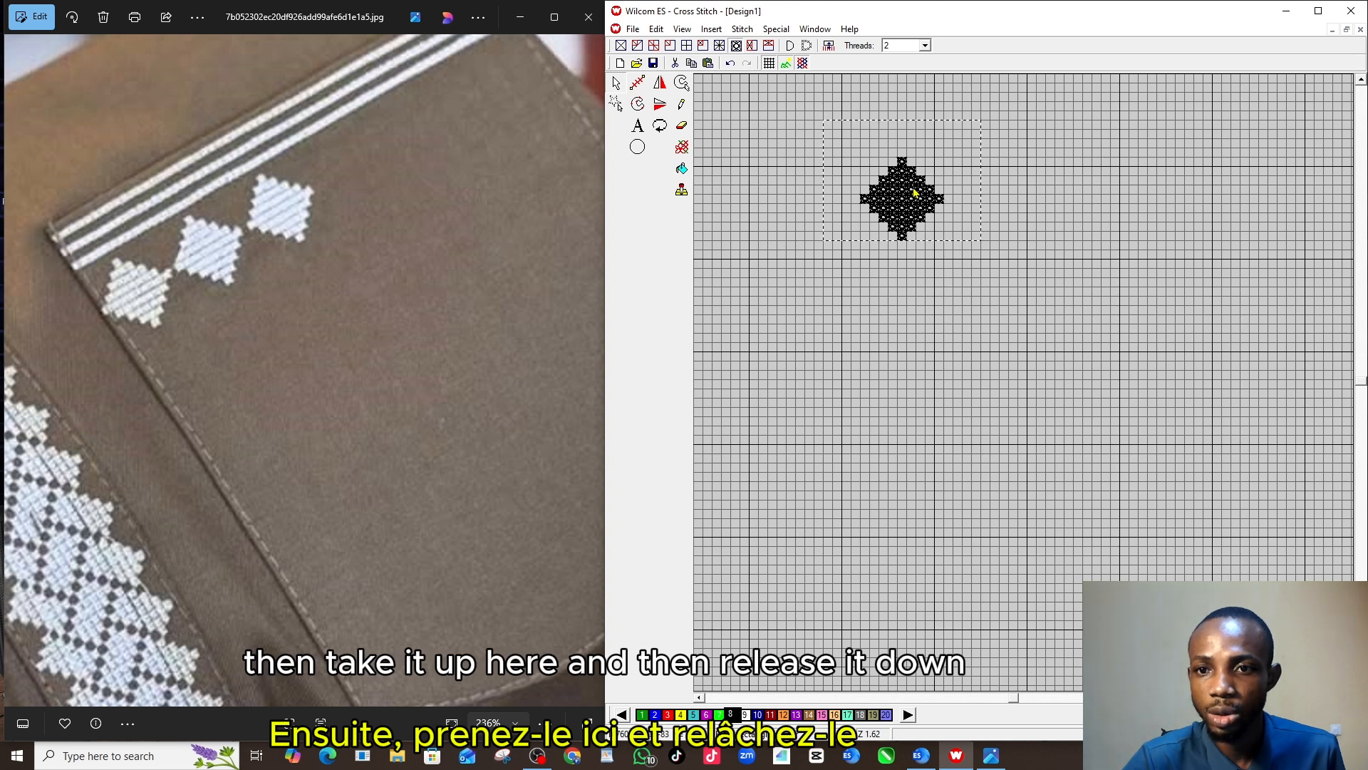
left_click(1017, 183)
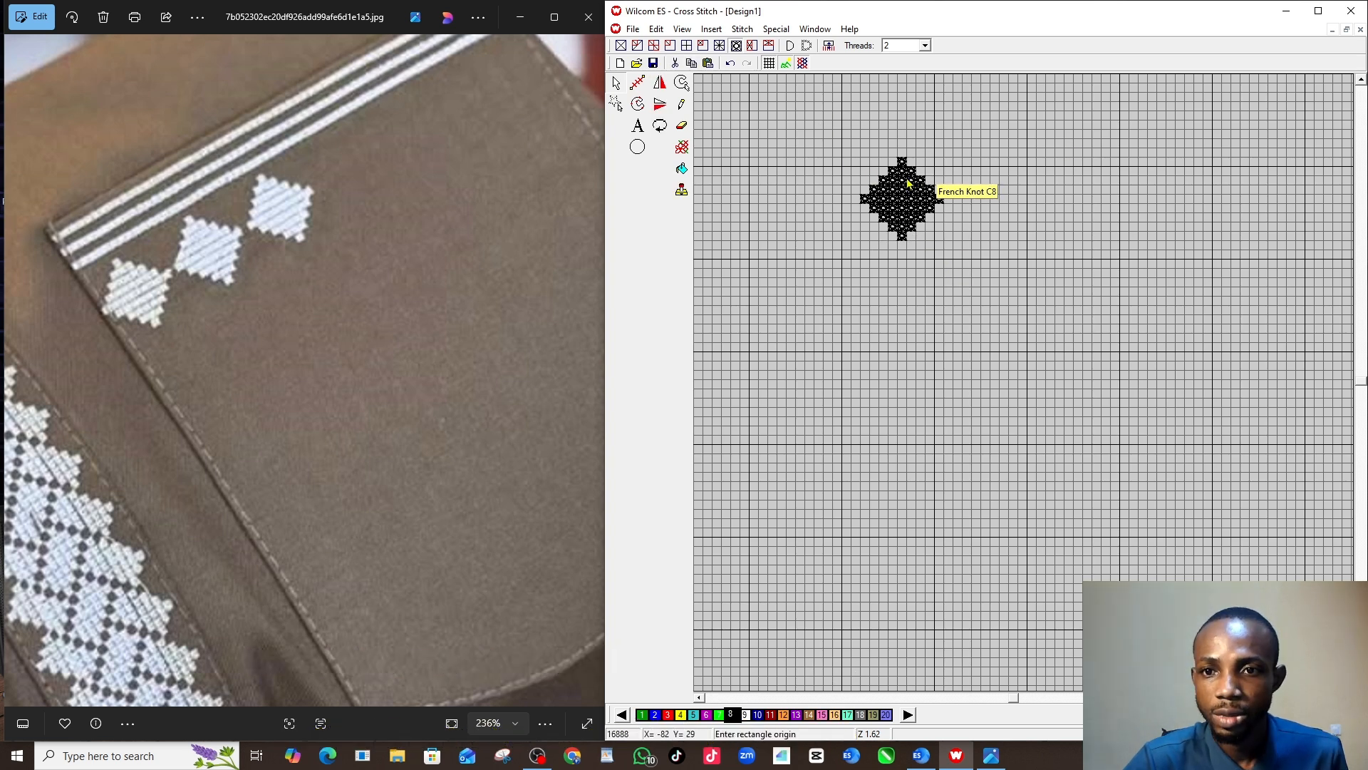
- Duplicate the diamond twice and line the copies up beside it with one empty cell between neighbours
left_click_drag(823, 120, 980, 288)
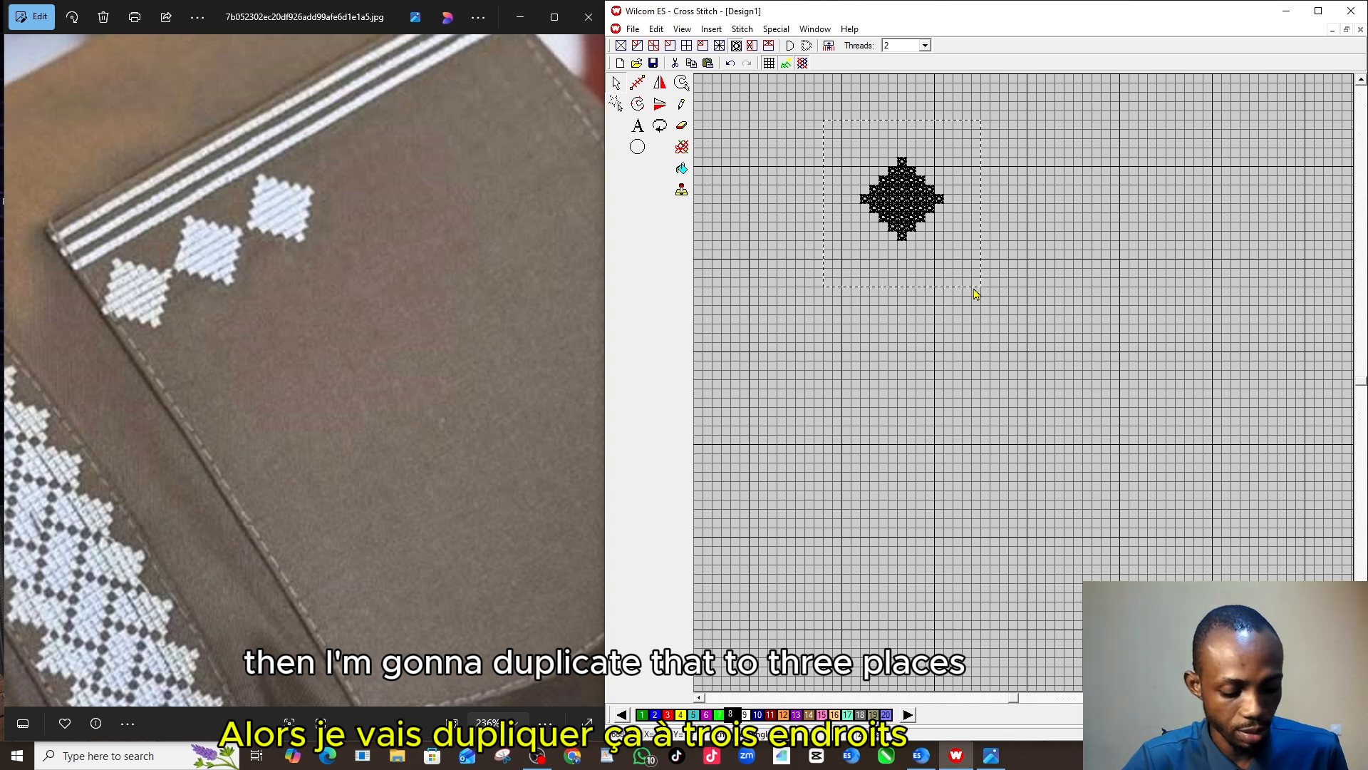
key("ctrl+d")
left_click_drag(913, 195, 995, 198)
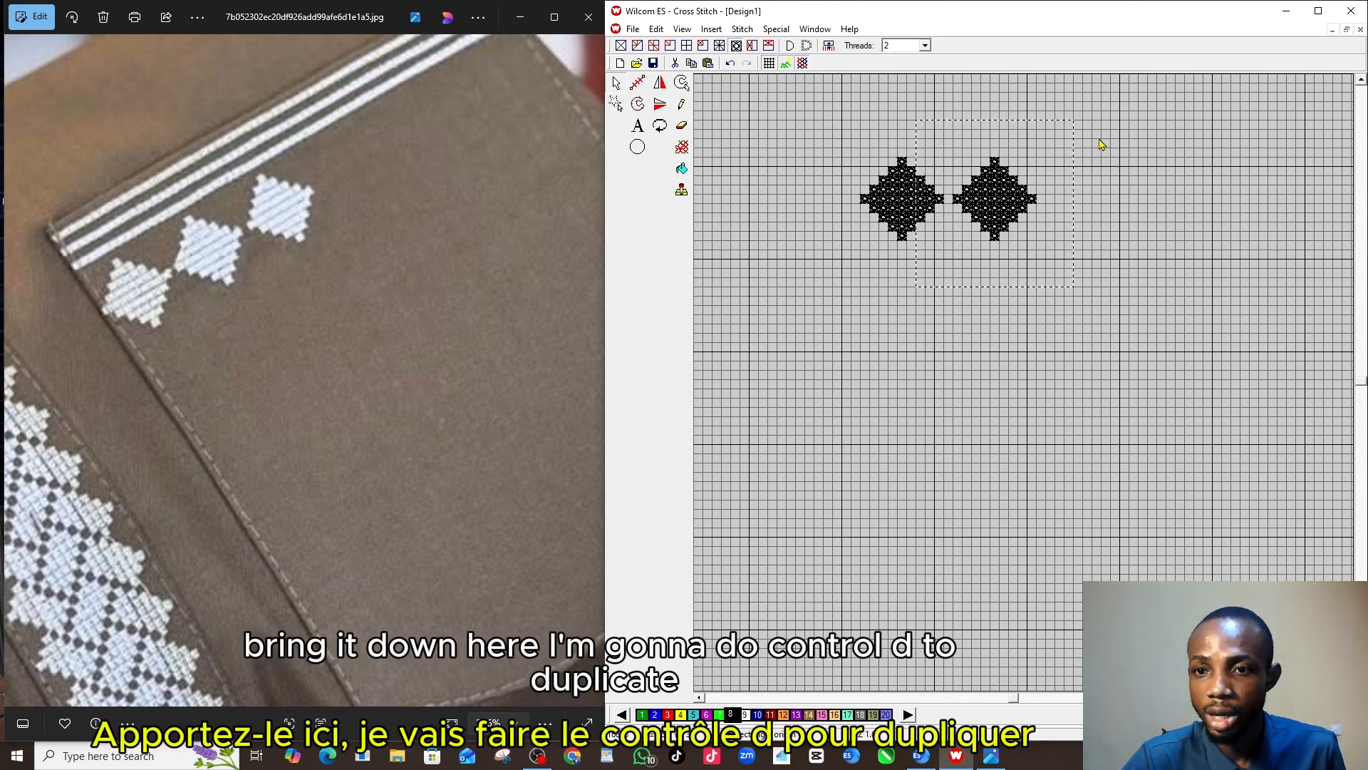
key("ctrl+d")
left_click_drag(979, 203, 1070, 203)
left_click(1110, 416)
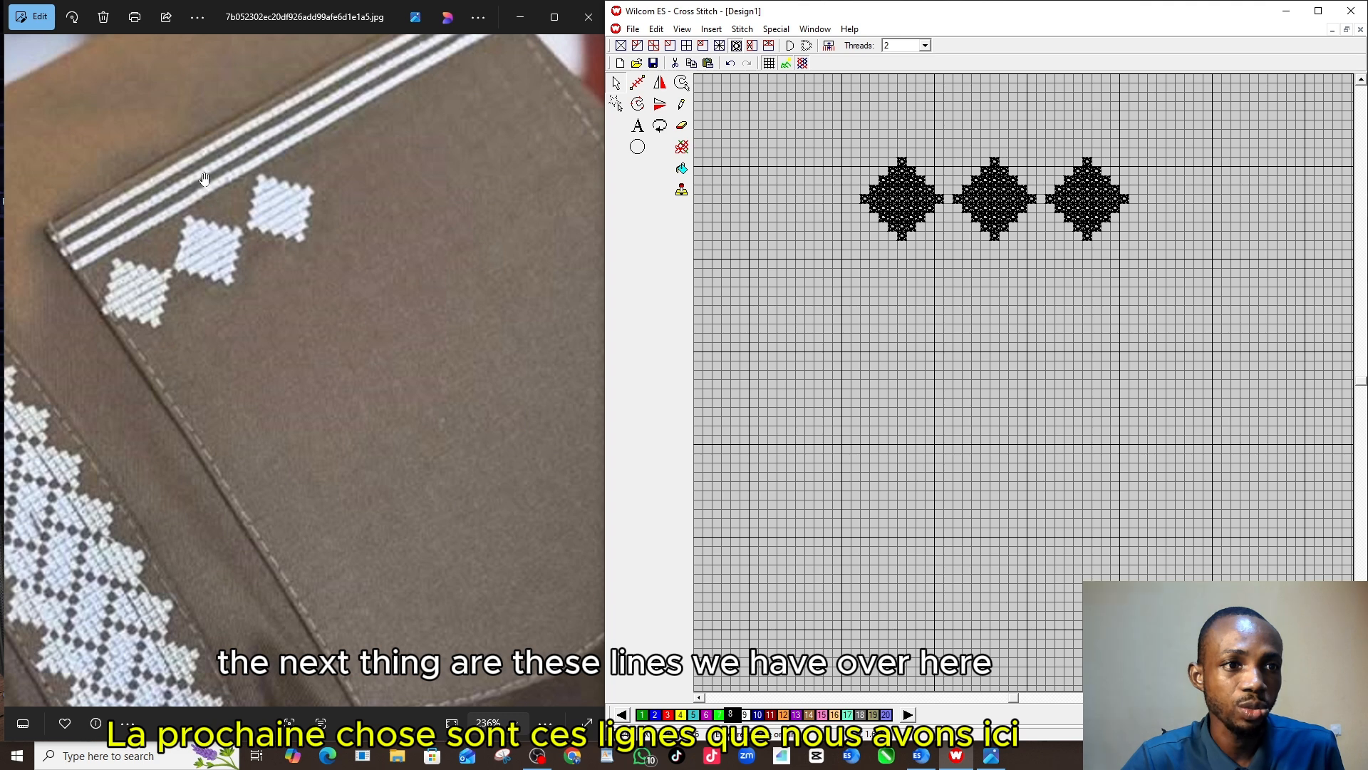
- Pencil a horizontal French Knot line about eight stitches long just above the first diamond for the pocket stripes
scroll(391, 190, "down", 3)
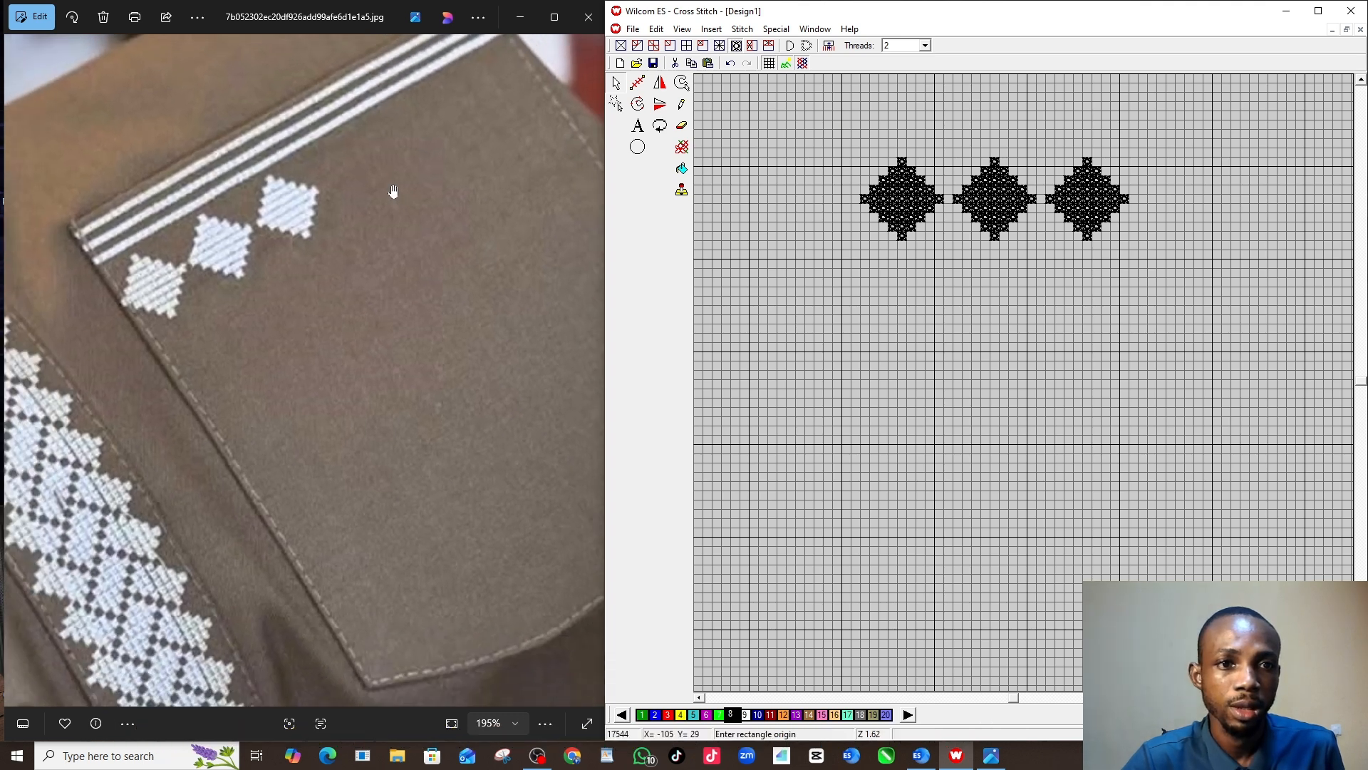
left_click(681, 107)
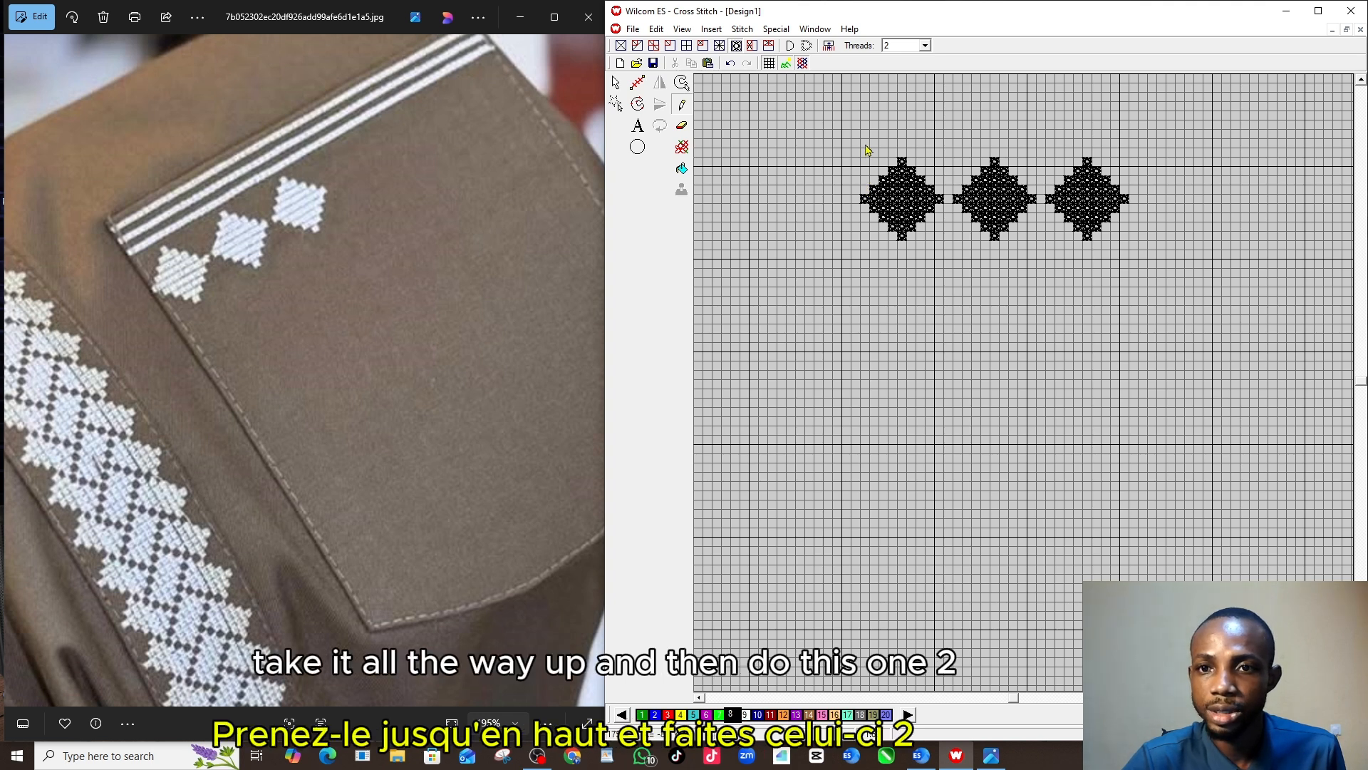
left_click_drag(868, 148, 933, 149)
- Lengthen the short French Knot line by repeatedly duplicating it end to end until it runs well past the three diamonds
left_click(617, 84)
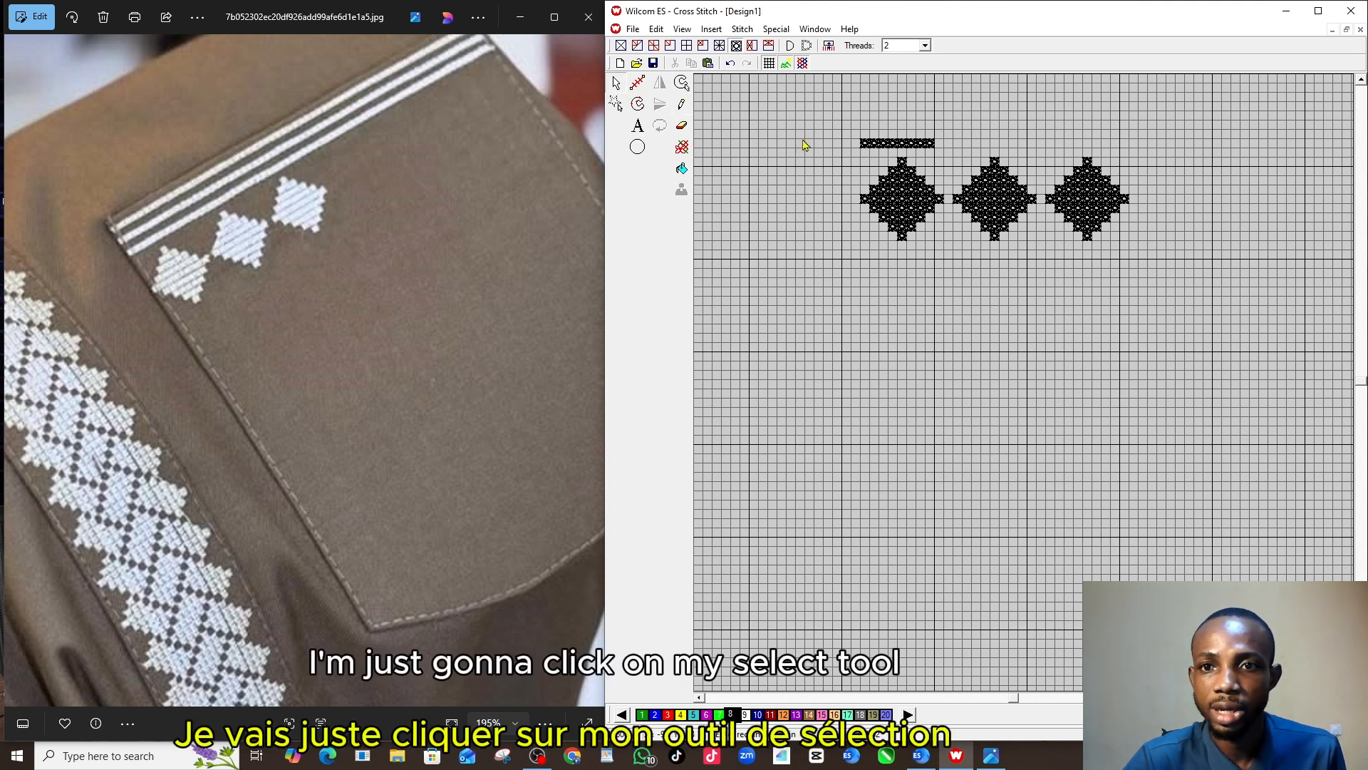
left_click_drag(820, 101, 949, 156)
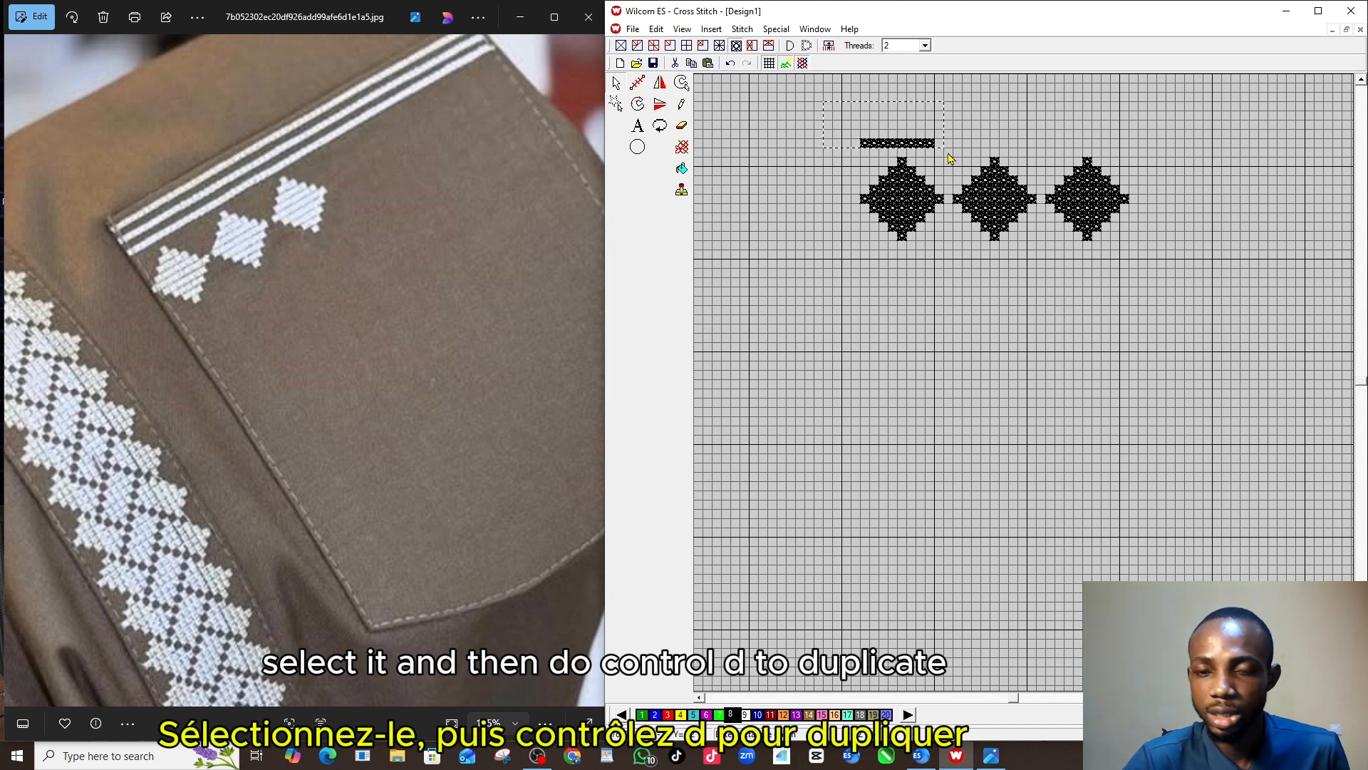
key("ctrl+d")
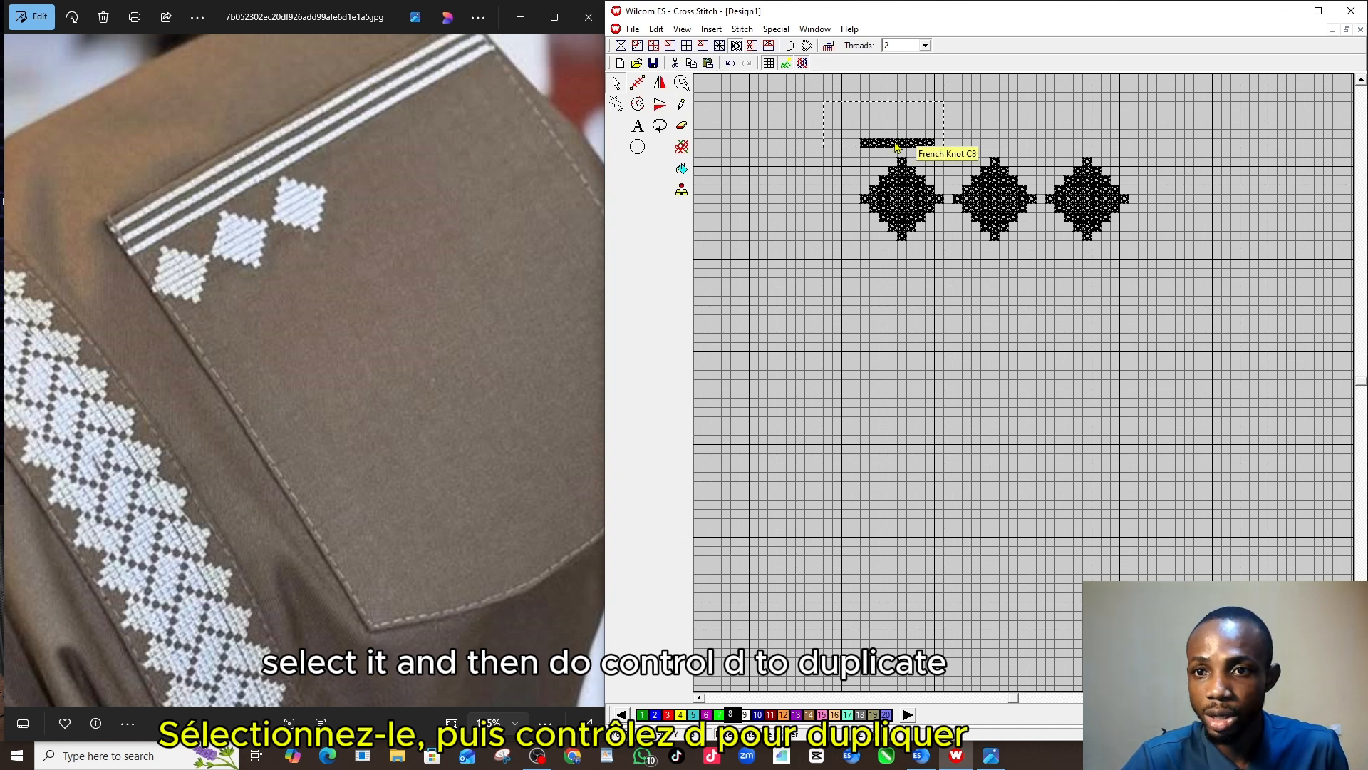
left_click(960, 153)
left_click_drag(833, 111, 1028, 152)
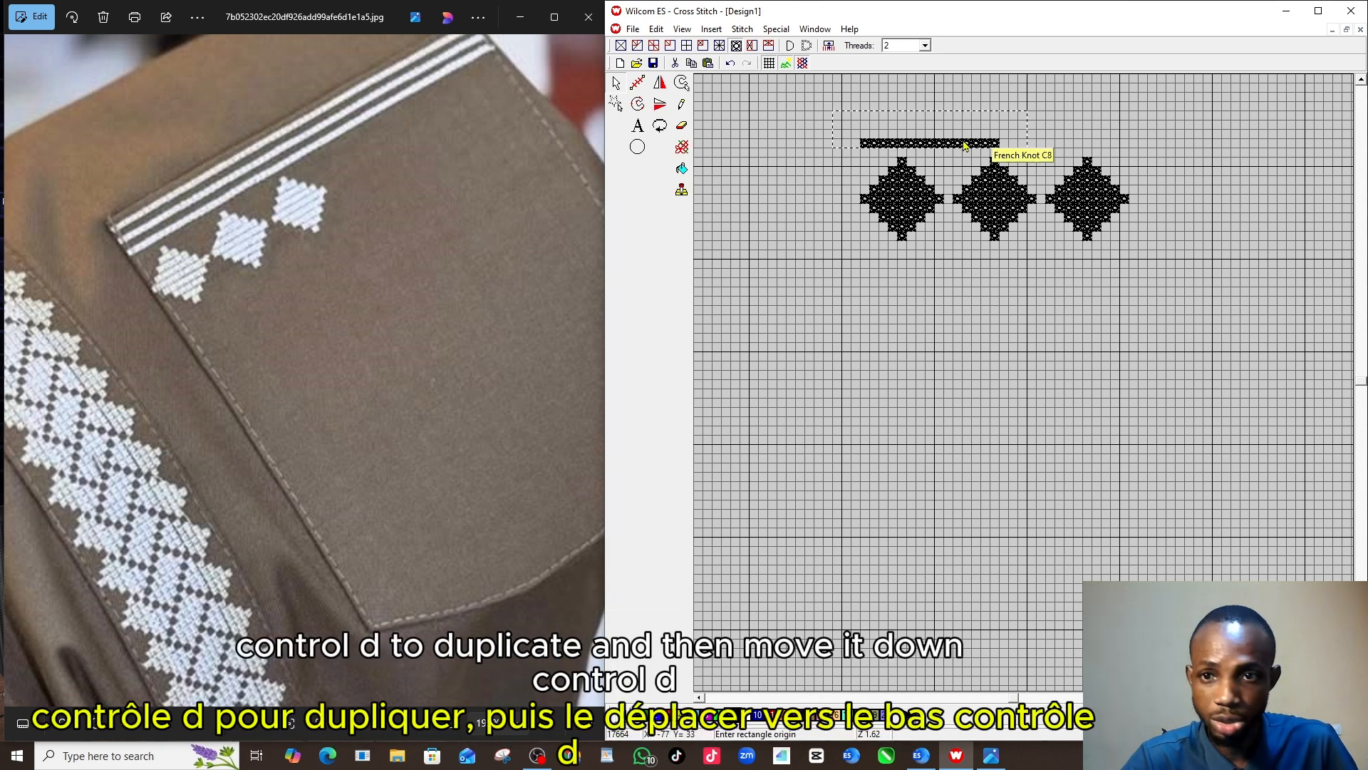
key("ctrl+d")
left_click_drag(939, 145, 1071, 146)
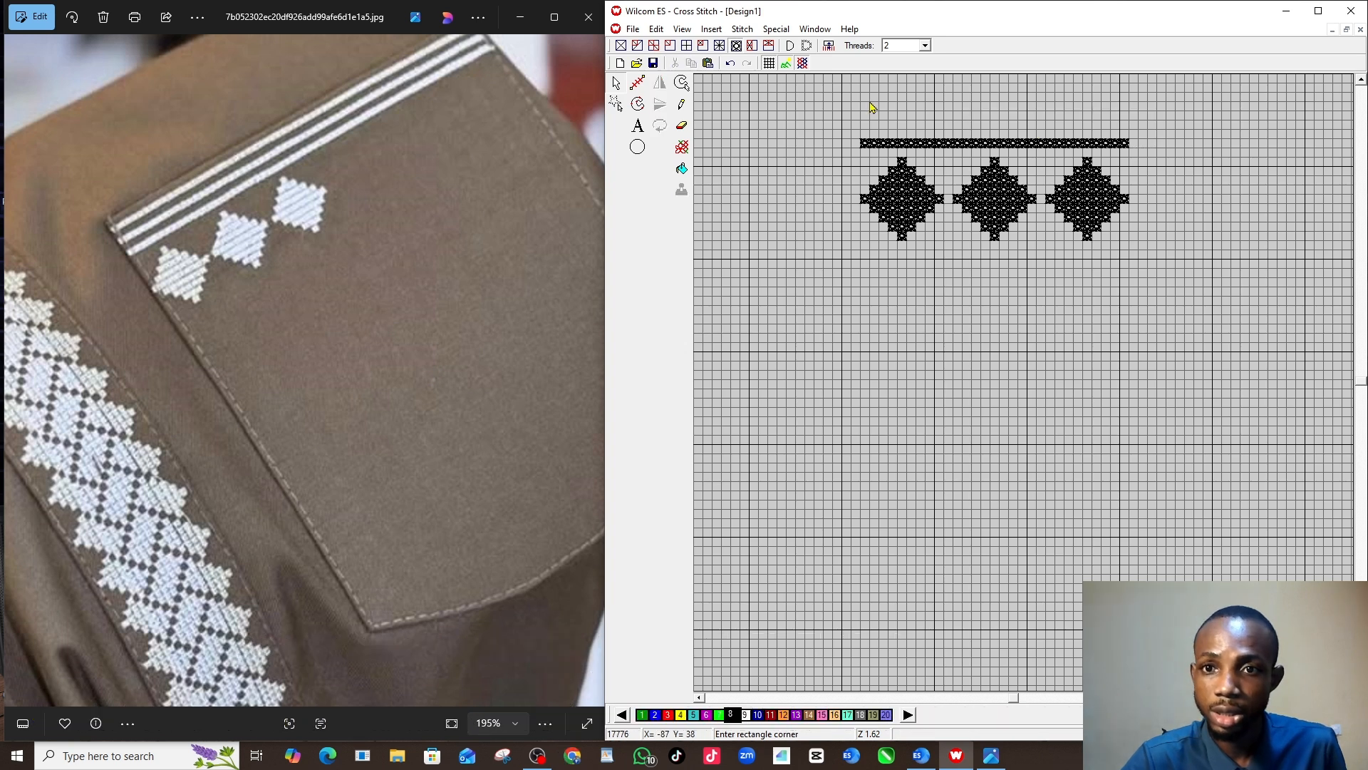
left_click_drag(835, 106, 1177, 150)
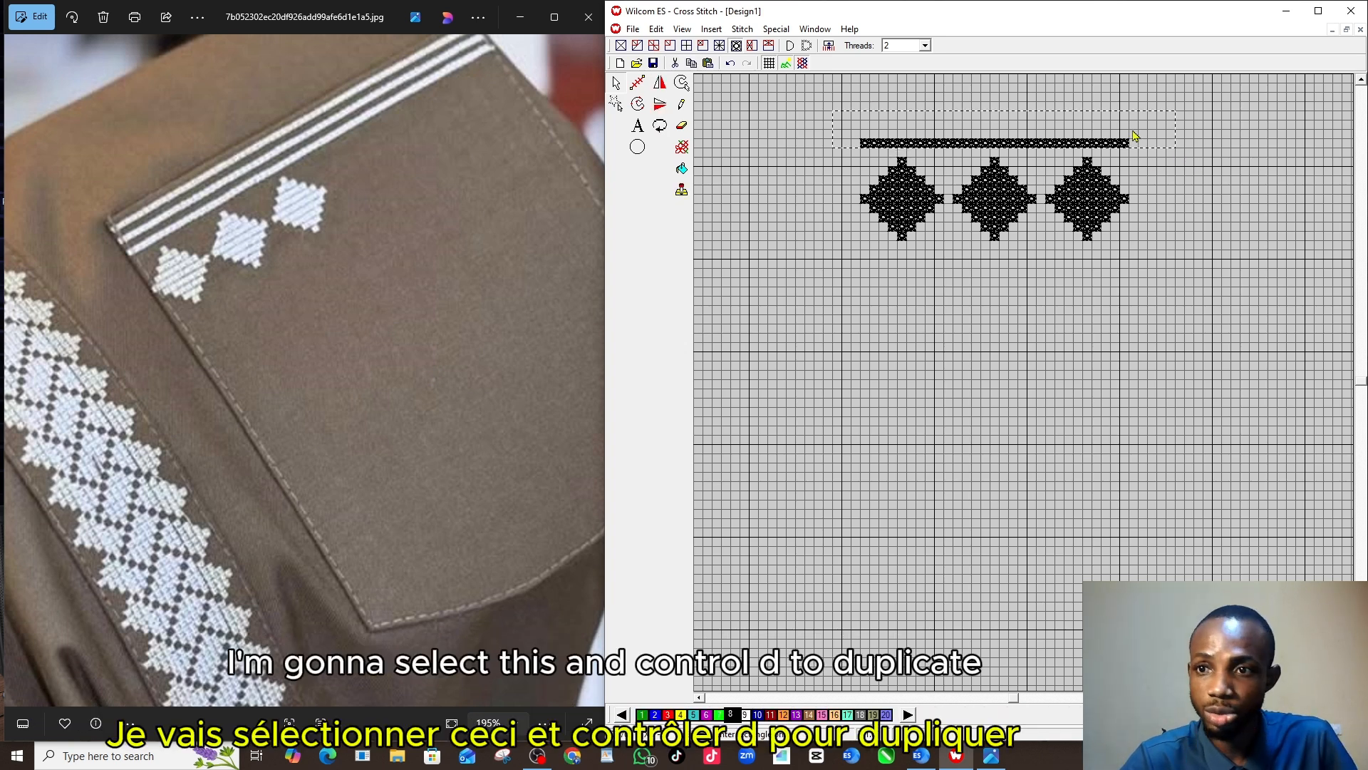
left_click_drag(984, 148, 1252, 151)
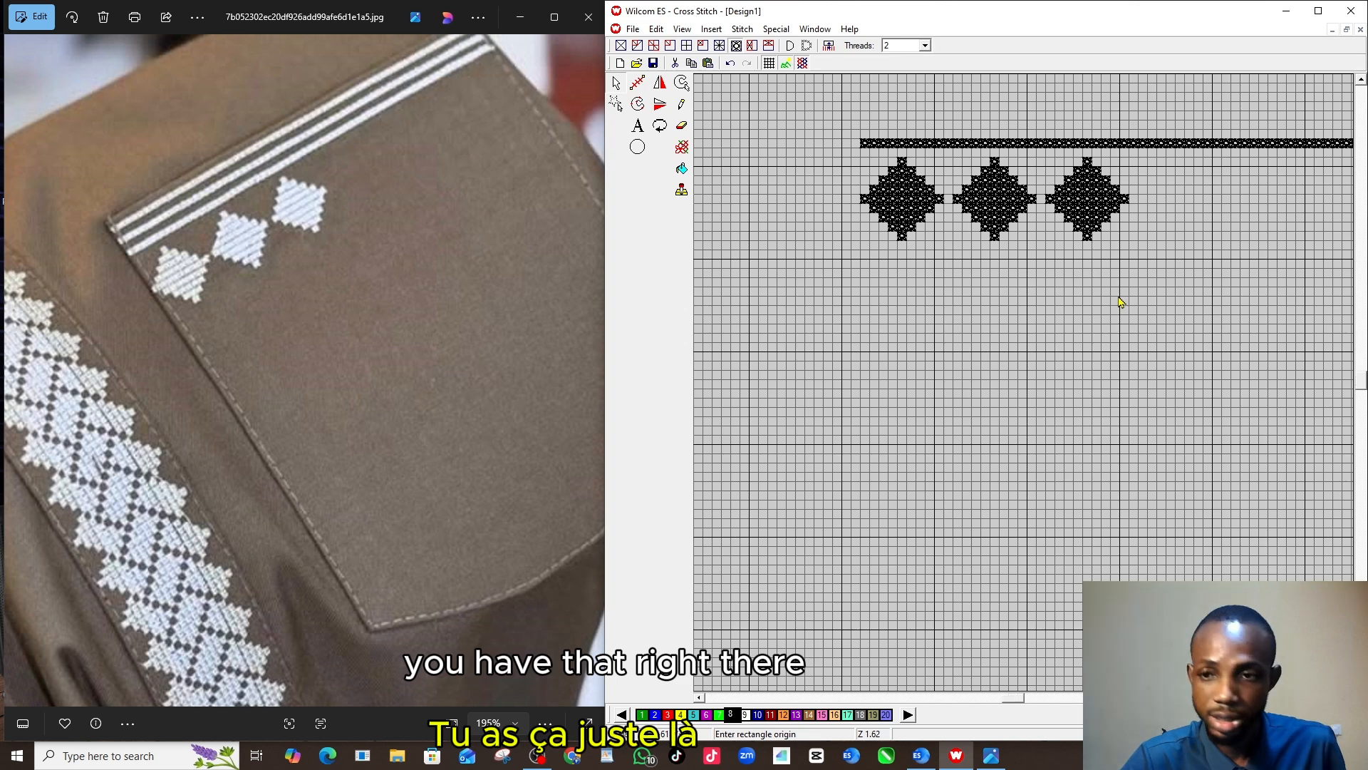
- Duplicate the long French Knot line twice upward to form three parallel stripes with one empty row between neighbours
key("shift+z")
key("z")
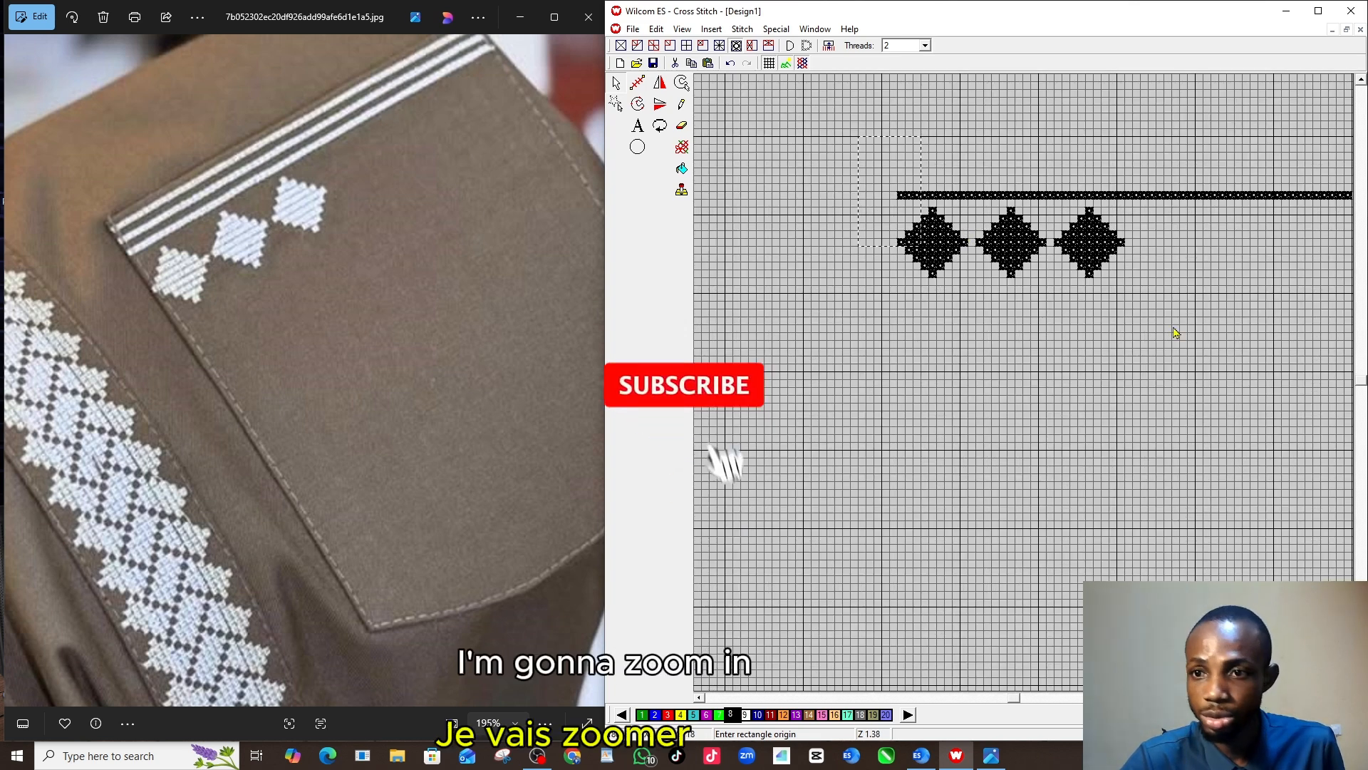
left_click(1347, 698)
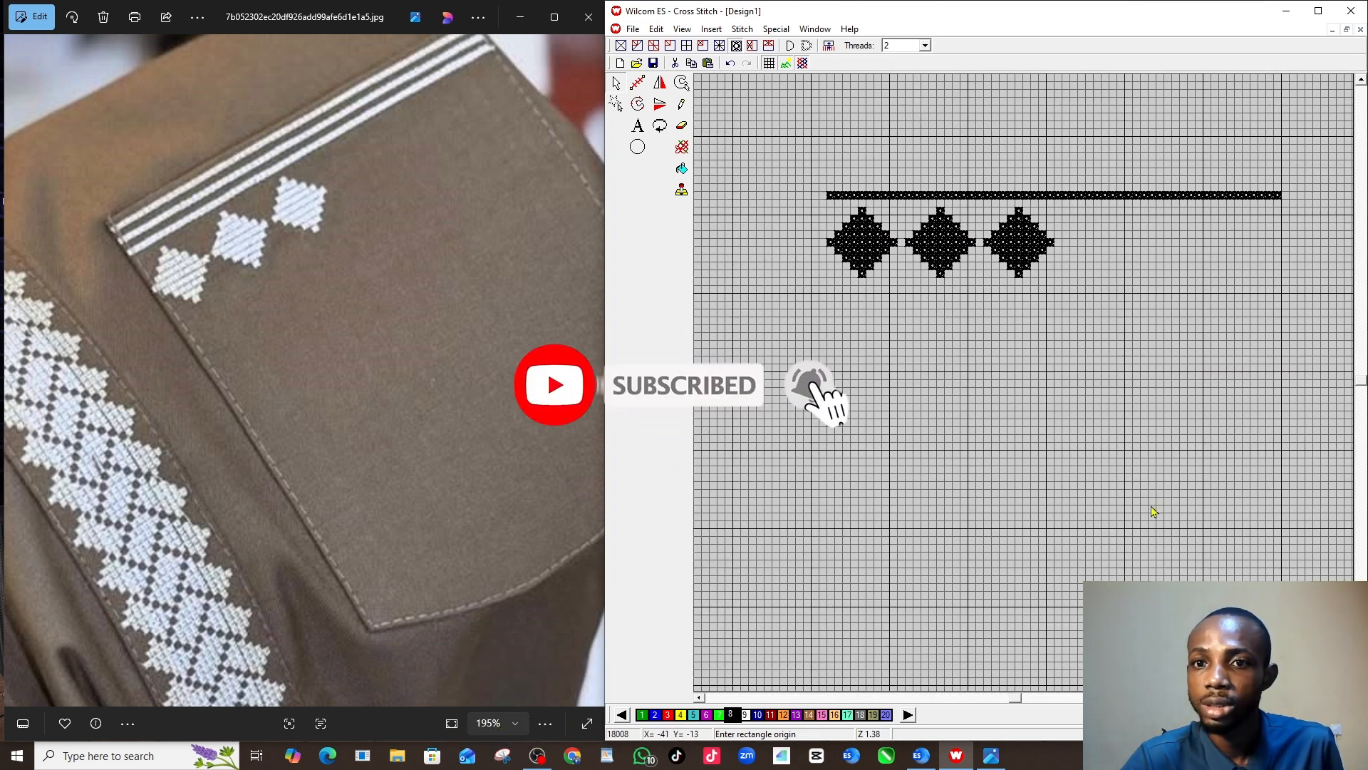
left_click(907, 119)
left_click_drag(773, 131, 1318, 211)
key("ctrl+d")
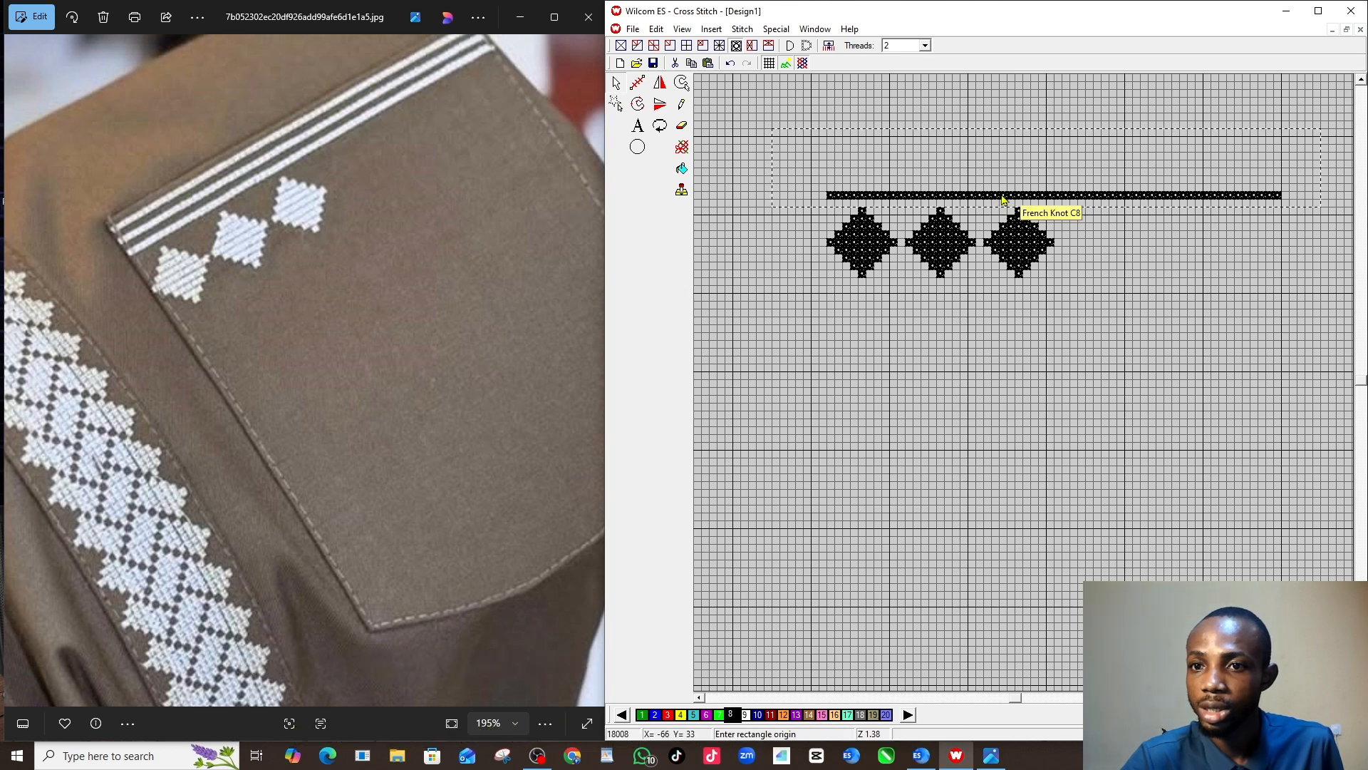
left_click_drag(1011, 202, 1051, 149)
left_click(1103, 283)
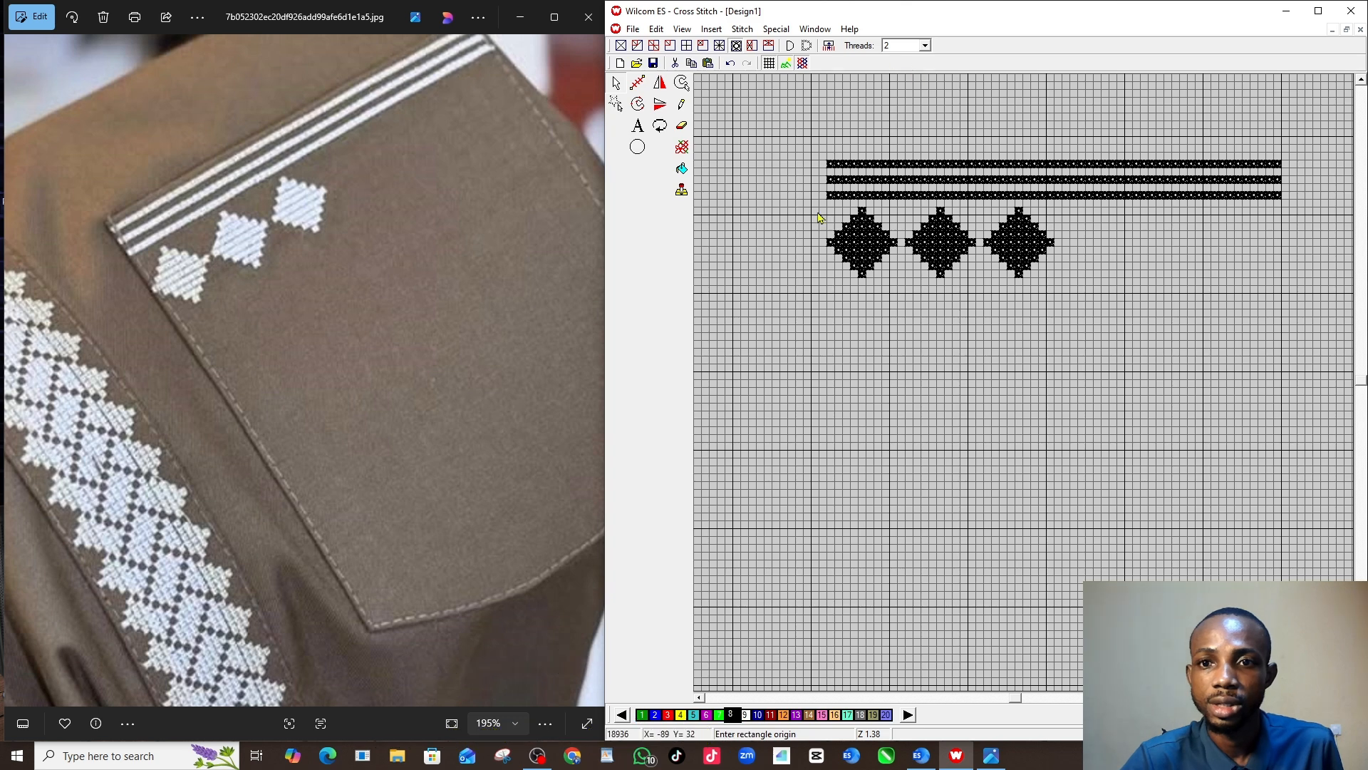
- Select the pocket's stripes and diamonds together and move them closer to the vertical diamond band
key("0")
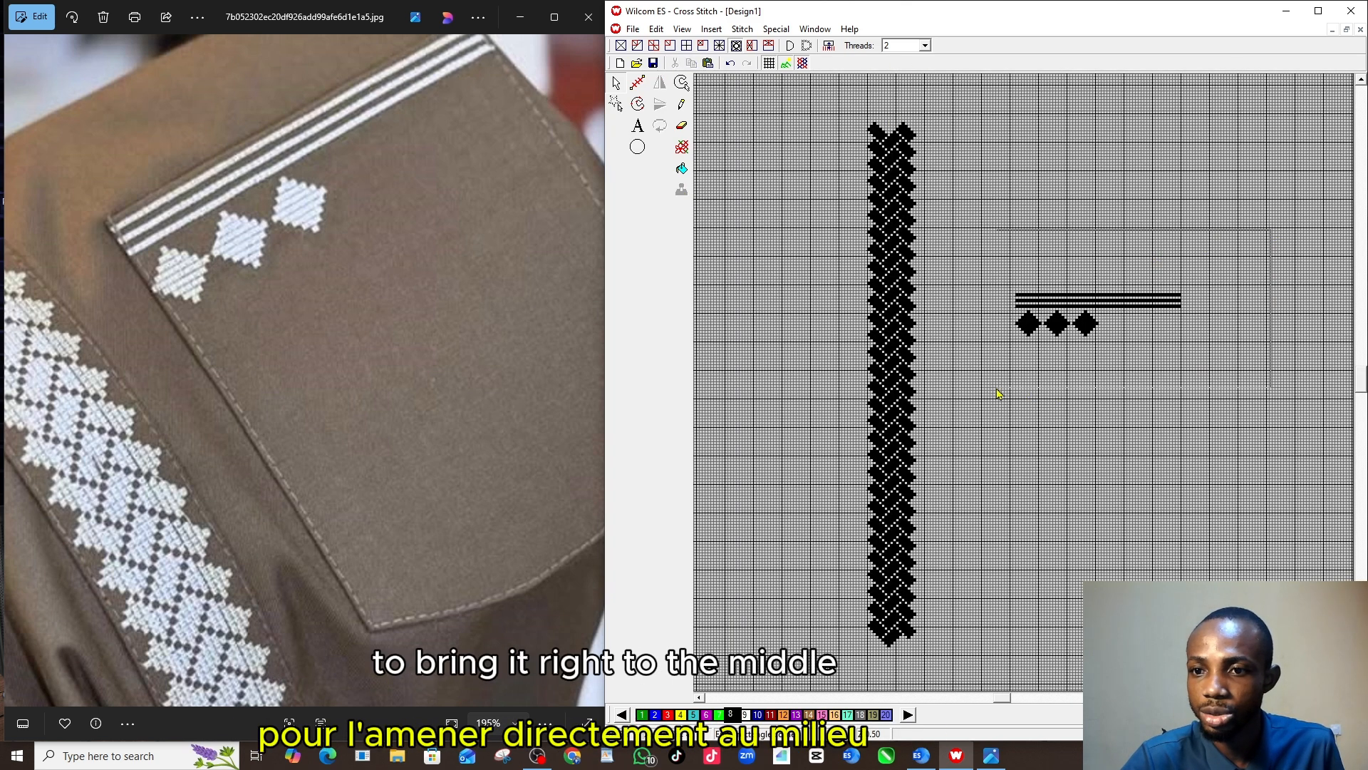
left_click_drag(998, 394, 976, 402)
left_click_drag(1115, 310, 1064, 280)
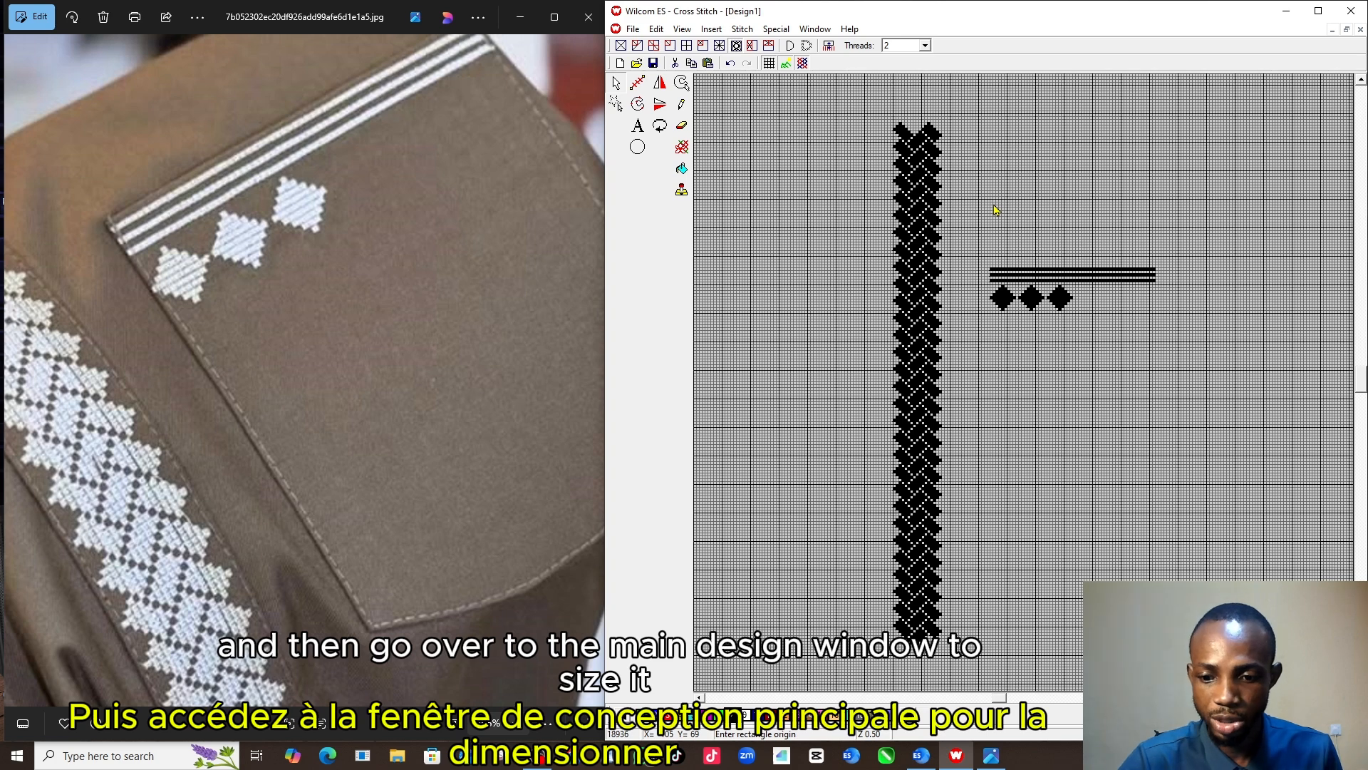
- Save the design in the EMX FILE folder as a Cross Stitch (*.EMX) file named "Nat pr"
left_click(632, 31)
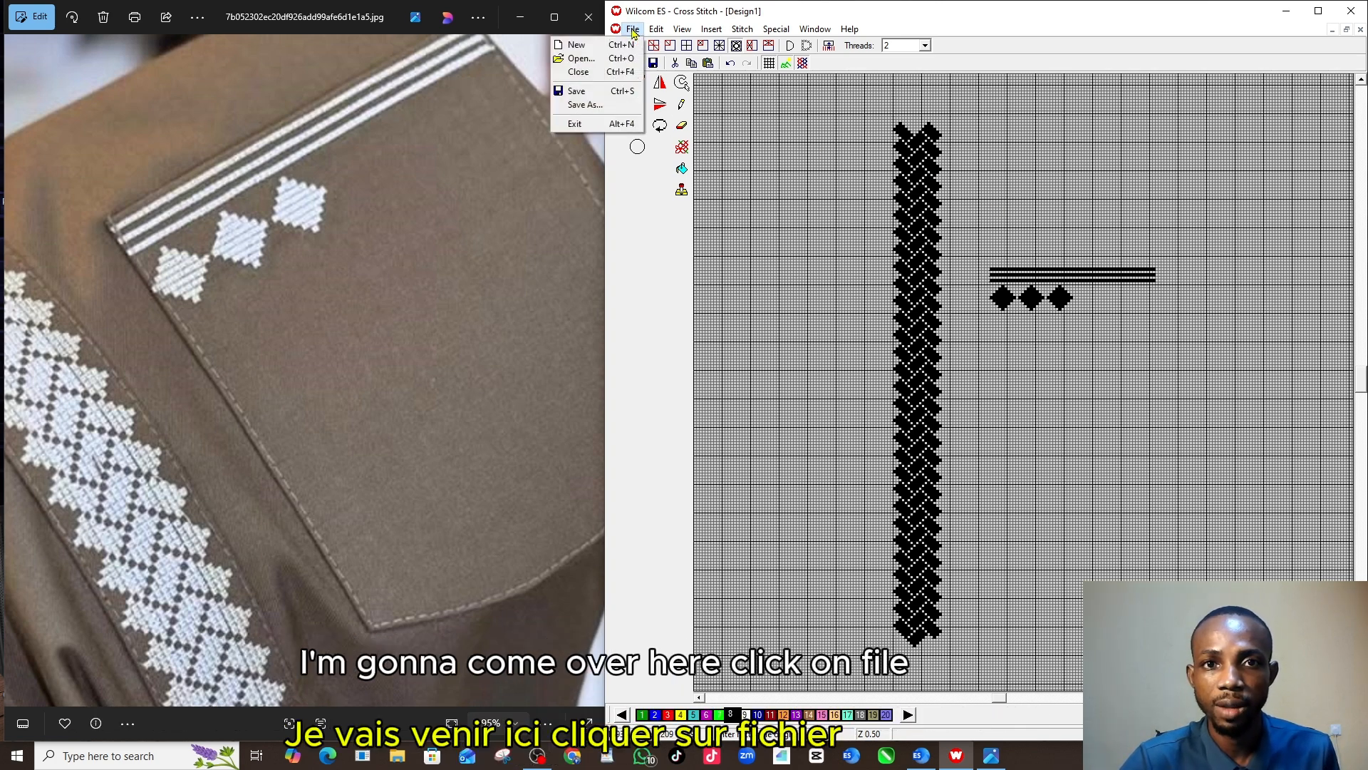
left_click(586, 105)
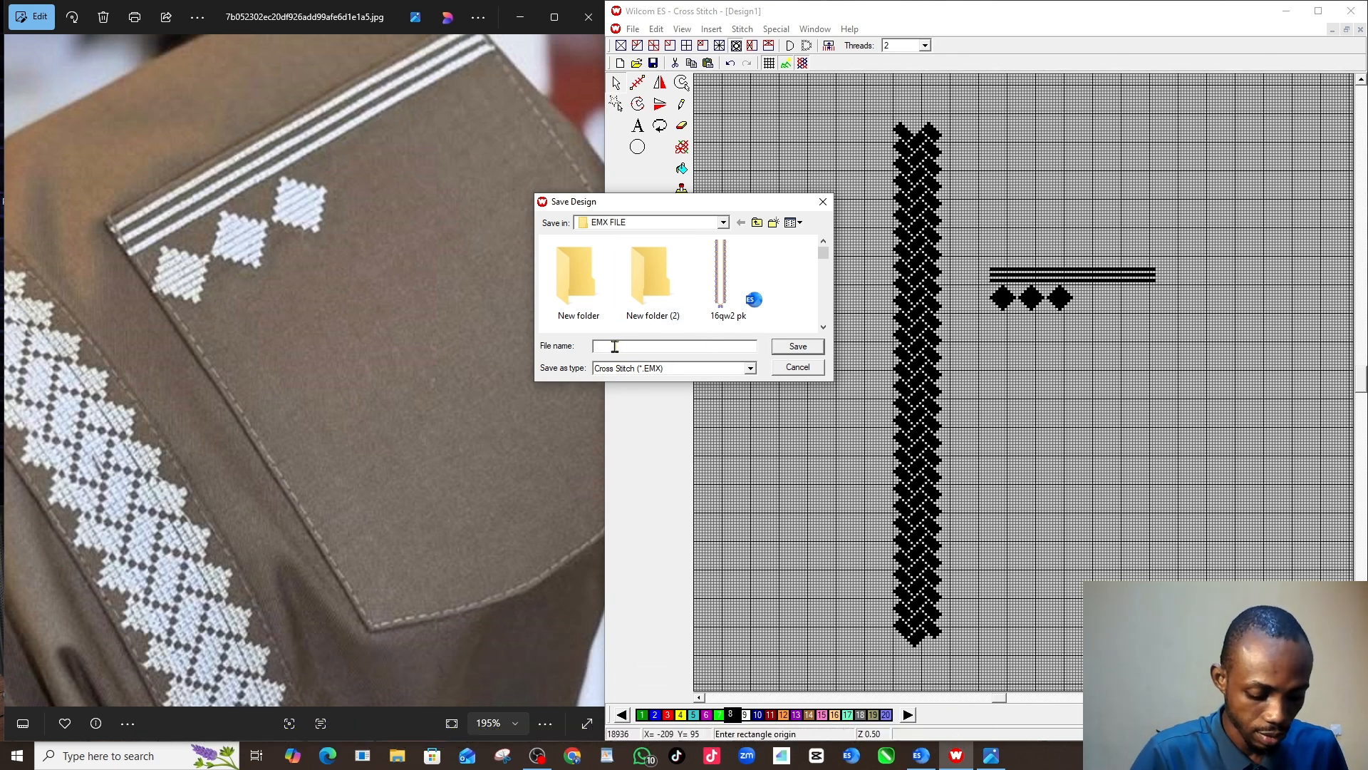
type("Nat ")
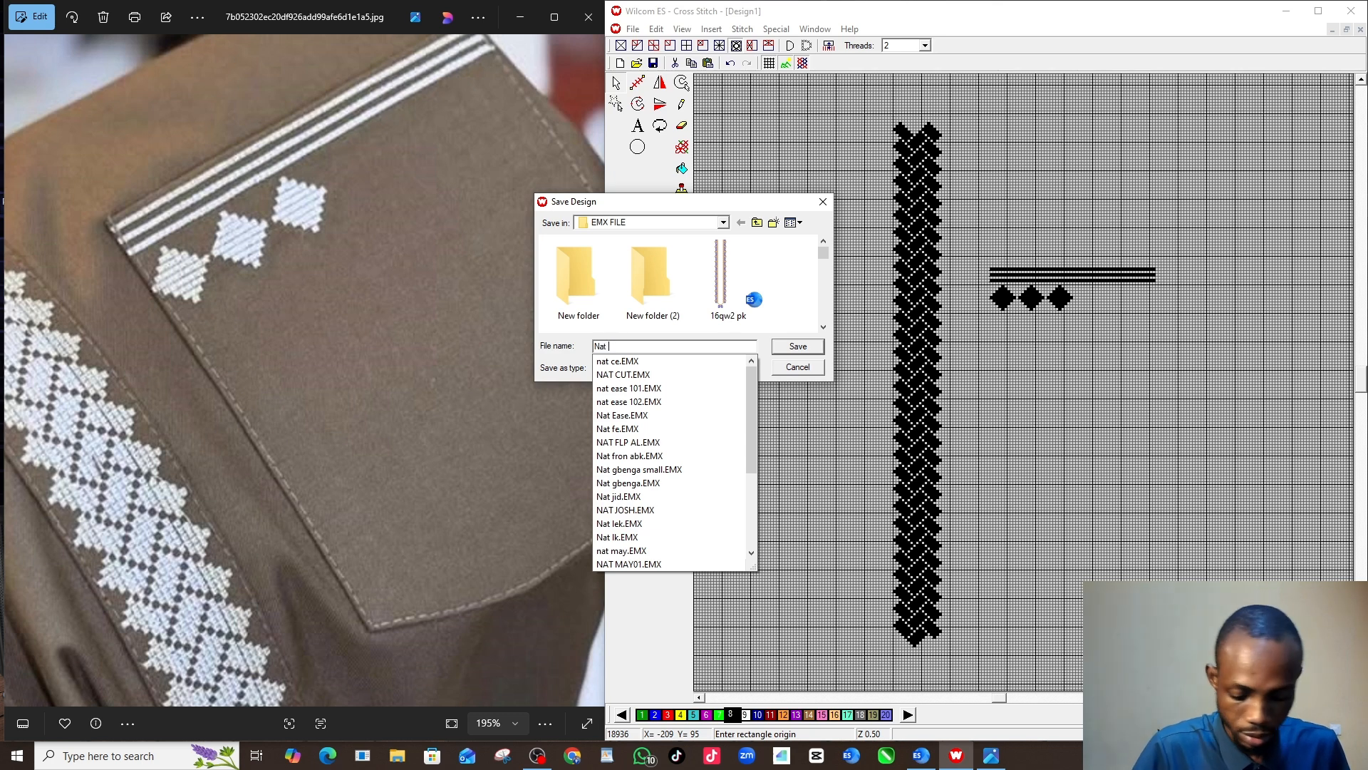
type("pr")
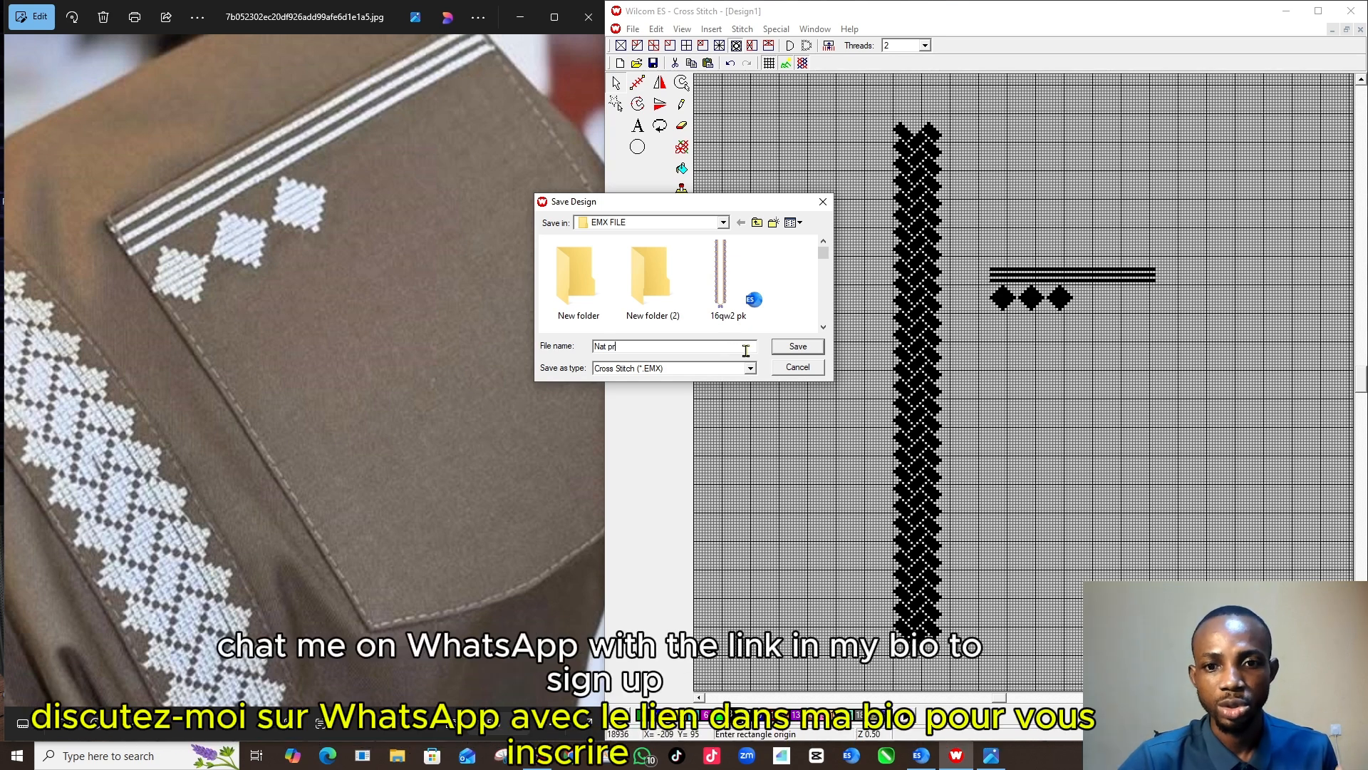
left_click(804, 347)
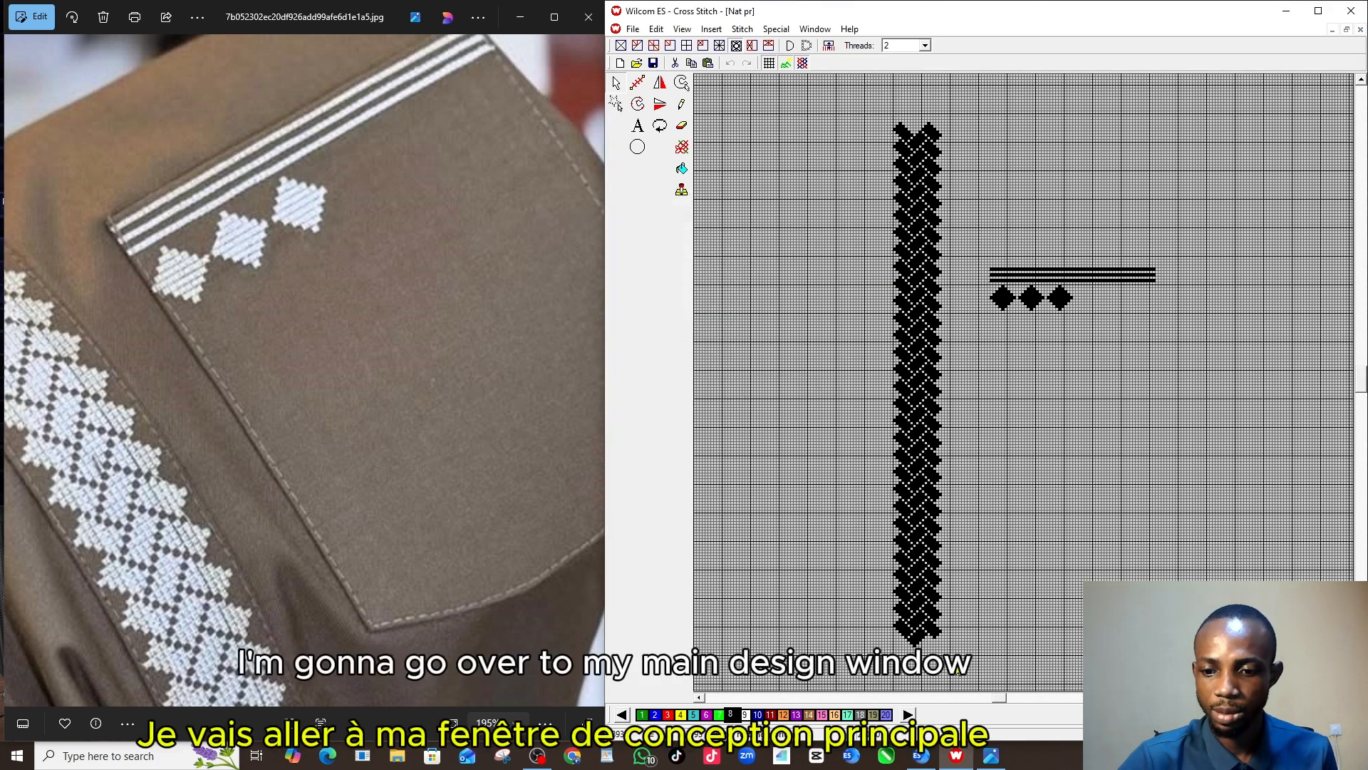
- Switch to EmbroideryStudio 2026, maximize it and browse for a design to open in the desktop's EMX FILE folder
left_click(920, 758)
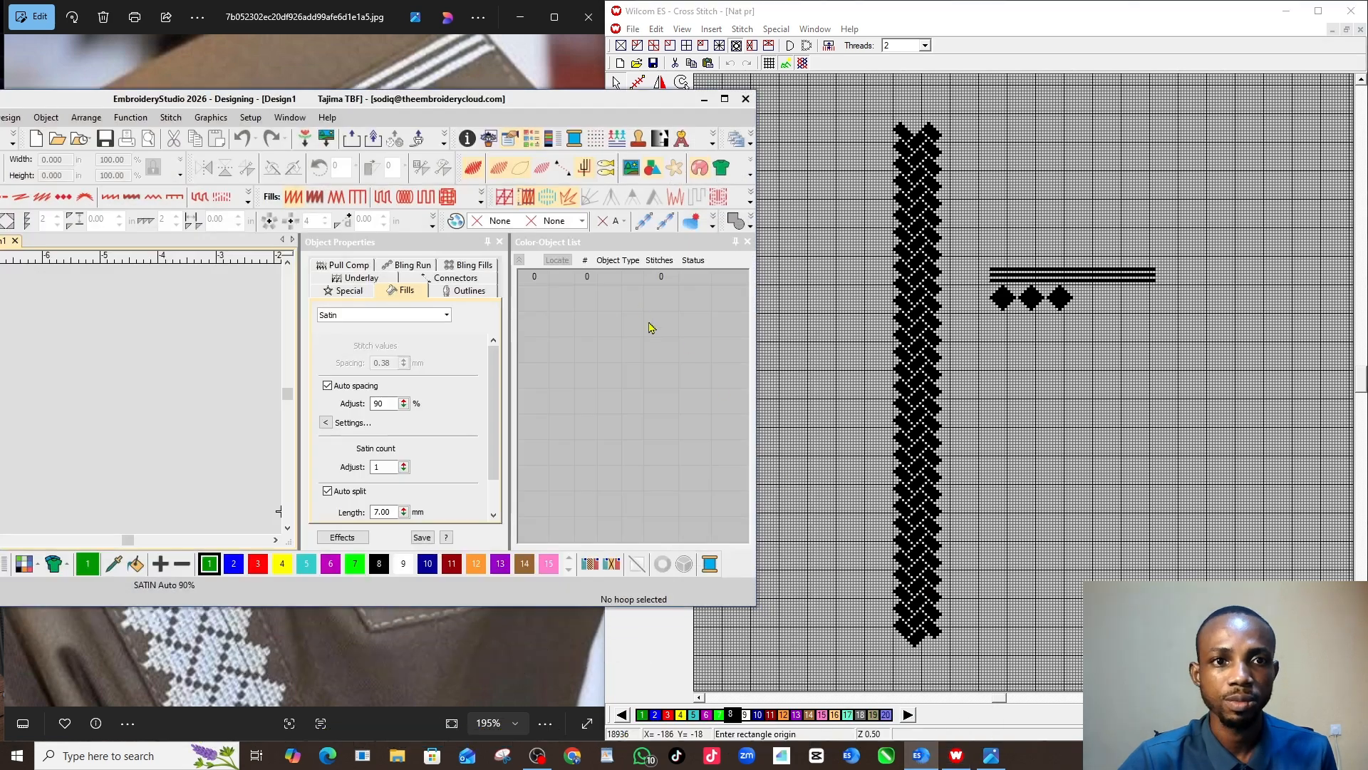
left_click(724, 99)
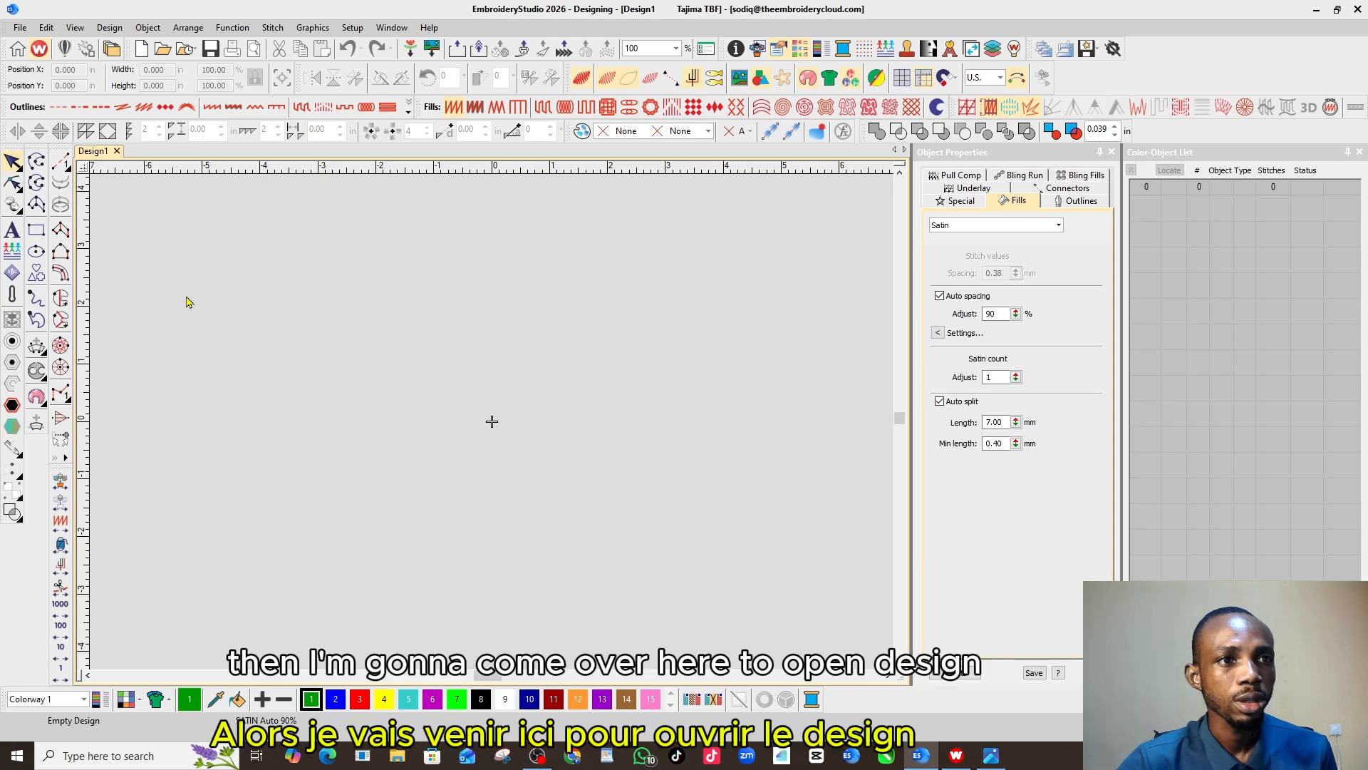
left_click(161, 51)
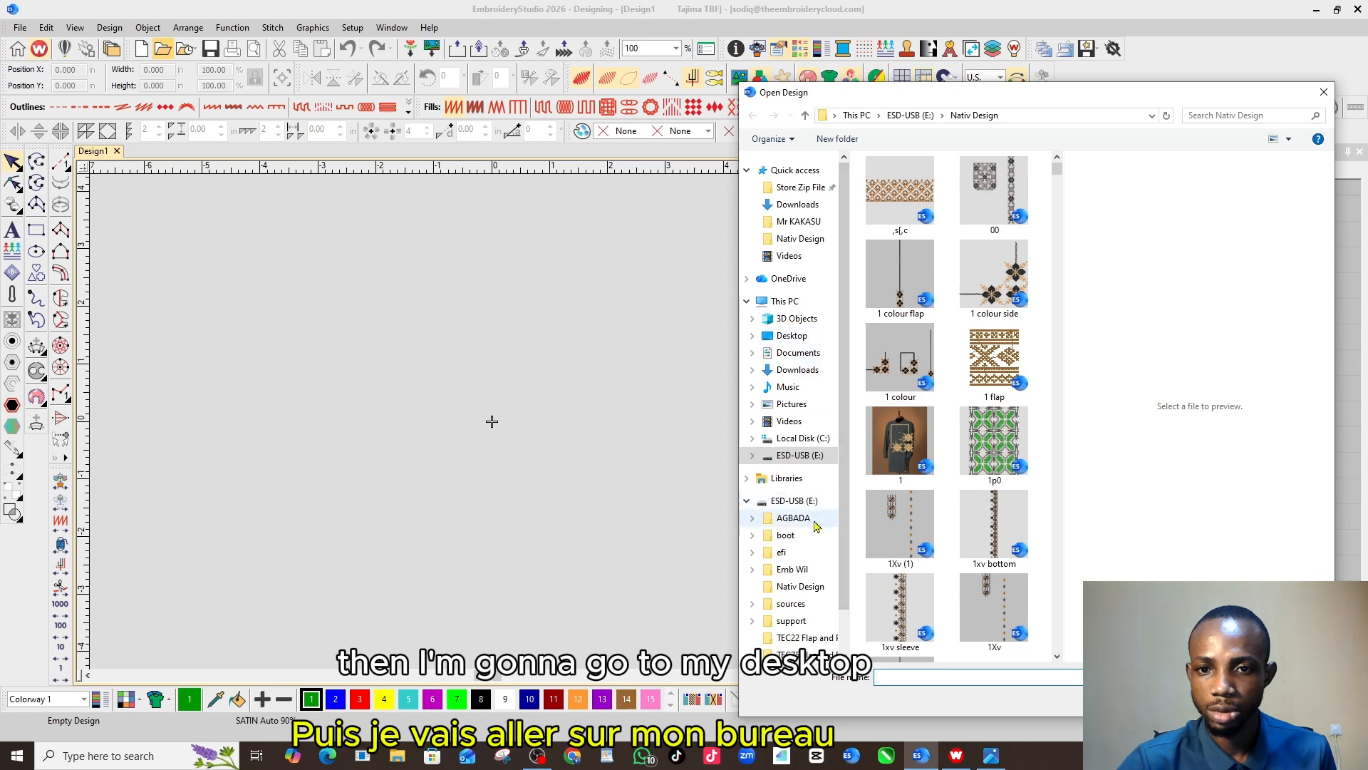
left_click(797, 335)
left_click(915, 286)
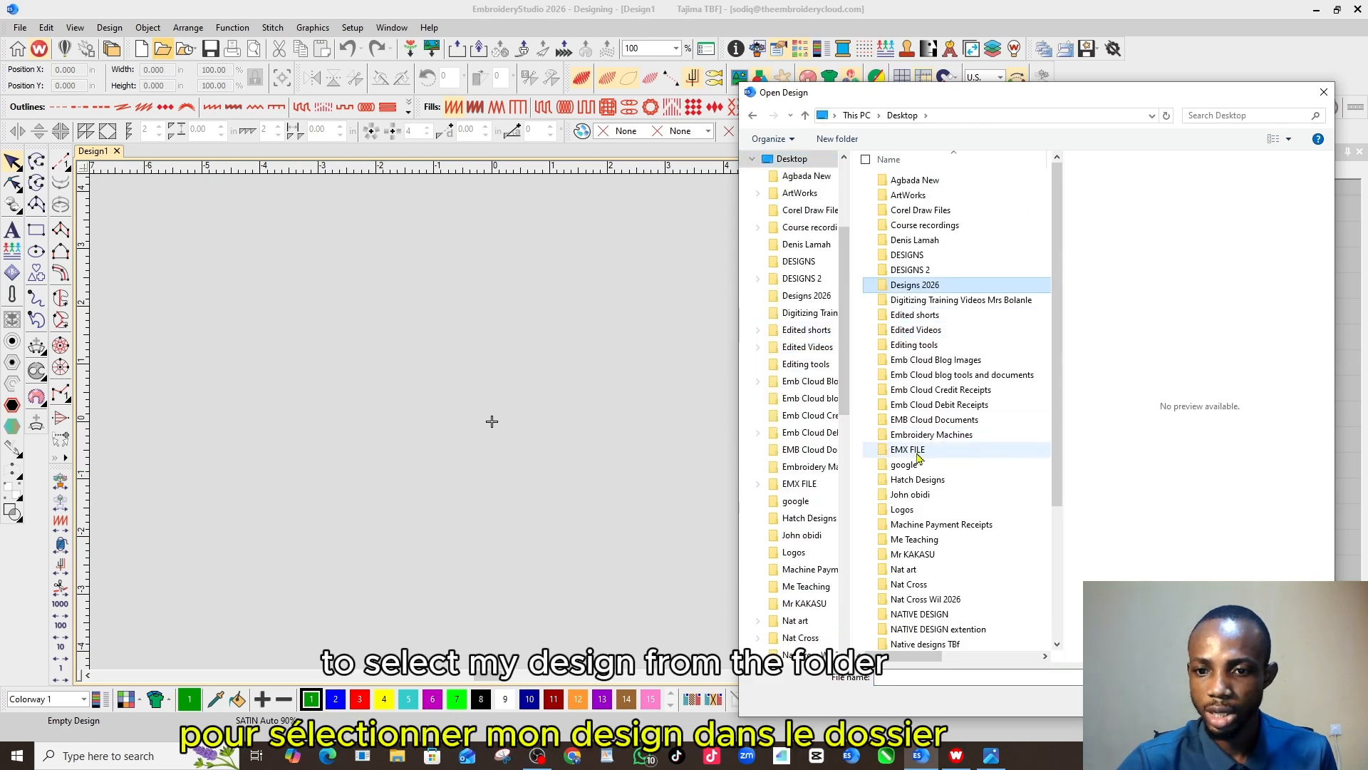
double_click(917, 451)
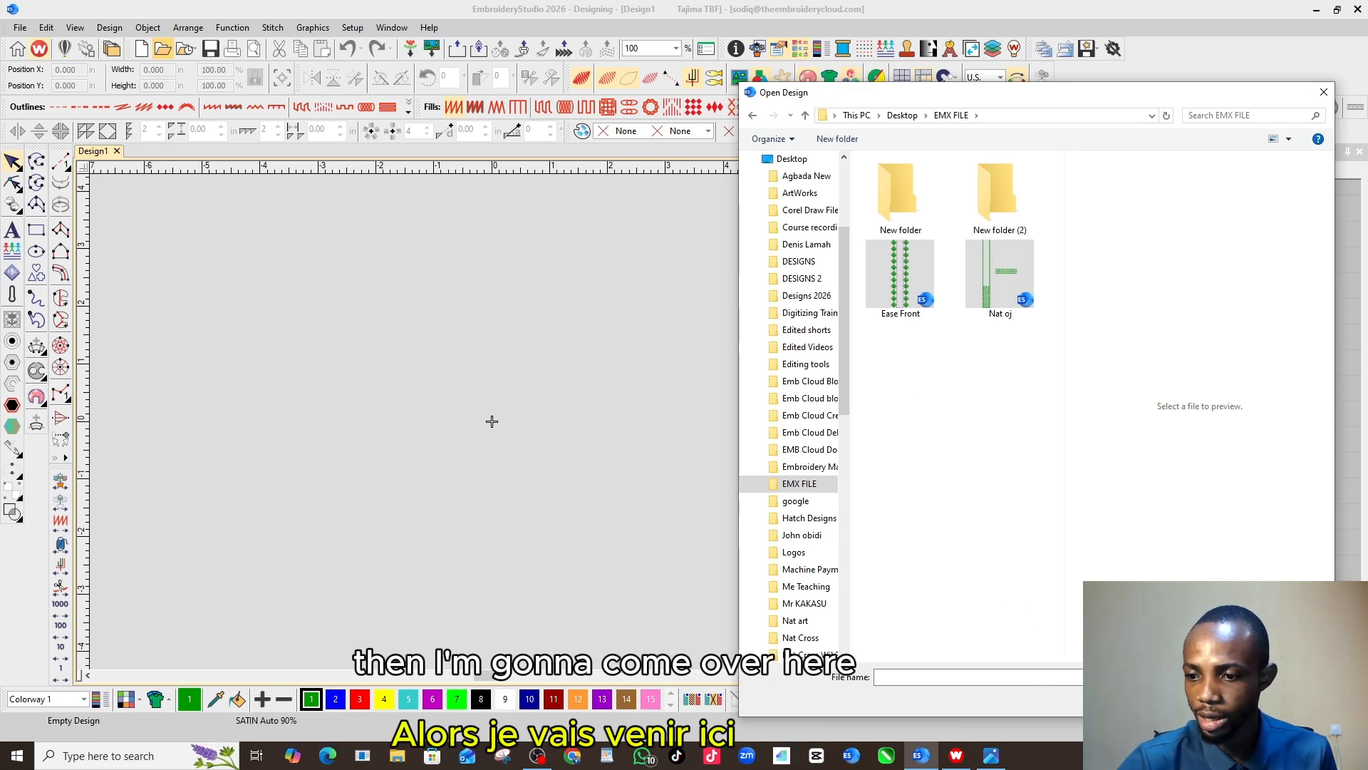
- Filter the files to Wilcom Cross Stitch (*.EMX) and open the design Nat pr.EMX
left_click(1254, 677)
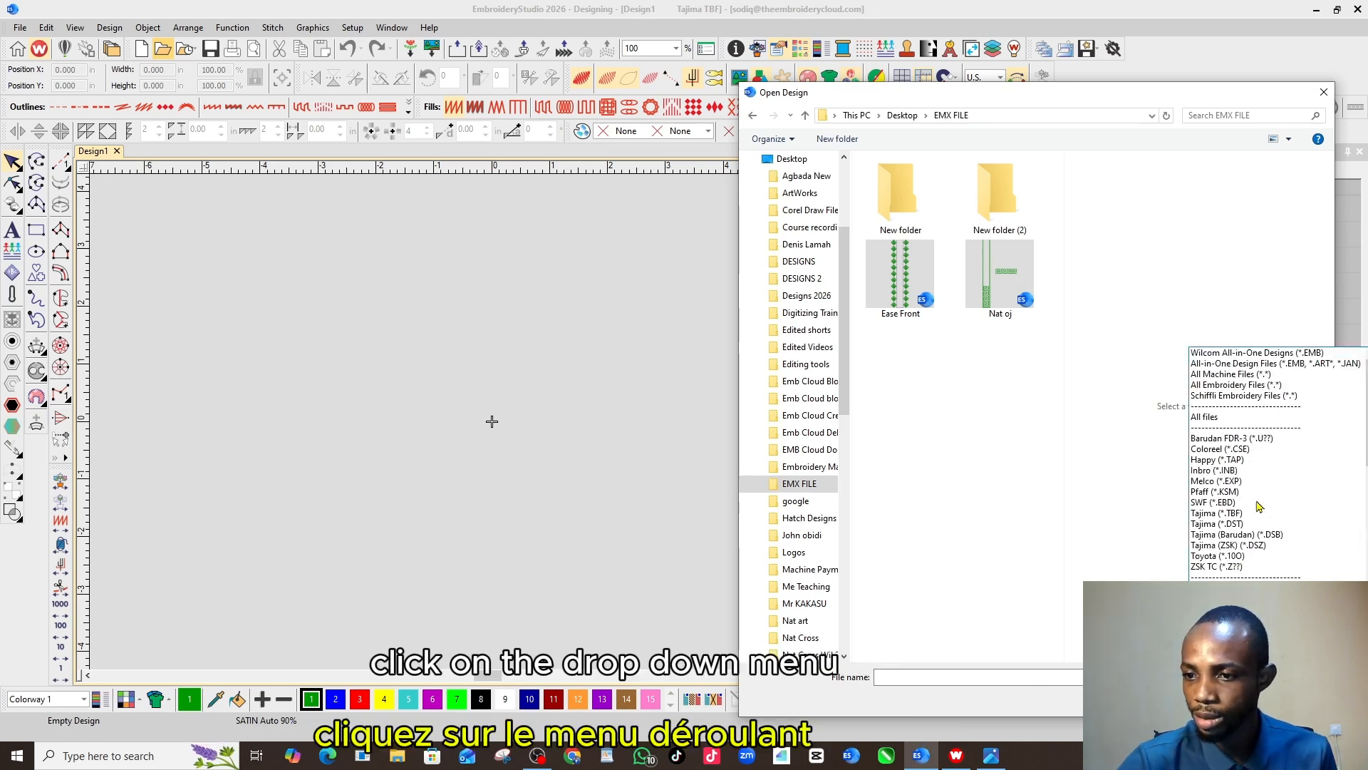
scroll(1254, 421, "down", 6)
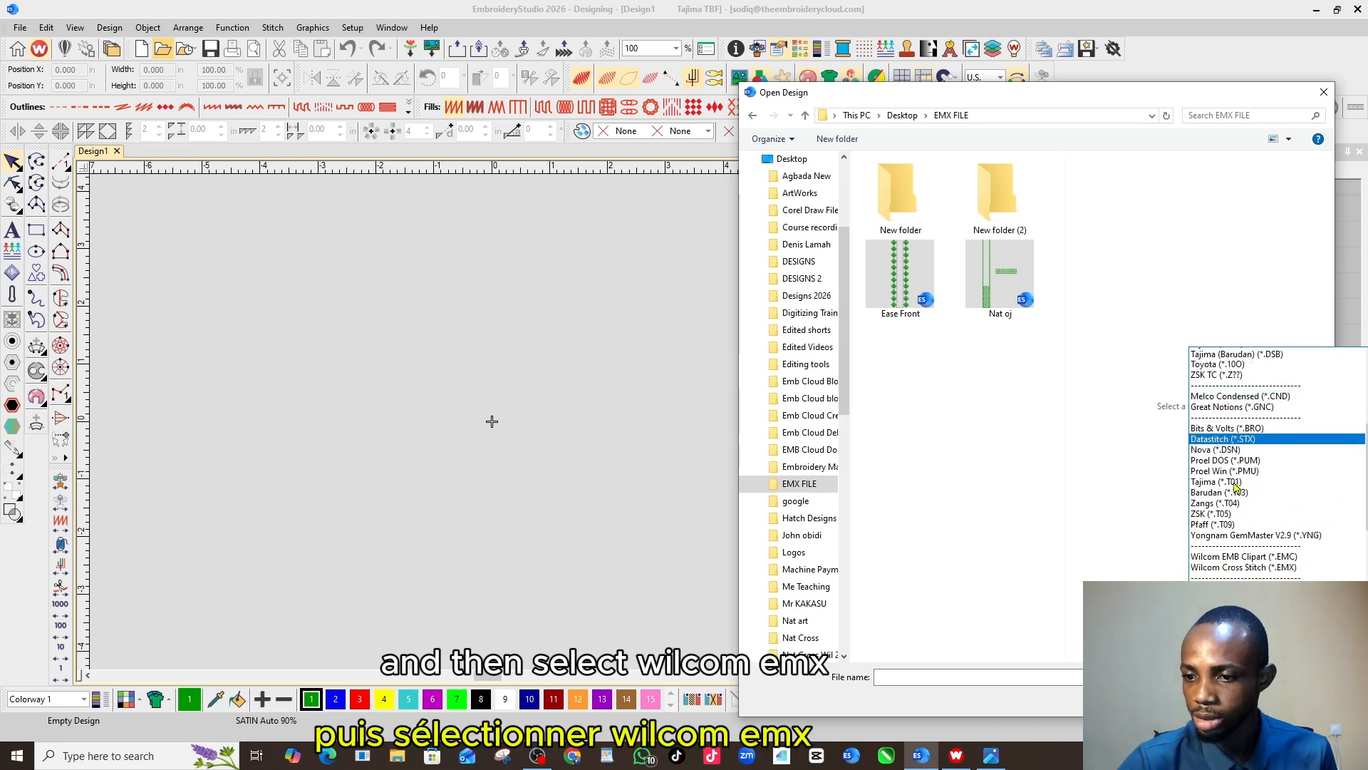
left_click(1247, 565)
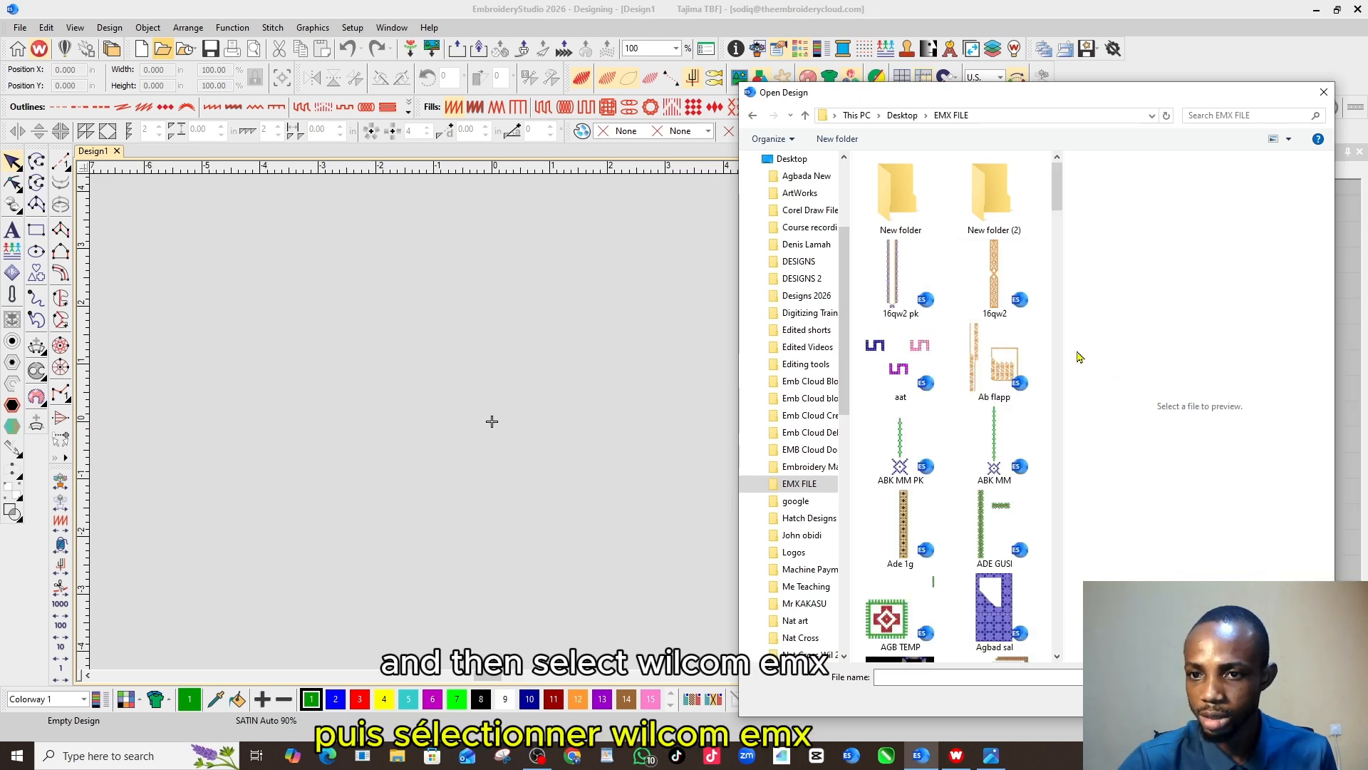
left_click(1006, 376)
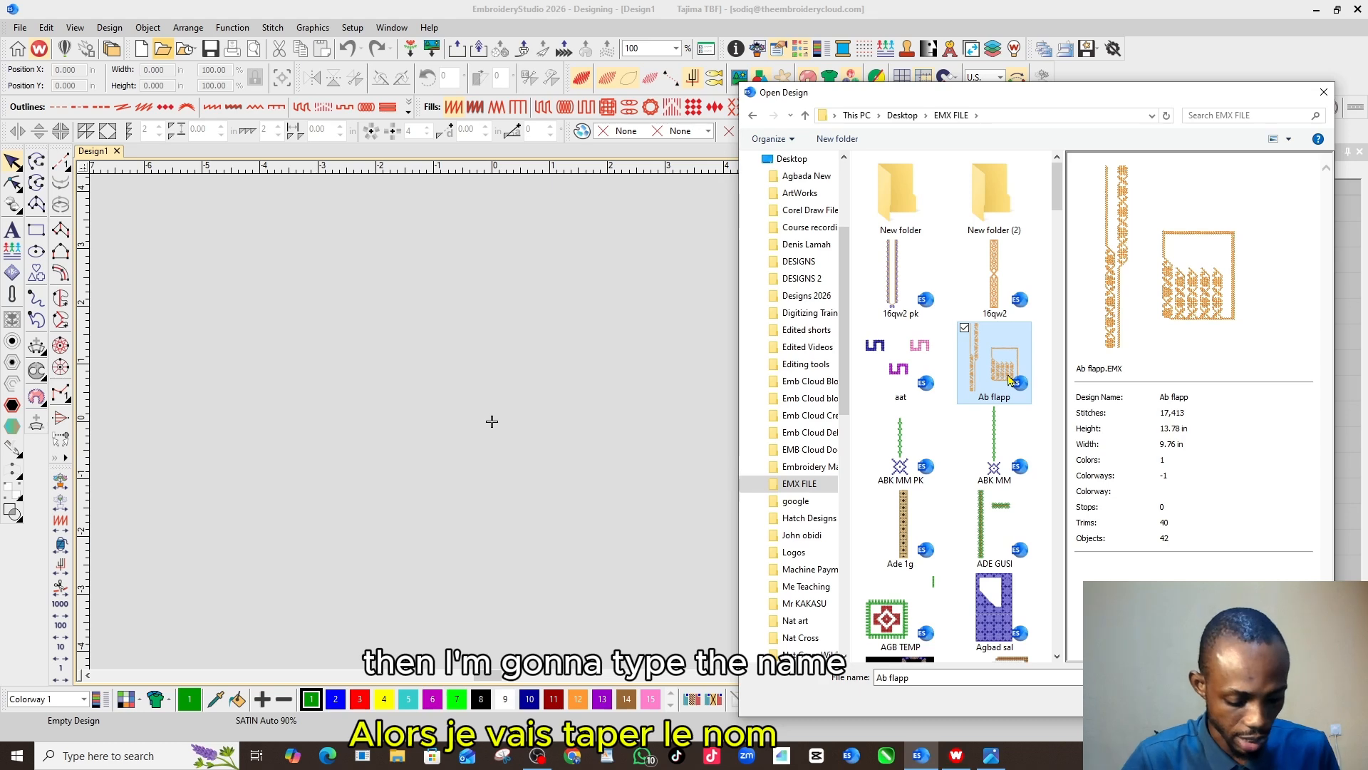
type("nat ce")
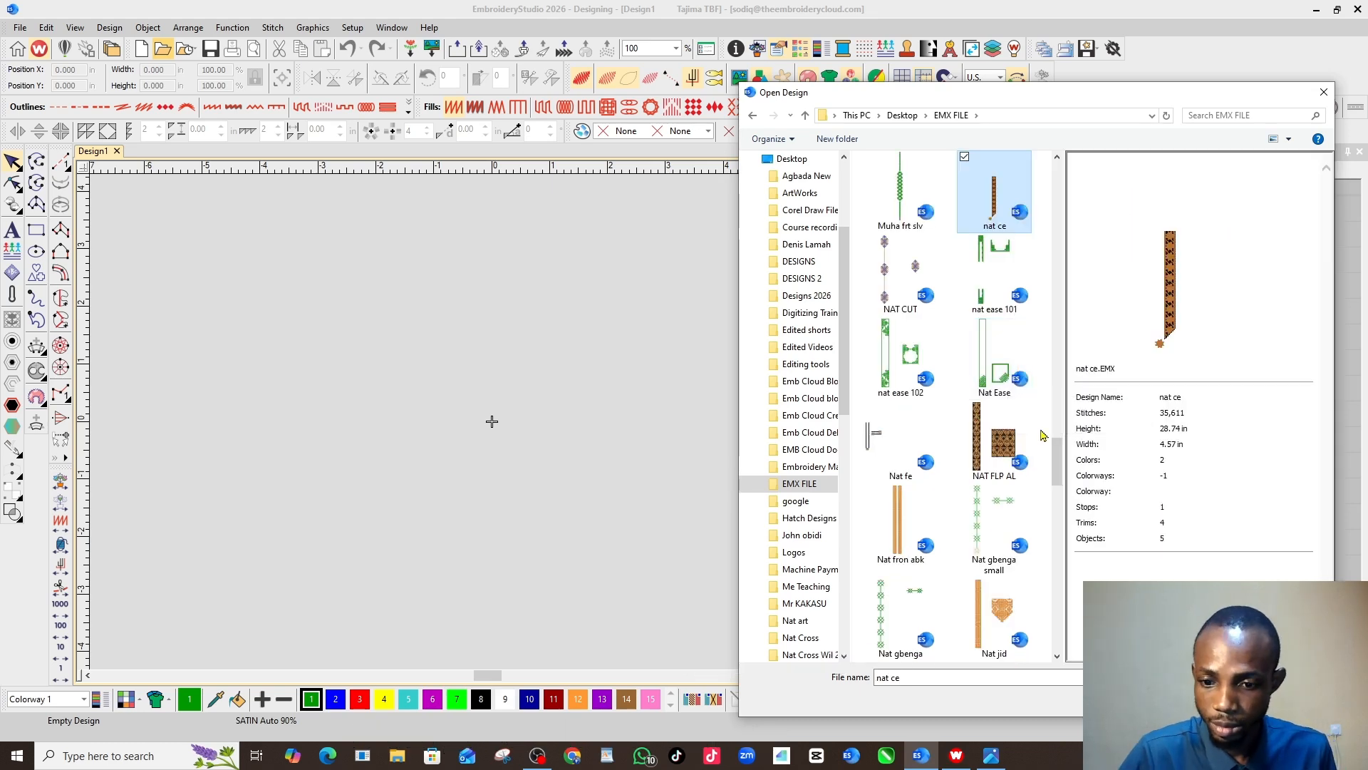
left_click_drag(899, 677, 850, 686)
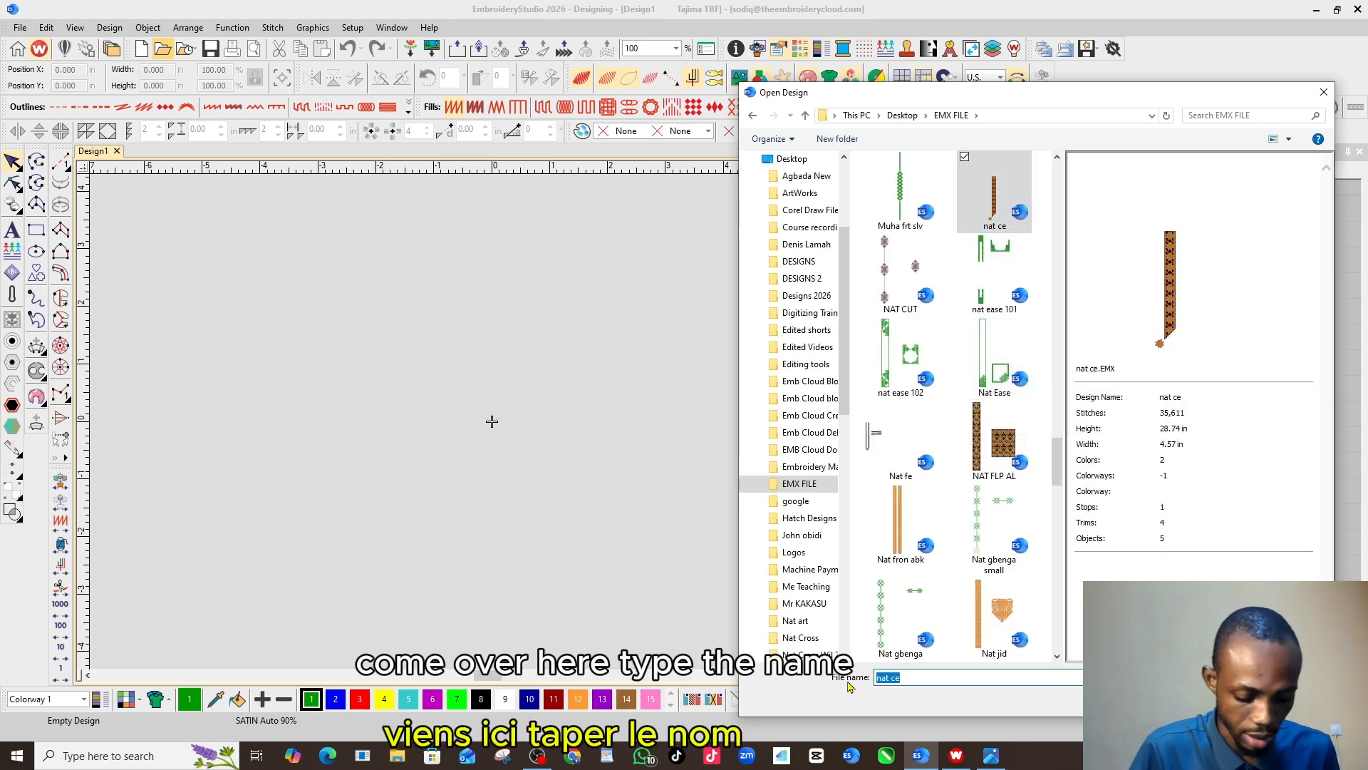
type("nat")
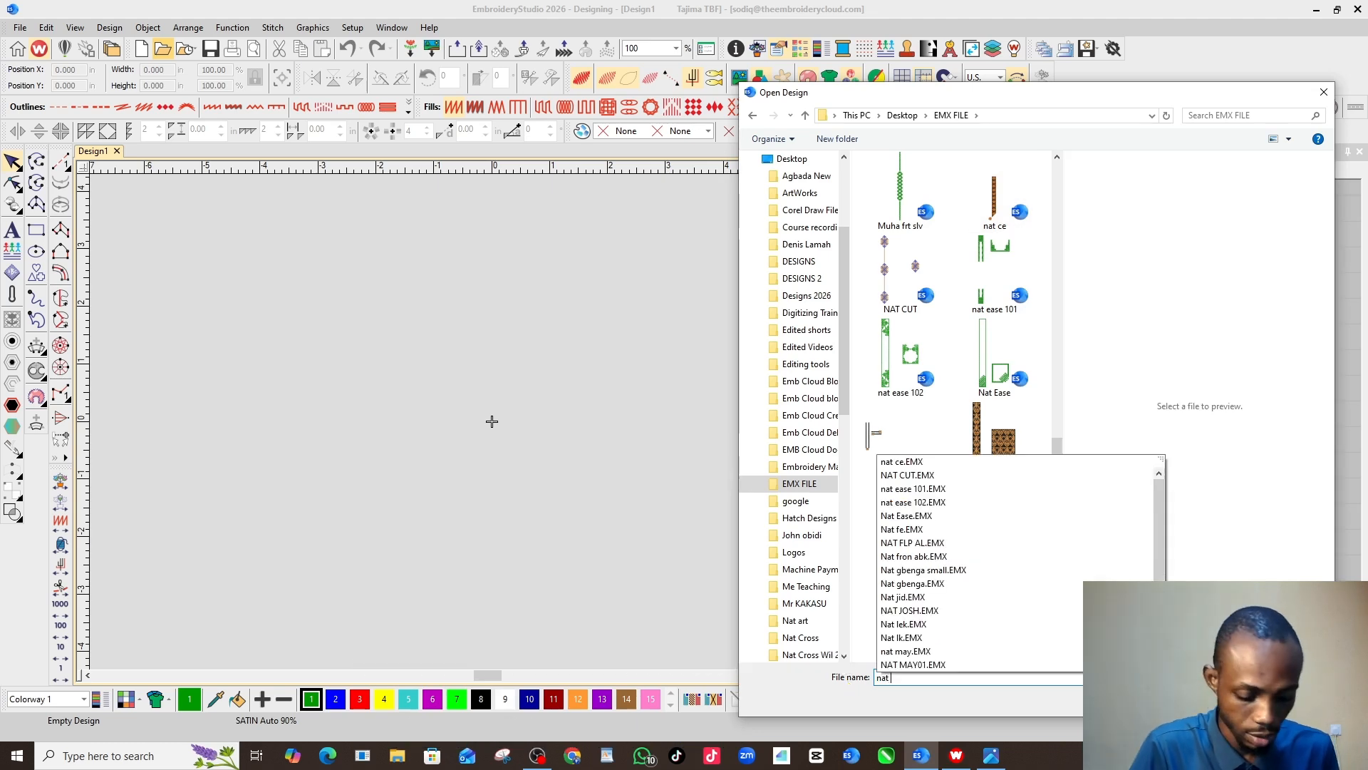
type(" pr")
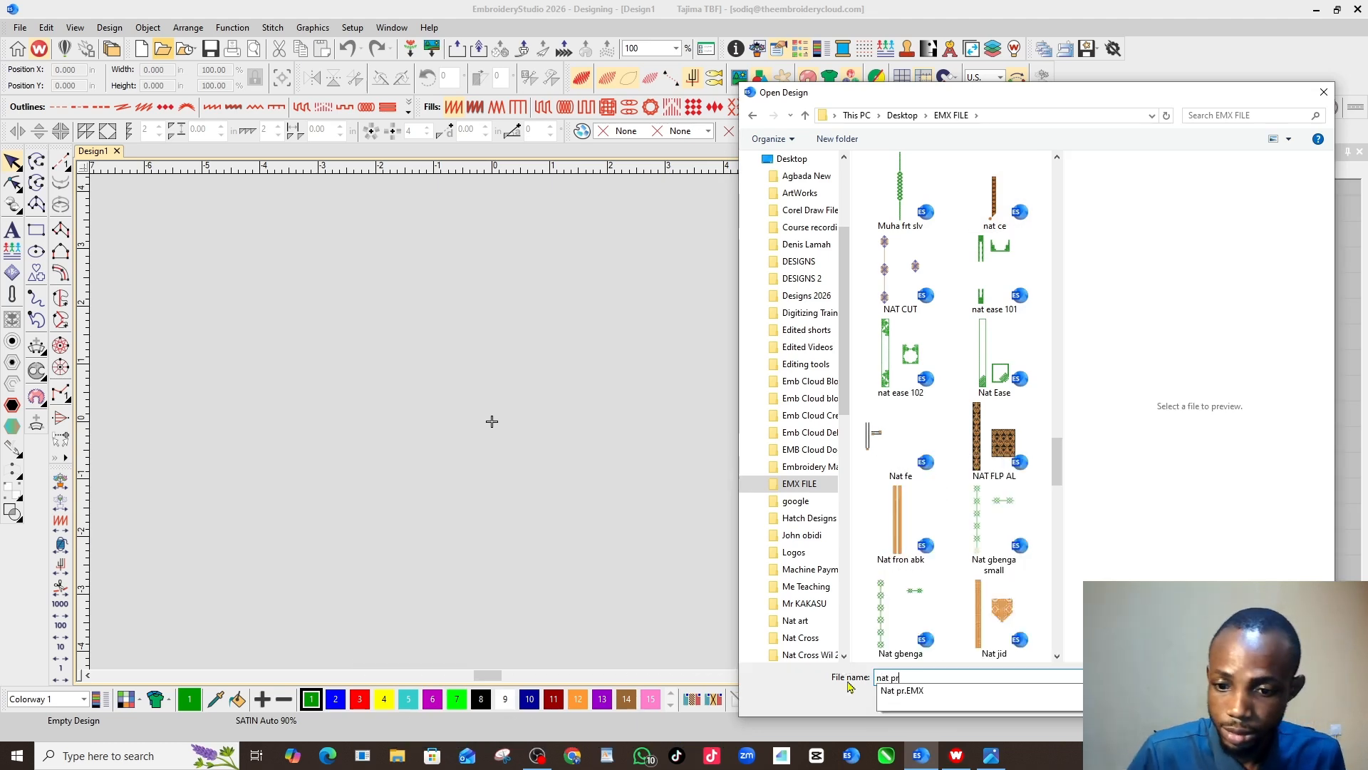
left_click(915, 698)
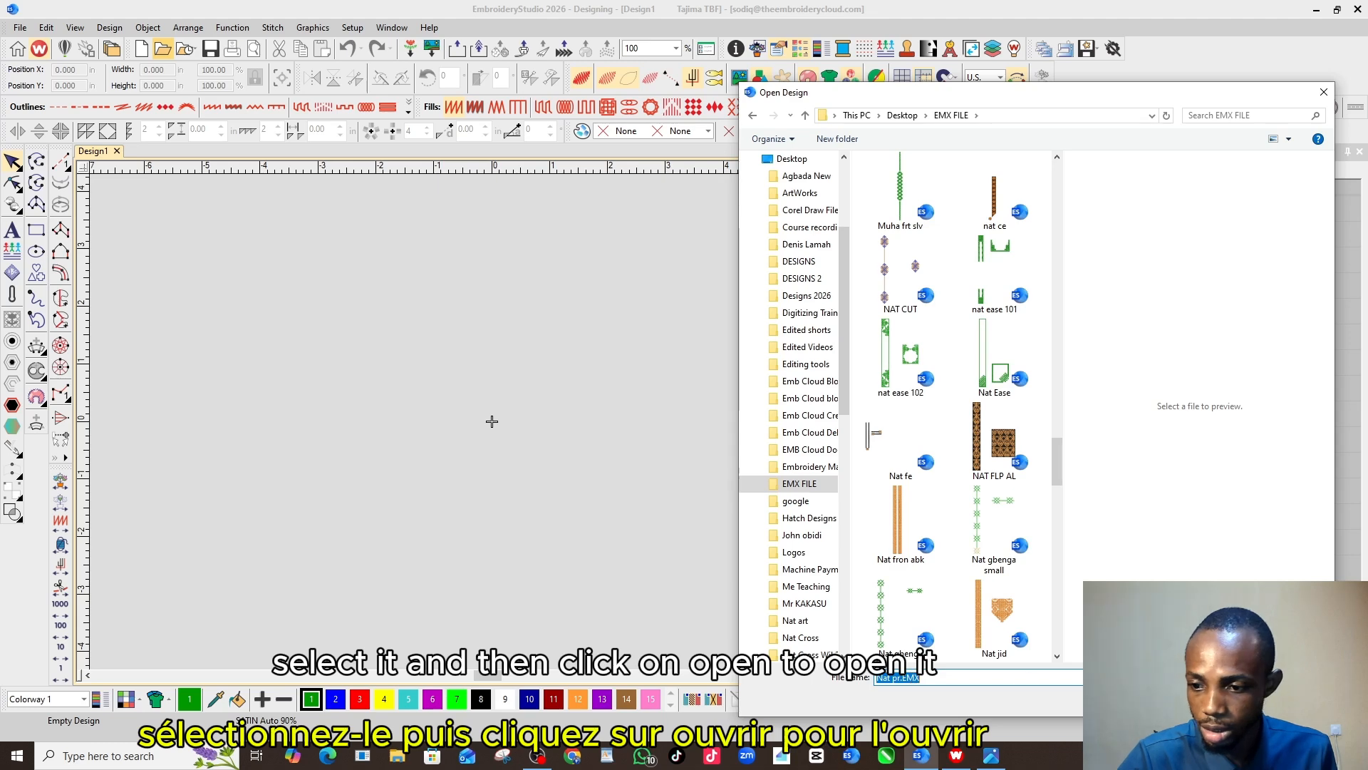
key("Return")
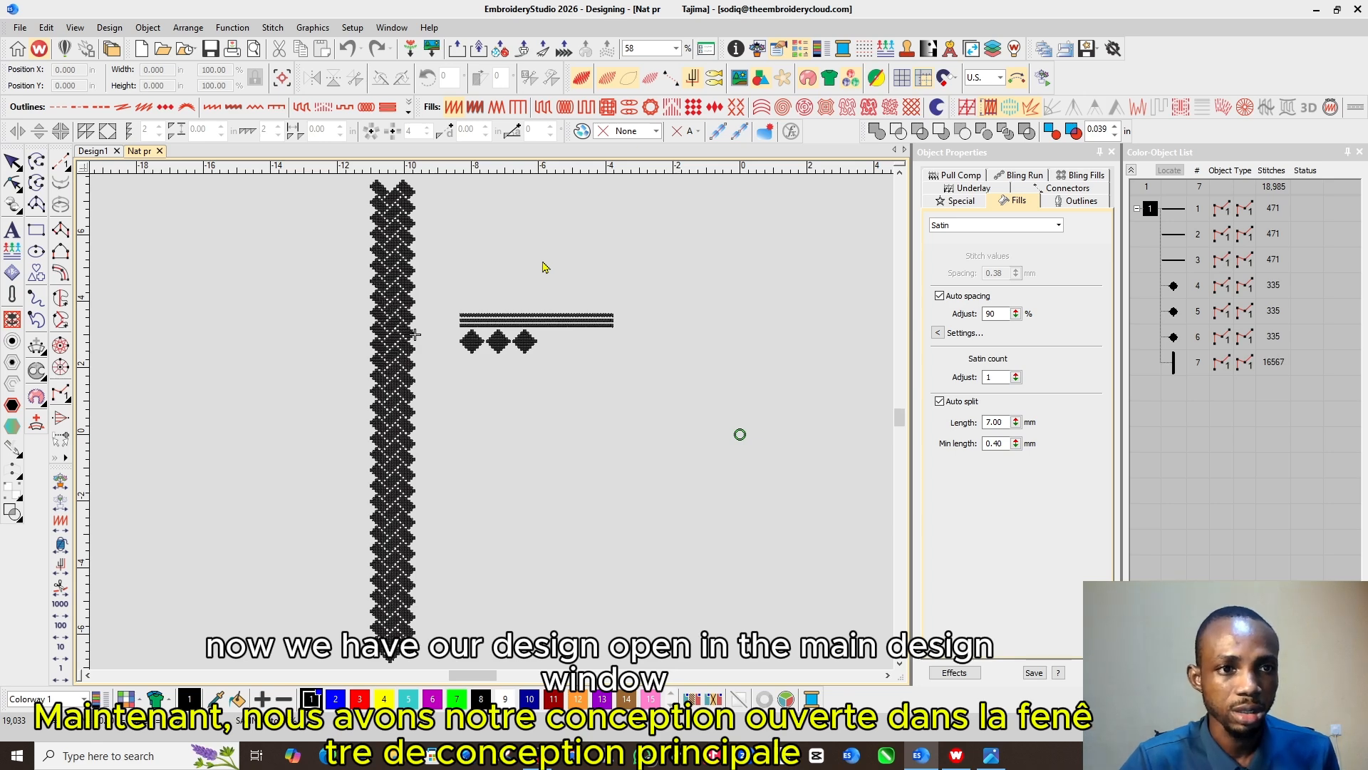
- Select the vertical diamond band and scale it proportionally to a width of 1.4 in
key("shift+z")
left_click_drag(306, 250, 470, 616)
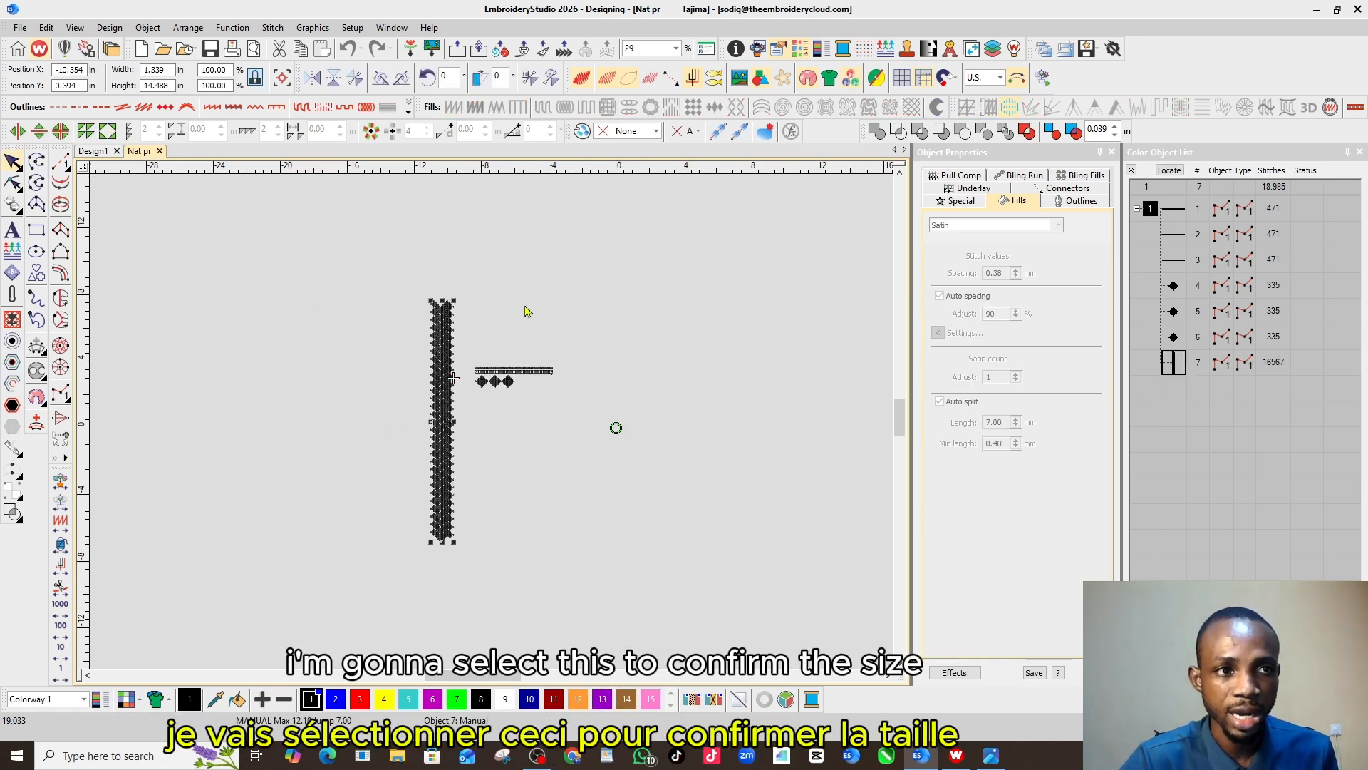
double_click(158, 73)
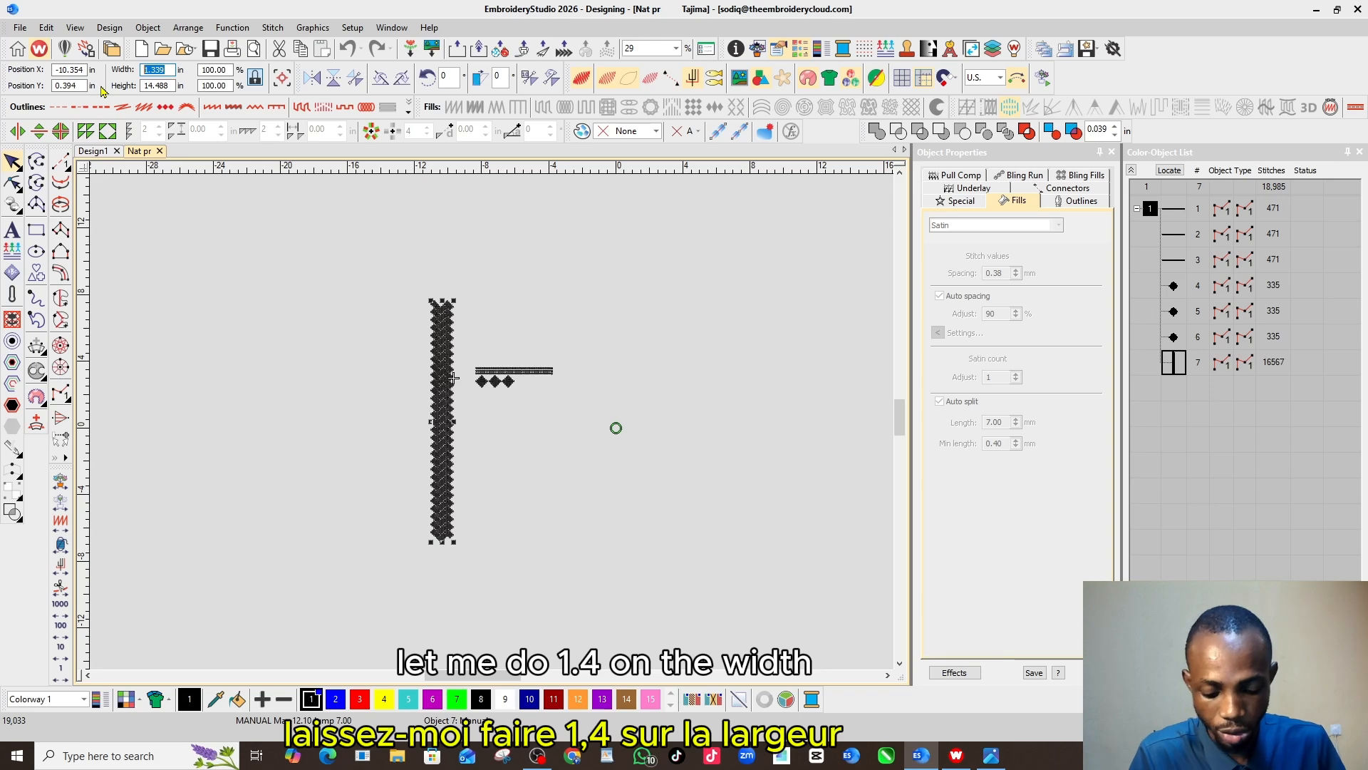
type("1.4")
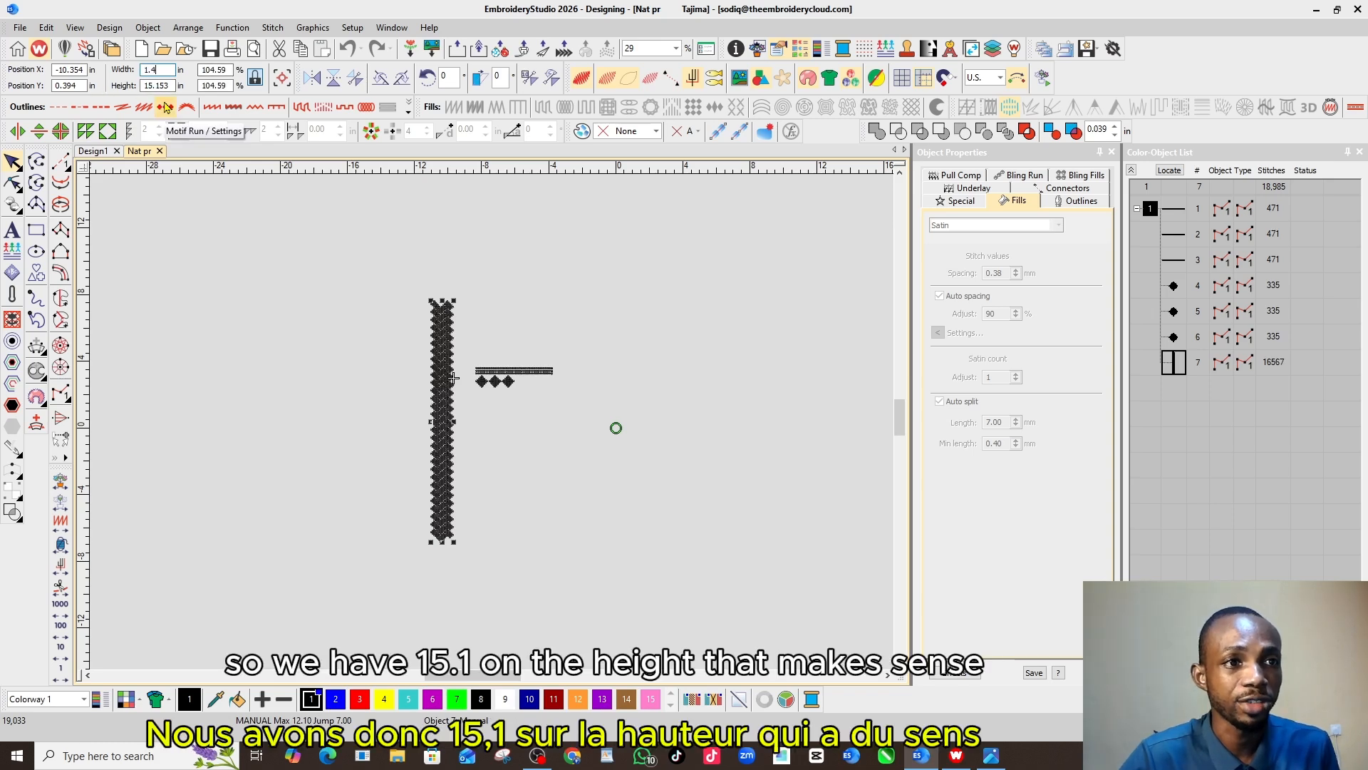
left_click(411, 270)
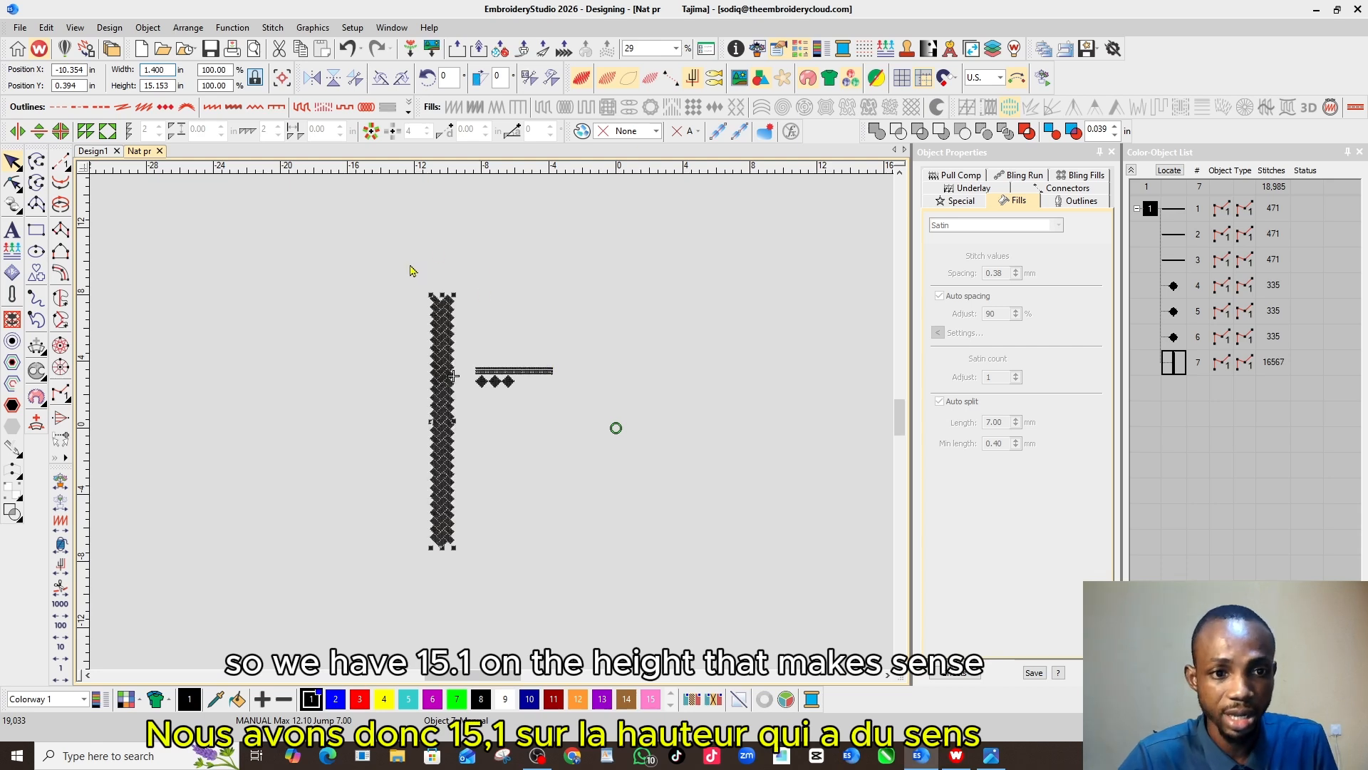
- Select the pocket's stripes and diamonds together to check their overall width and height, leaving them deselected
left_click_drag(629, 322, 467, 420)
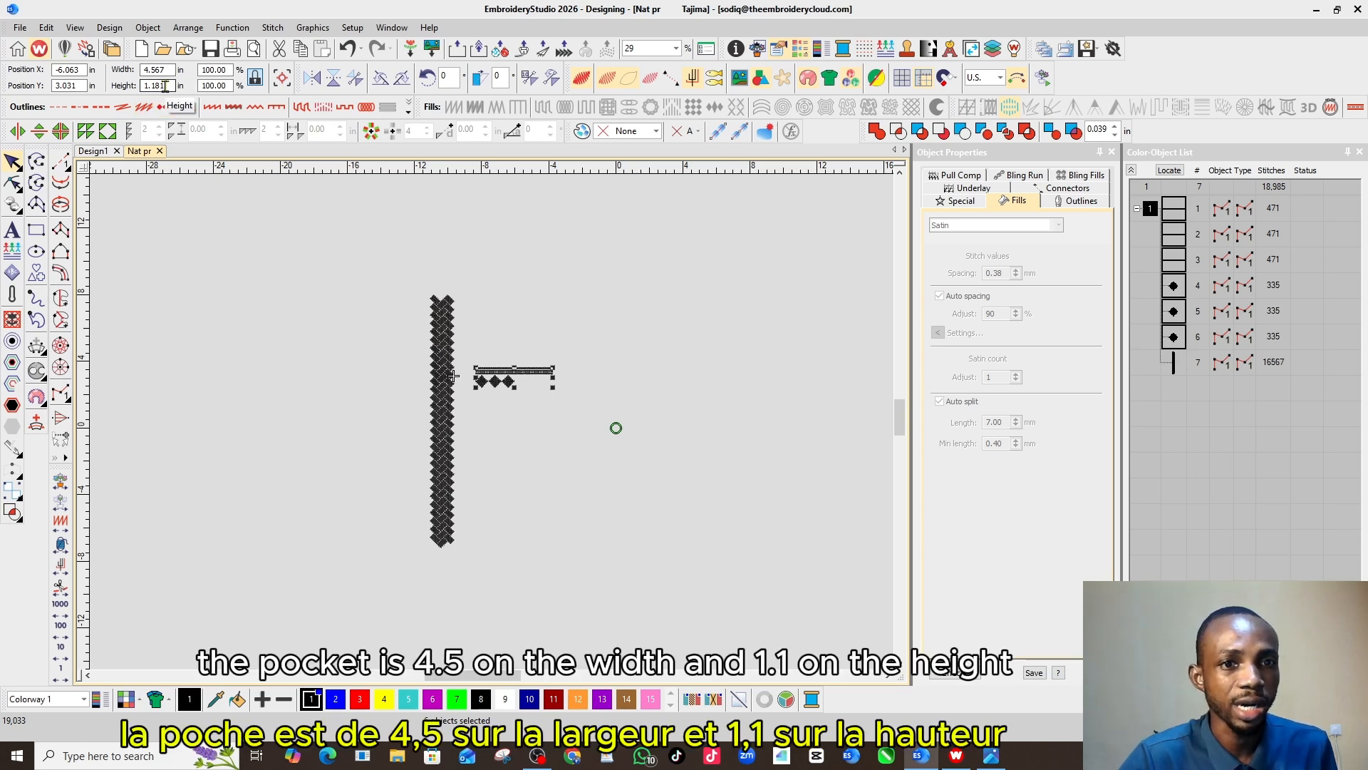
left_click(639, 353)
key("z")
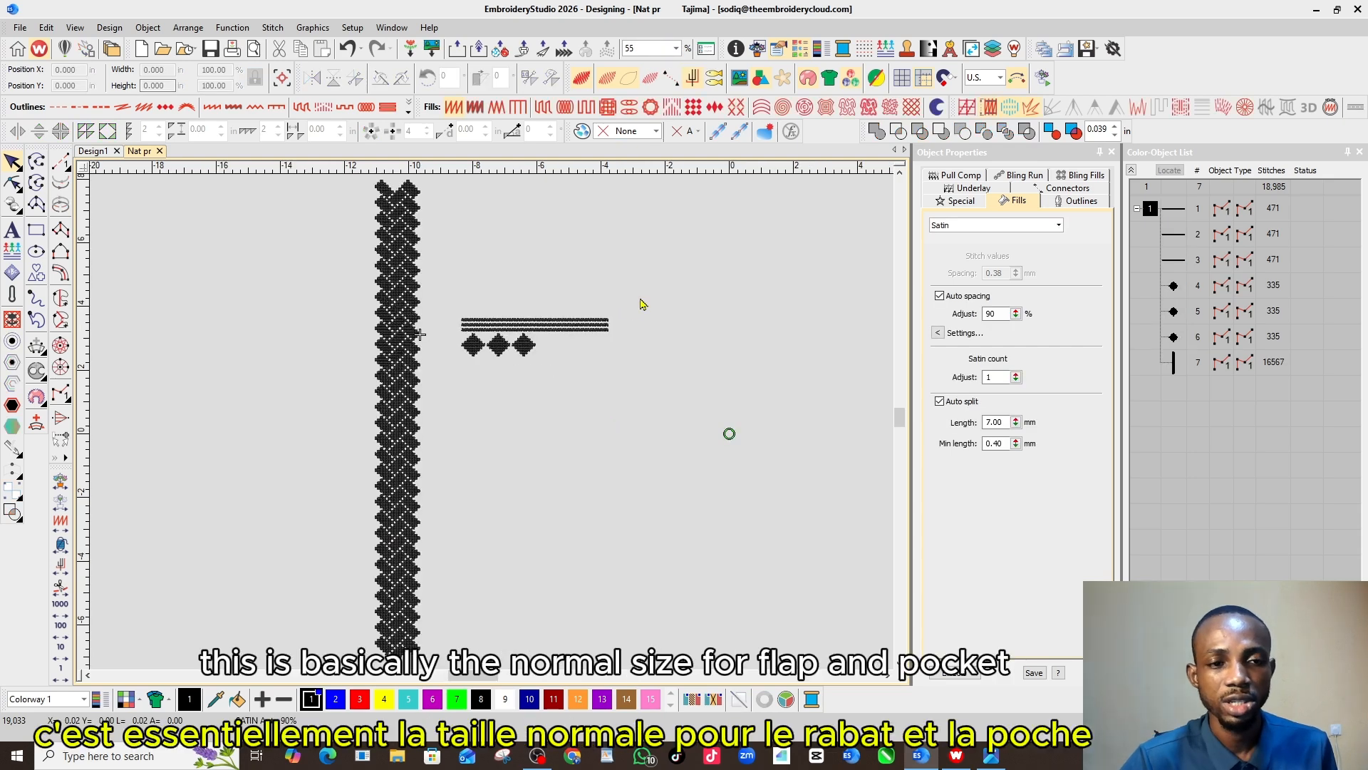
- Move the pocket's stripes and diamonds together down beside the middle of the vertical band, then deselect them
left_click_drag(684, 268, 460, 420)
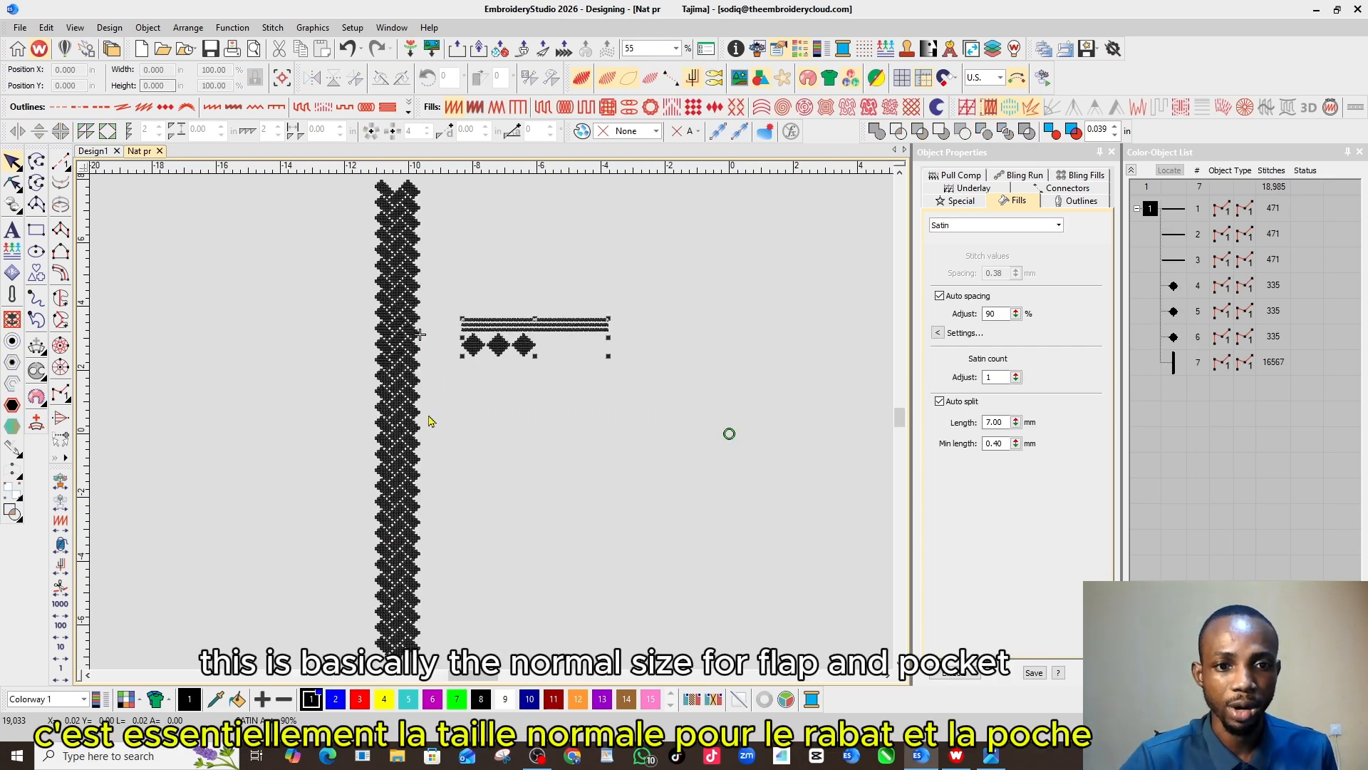
left_click_drag(532, 329, 518, 409)
left_click(705, 330)
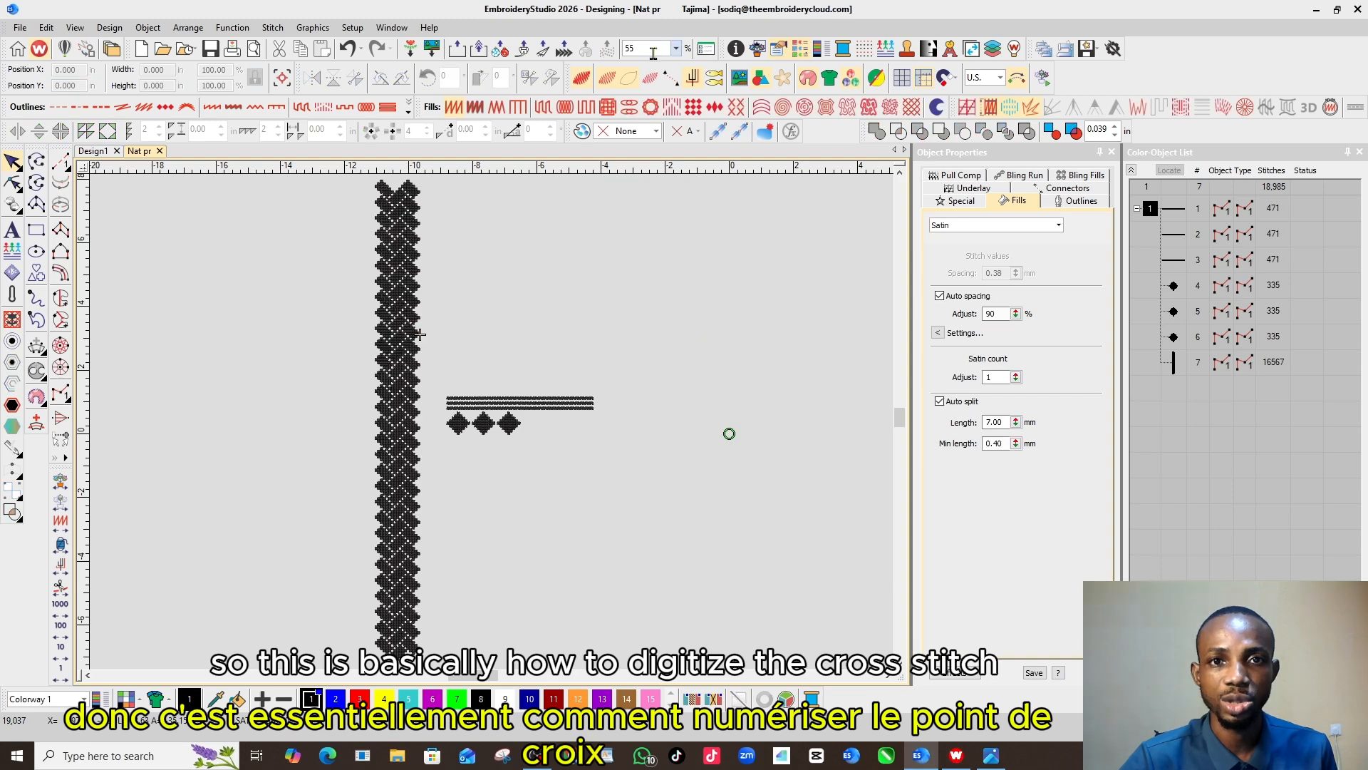
left_click(675, 47)
left_click(630, 84)
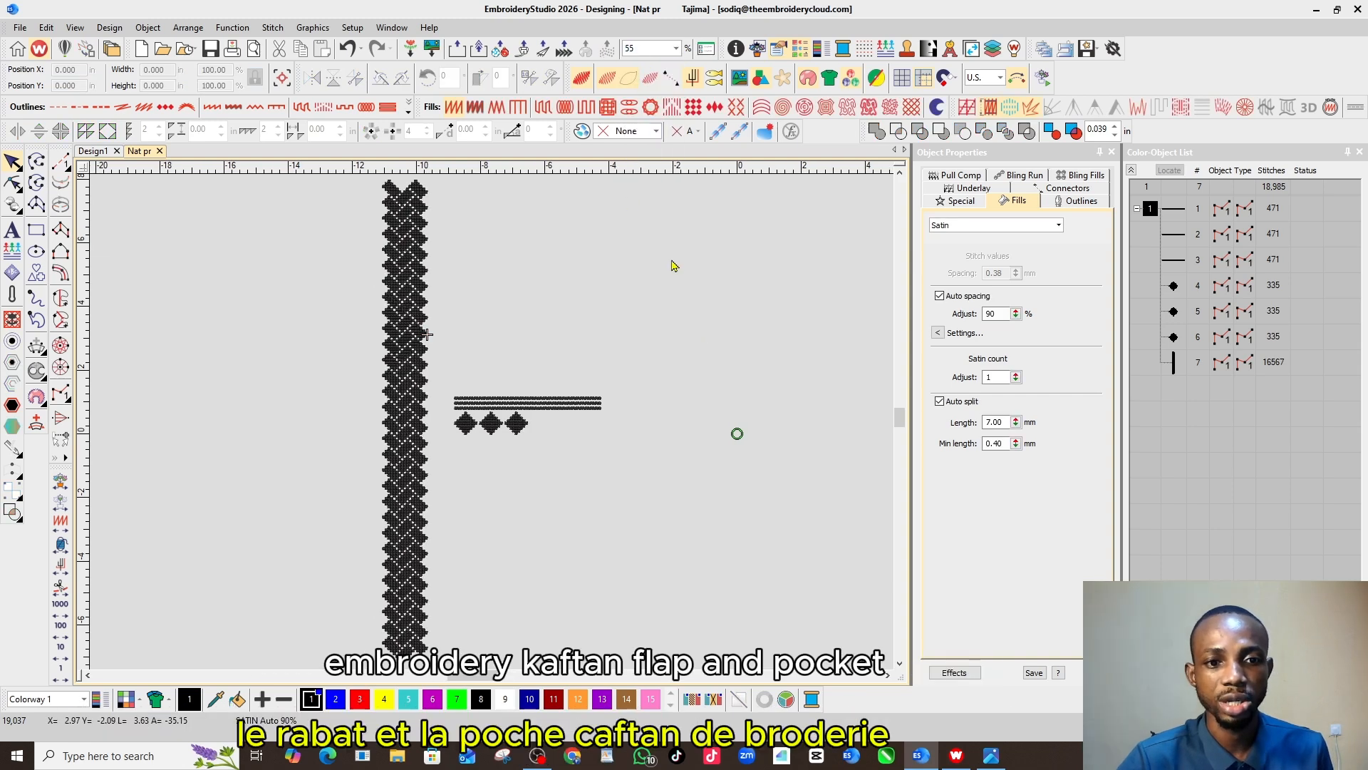